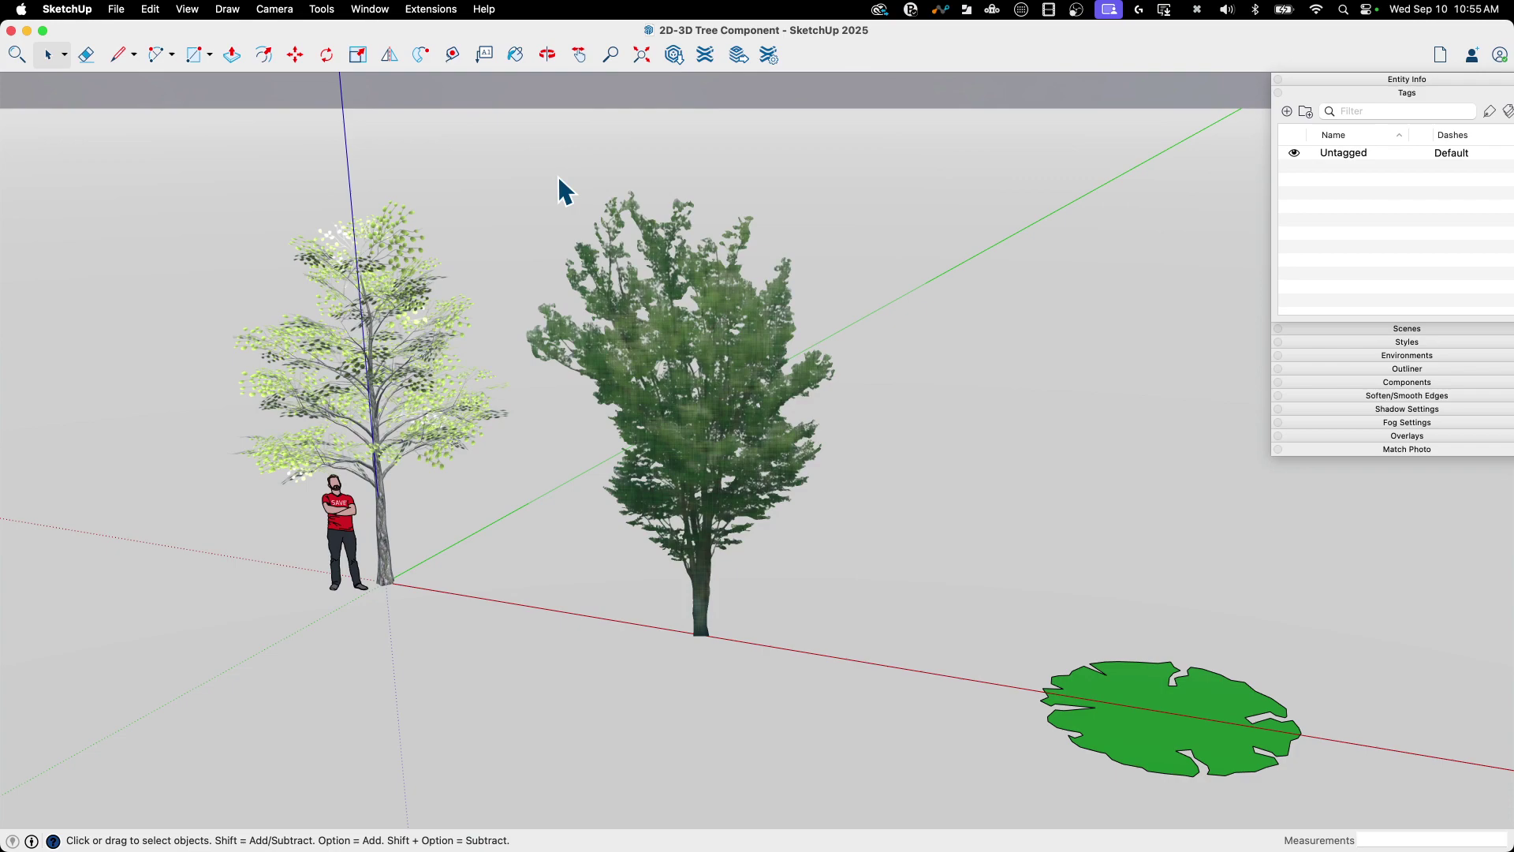
- Examine the 3D tree's leaves and branches up close, along with the scale figure beneath it
middle_drag(1055, 681, 906, 617)
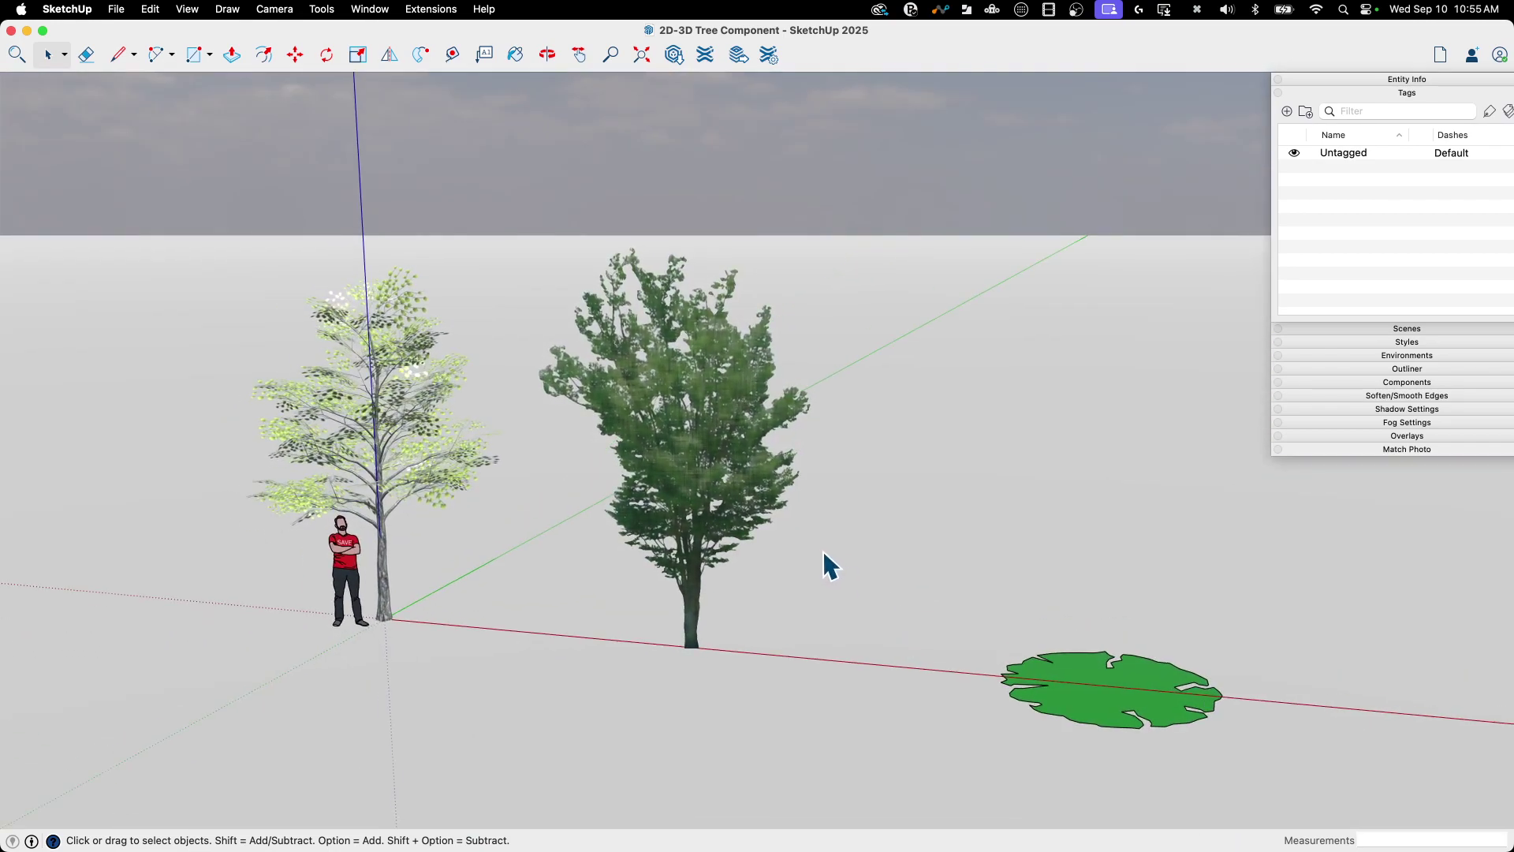
middle_drag(822, 551, 581, 362)
scroll(394, 517, up, 10)
scroll(583, 370, up, 10)
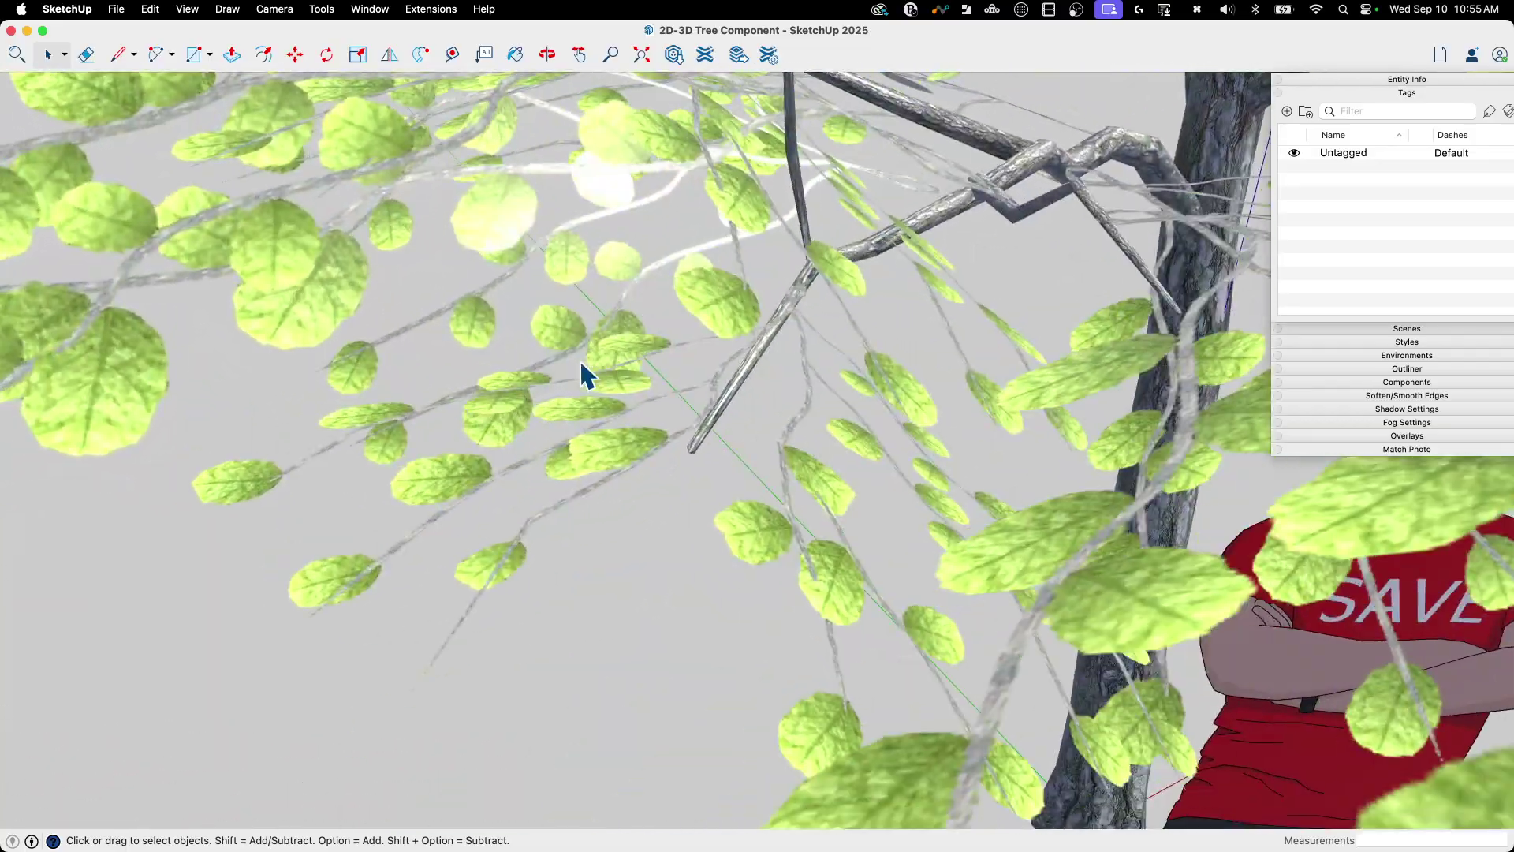
scroll(186, 473, down, 5)
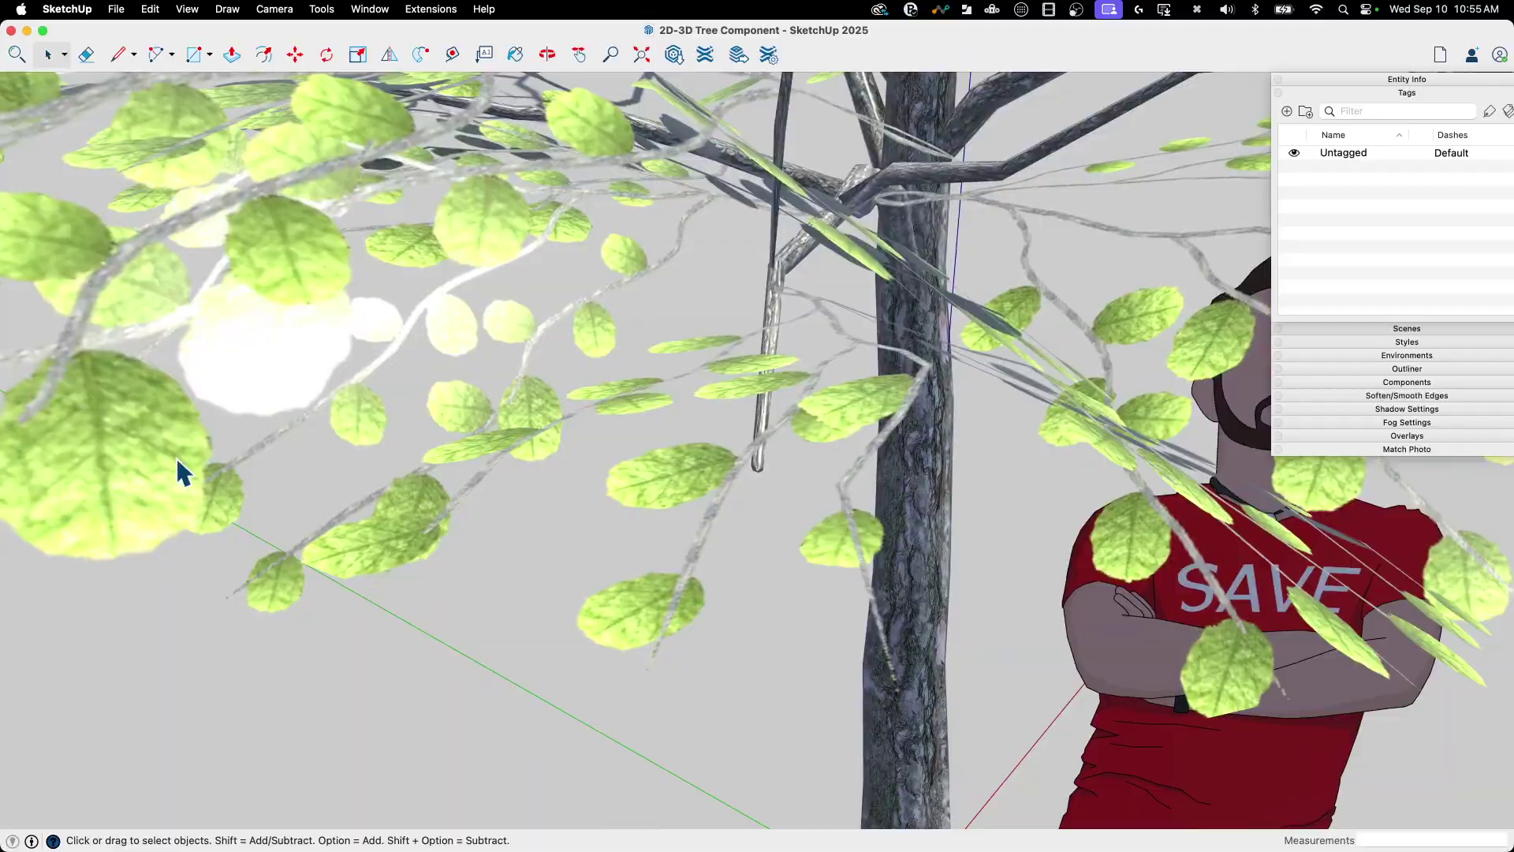
scroll(295, 524, down, 8)
scroll(407, 516, down, 10)
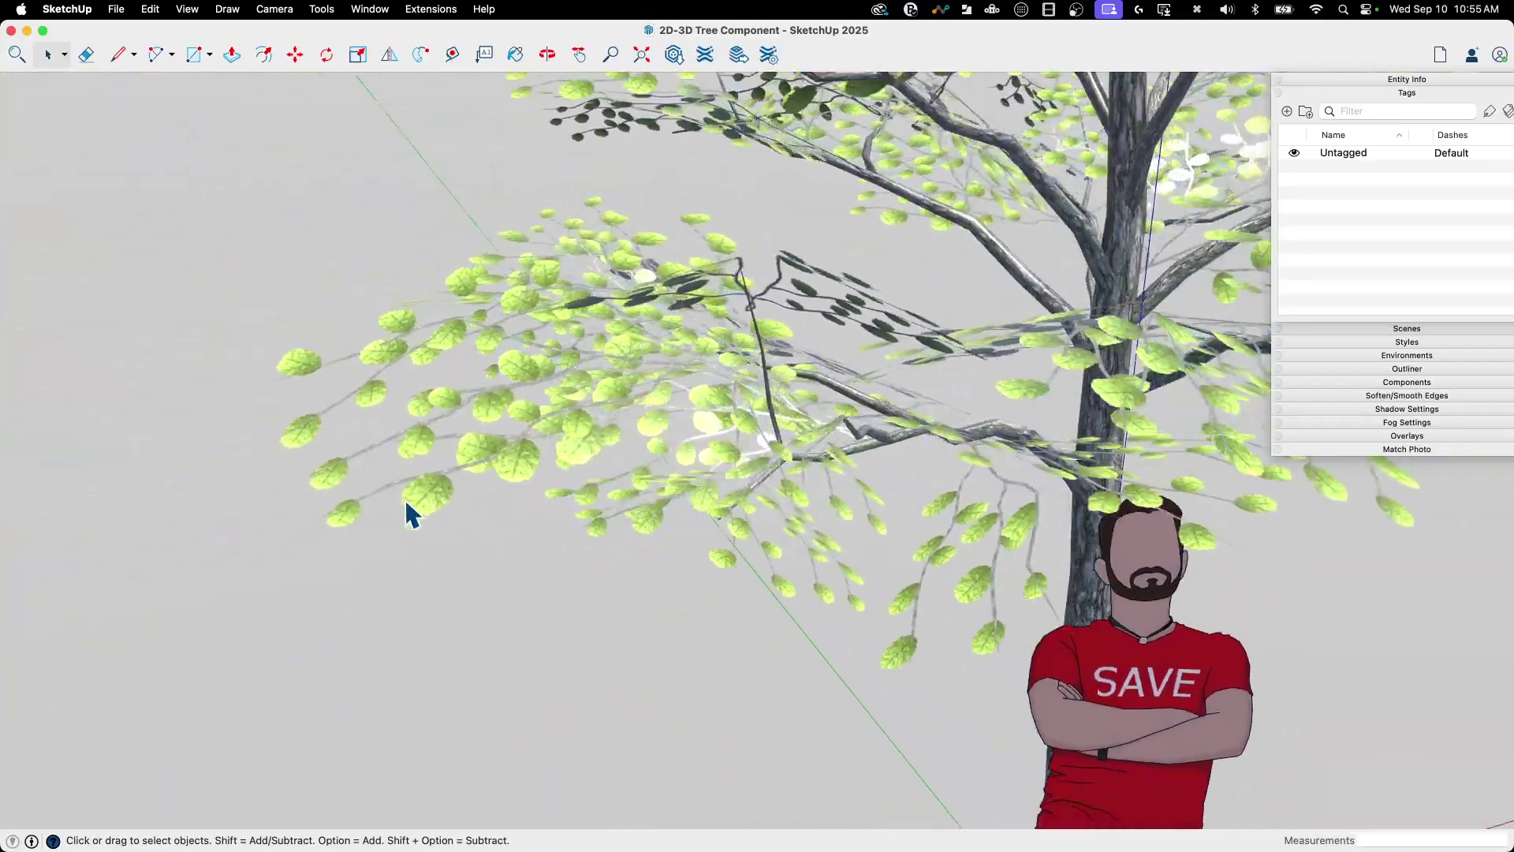
middle_drag(418, 511, 713, 362)
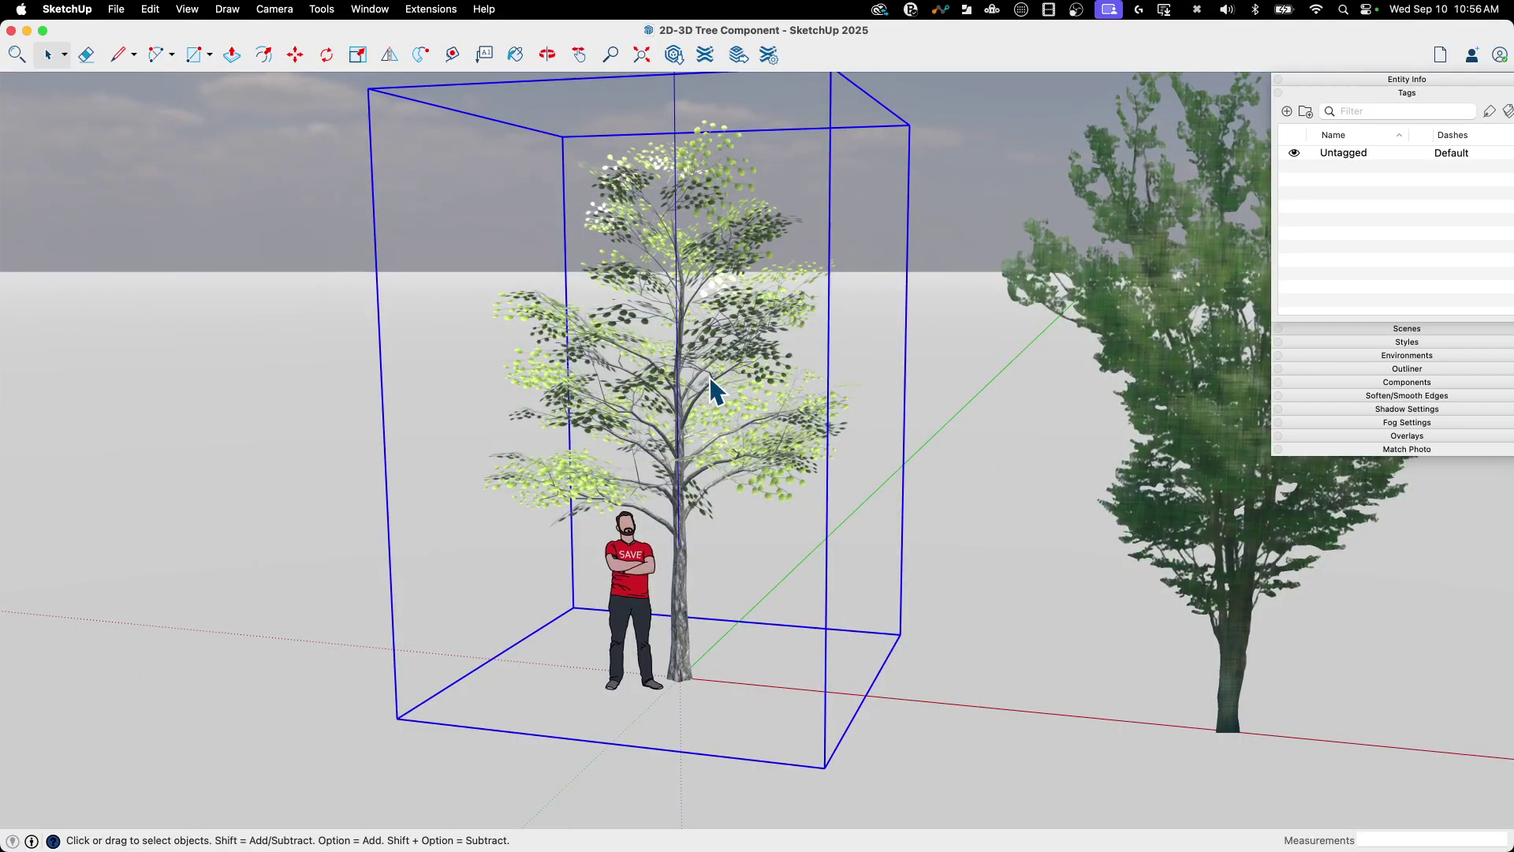
- Open the 3D tree component and its nested group to inspect the geometry of a single branch
double_click(710, 380)
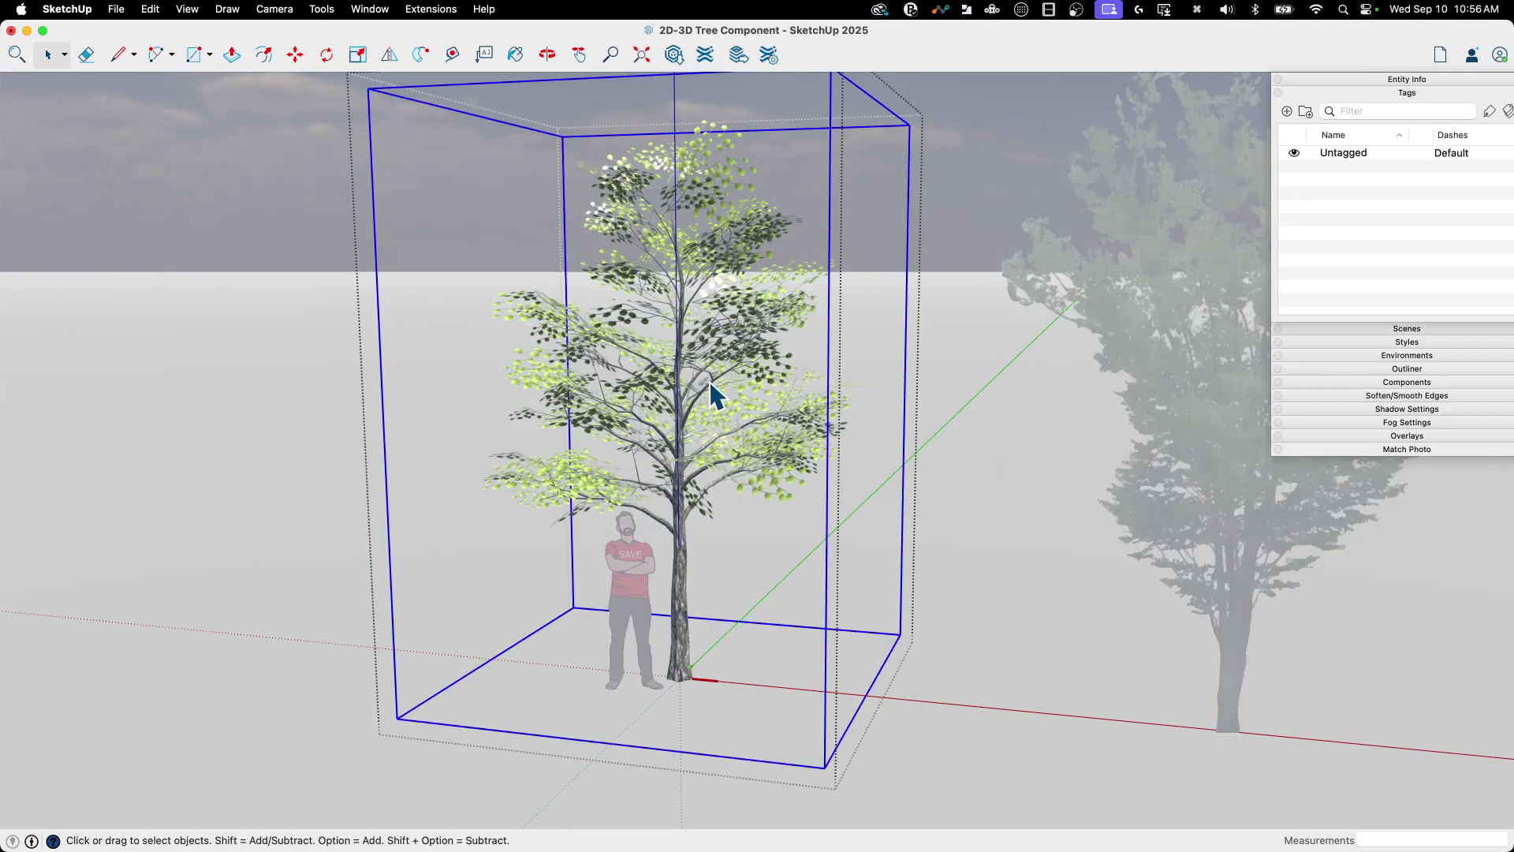
click(713, 377)
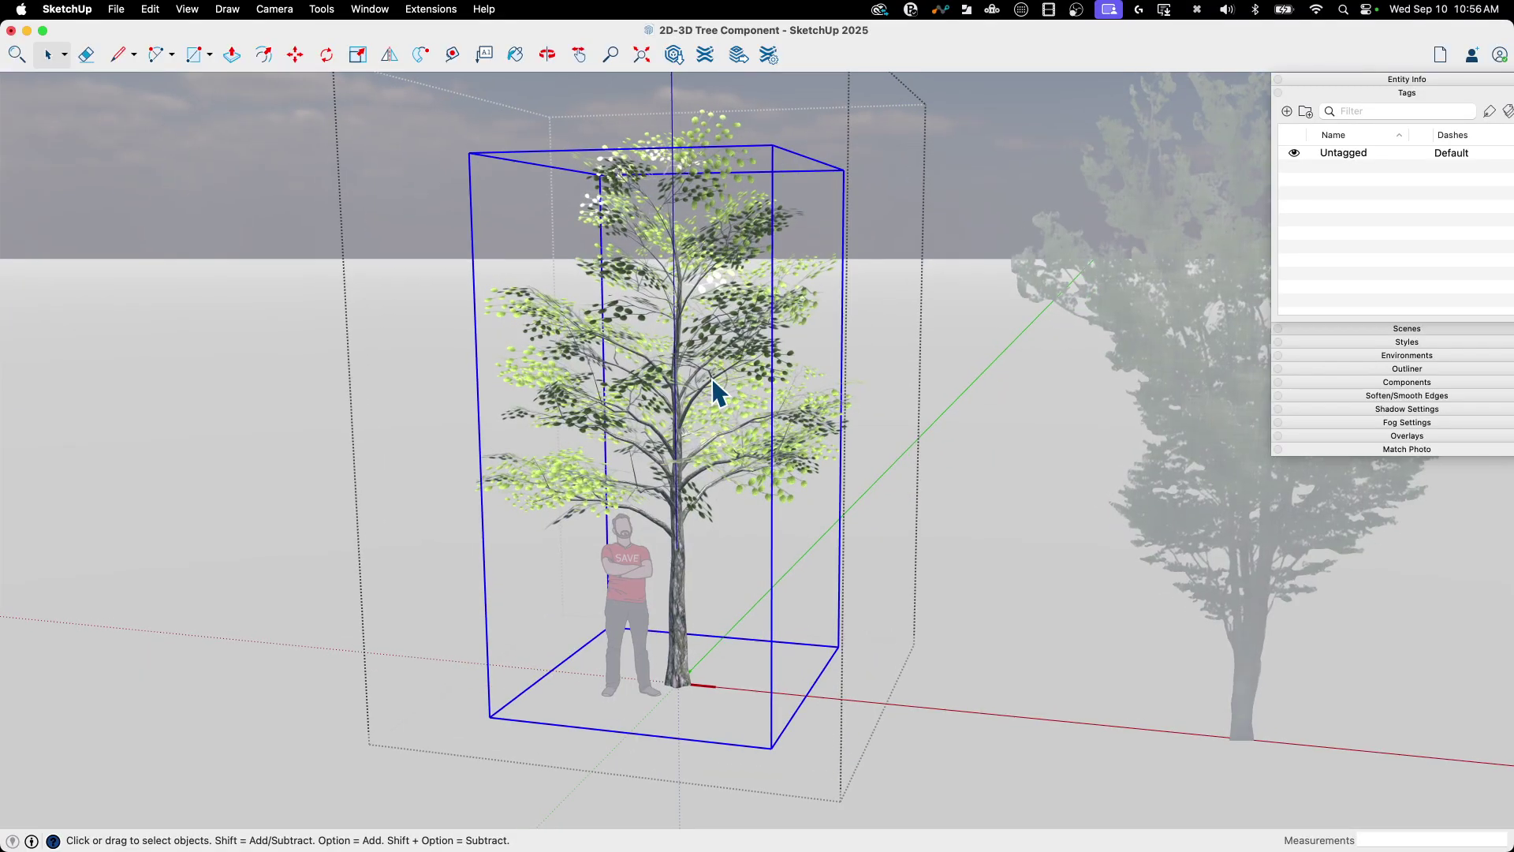
double_click(712, 377)
scroll(712, 380, up, 10)
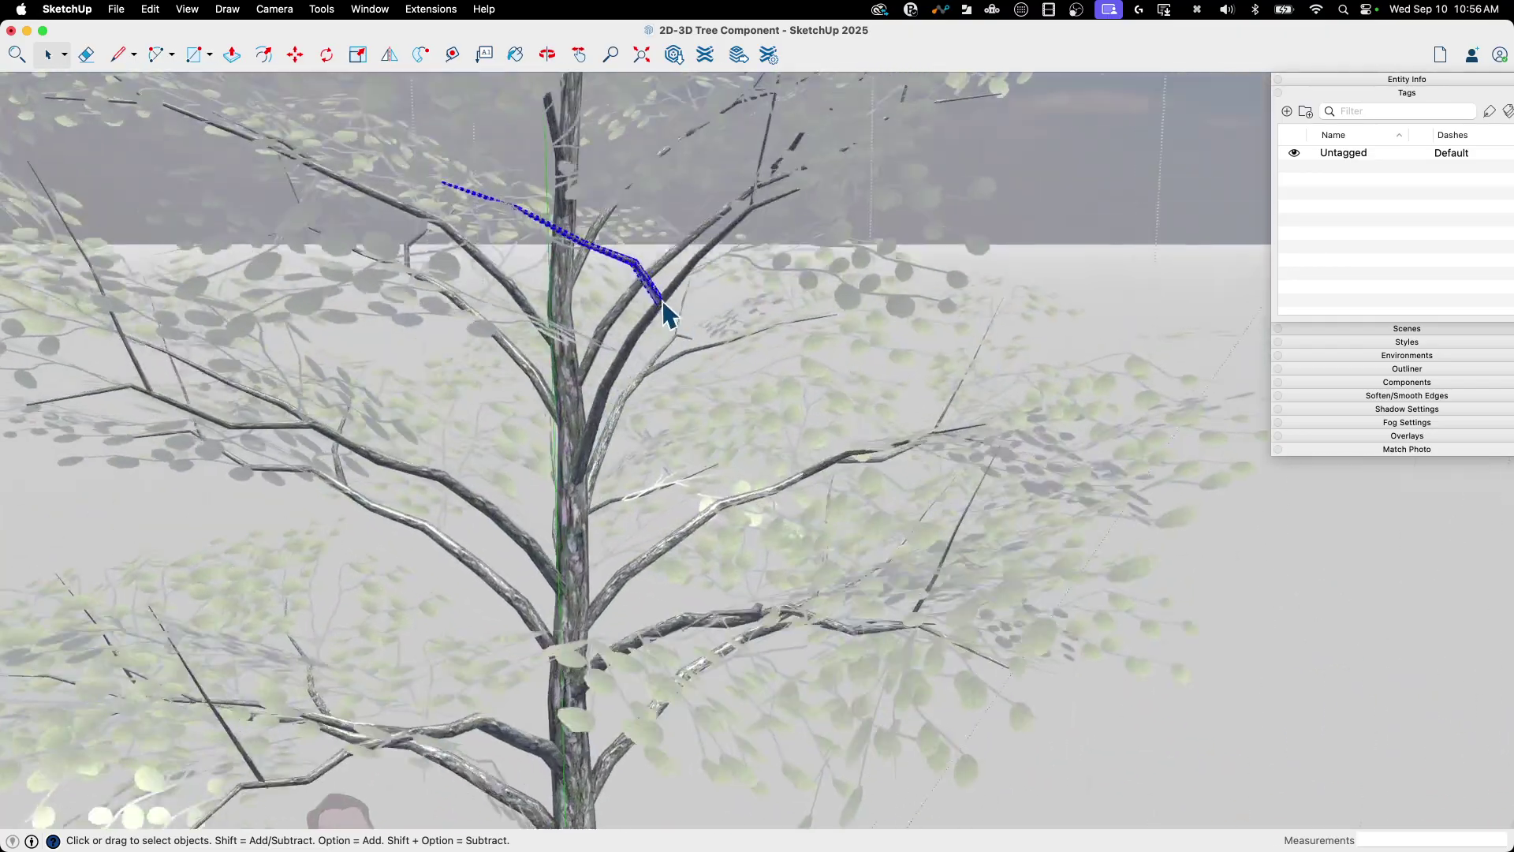
scroll(661, 300, up, 1)
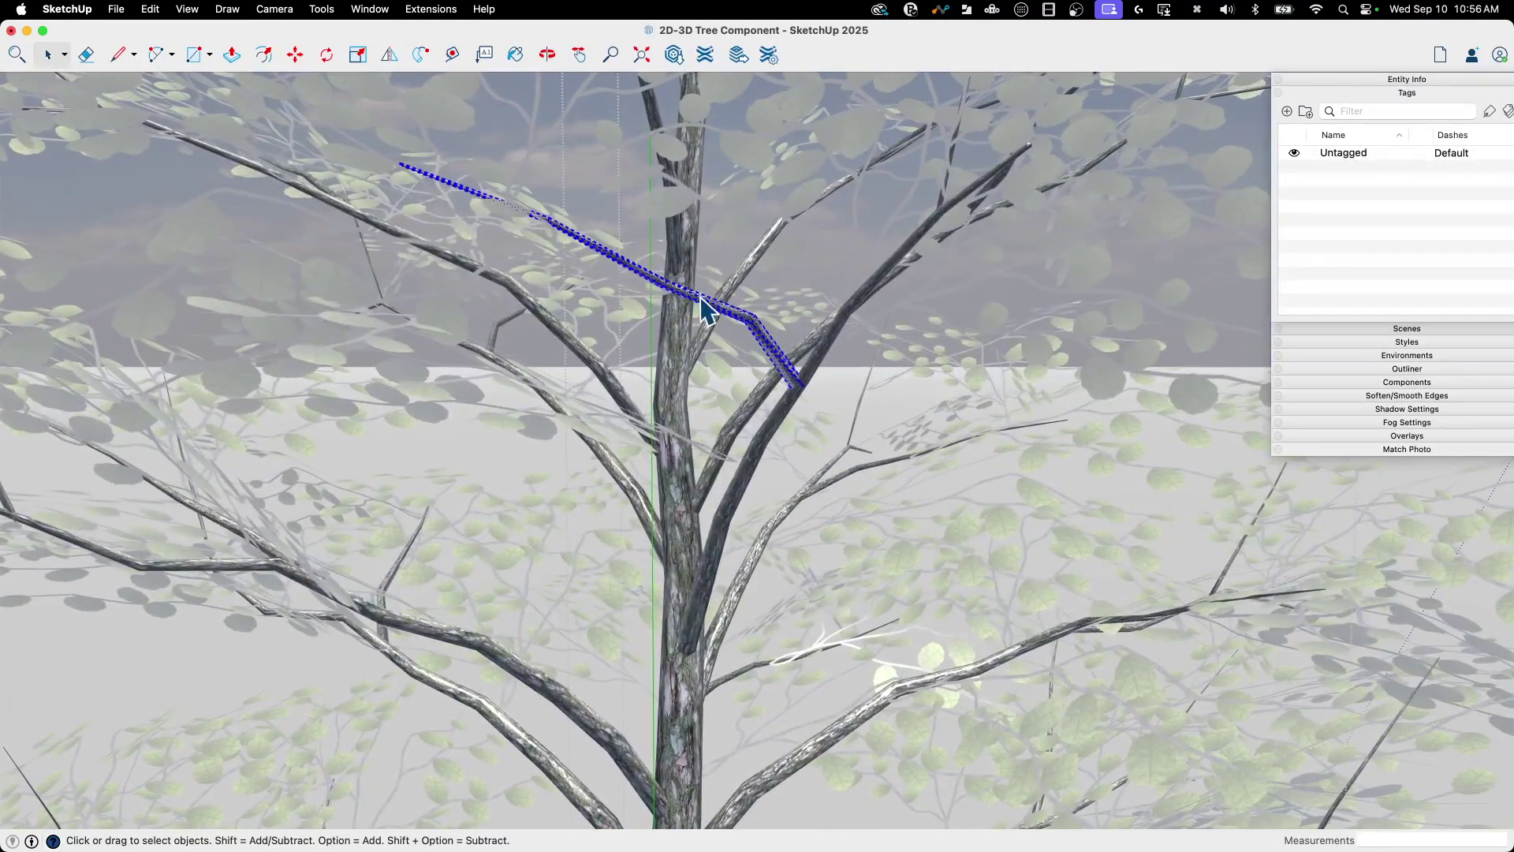
- Reposition the panel tray fully within the window and exit editing of the 3D tree component
click(1407, 79)
click(1303, 82)
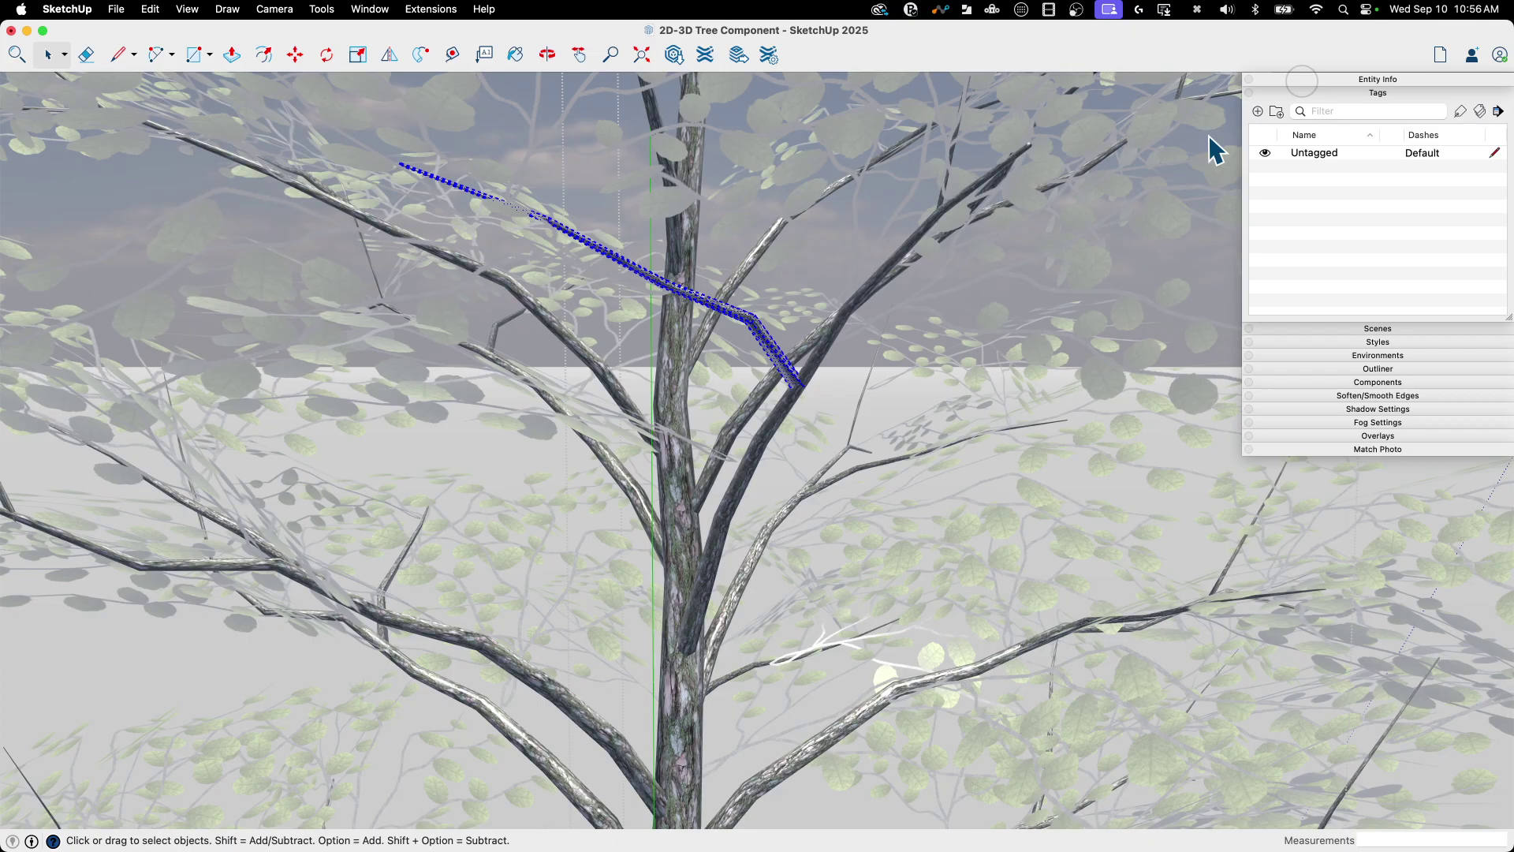
scroll(834, 355, down, 10)
click(991, 314)
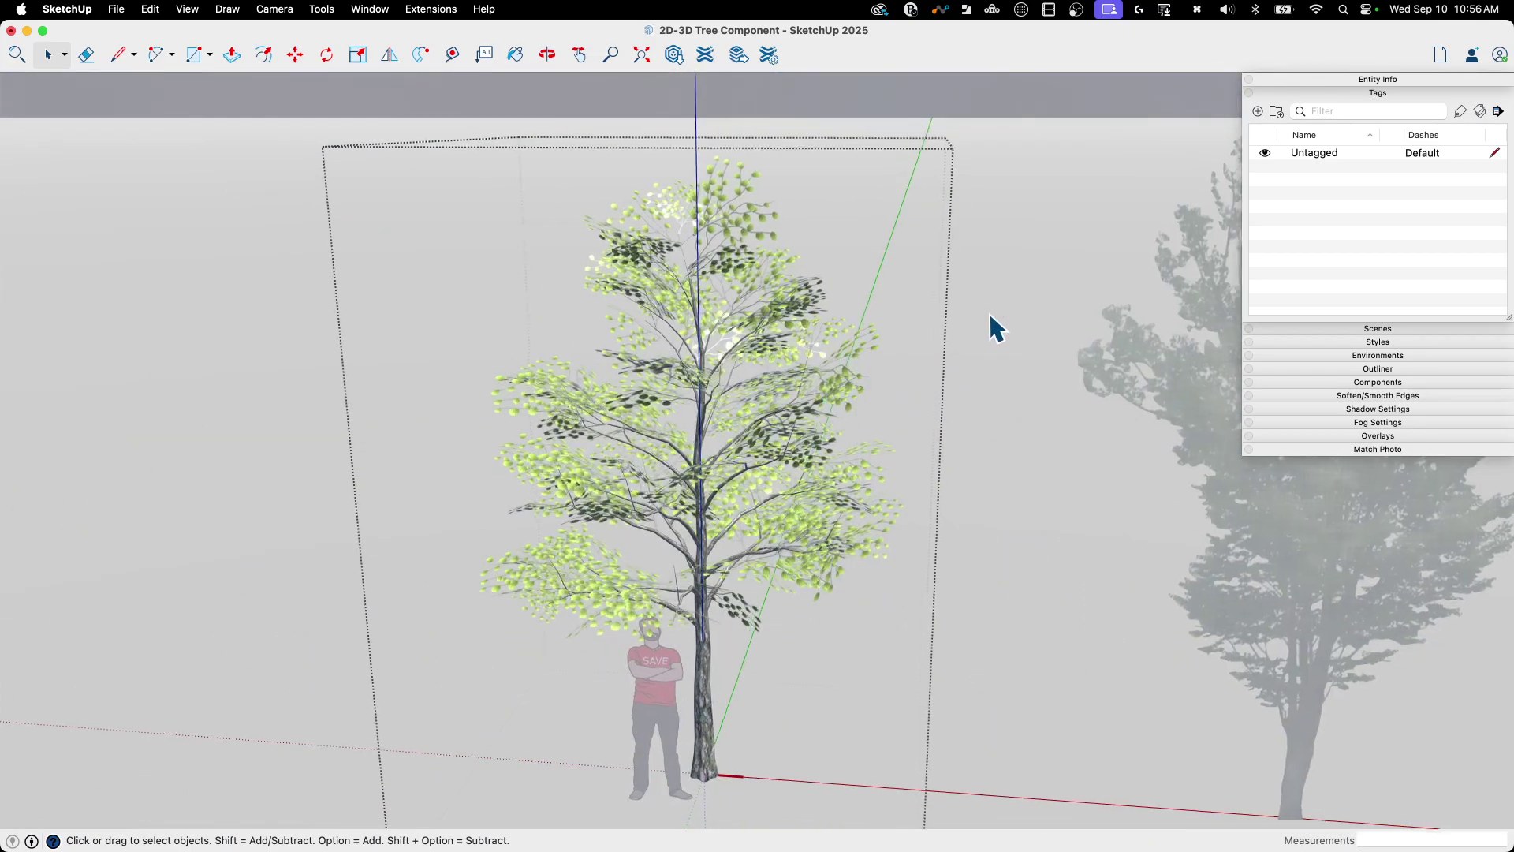
middle_drag(989, 314, 988, 314)
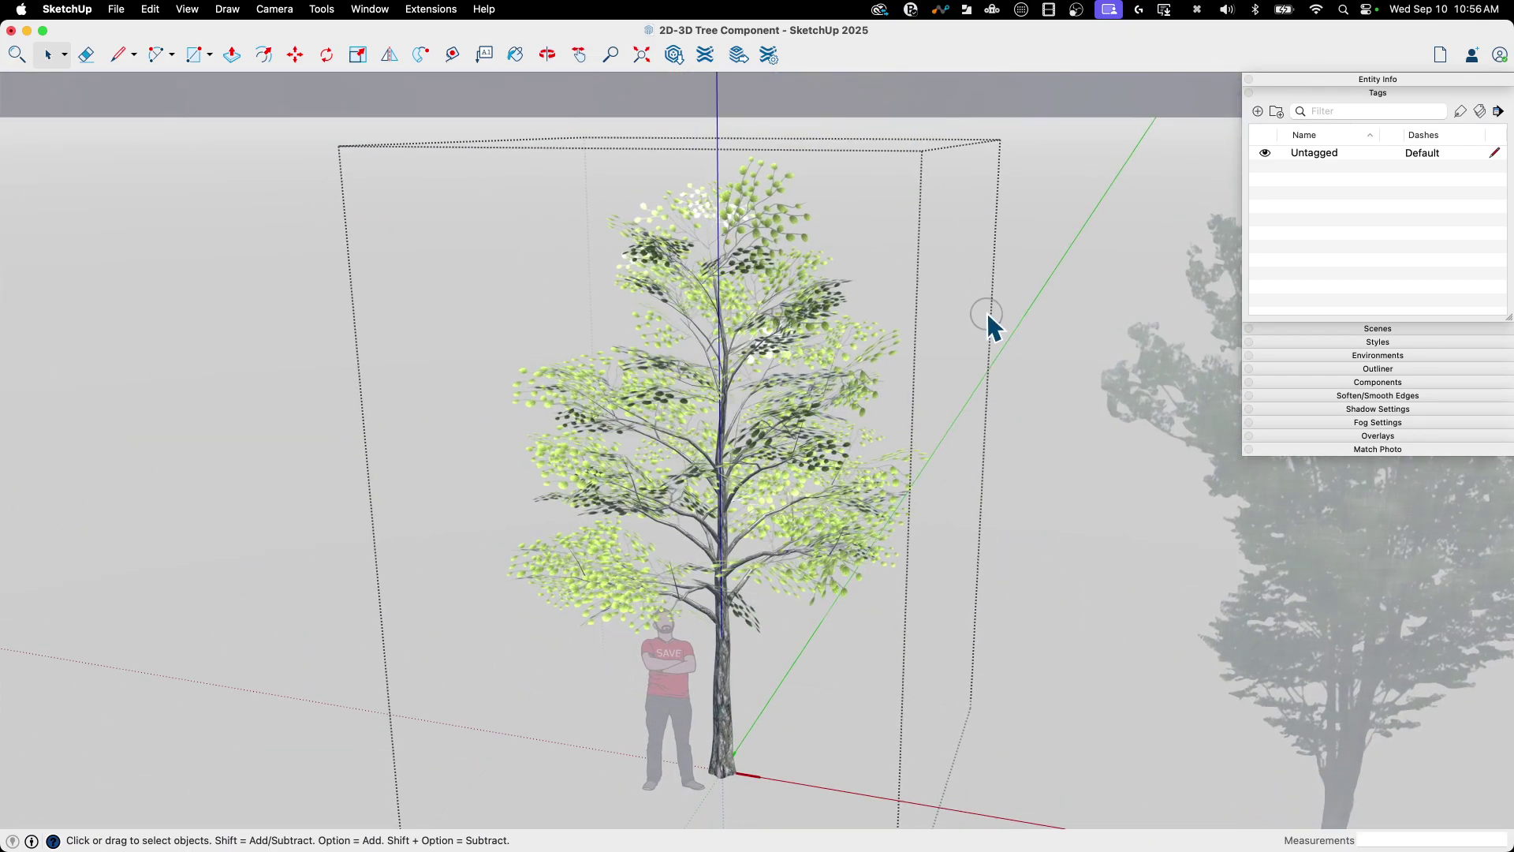
click(212, 359)
middle_drag(260, 350, 772, 398)
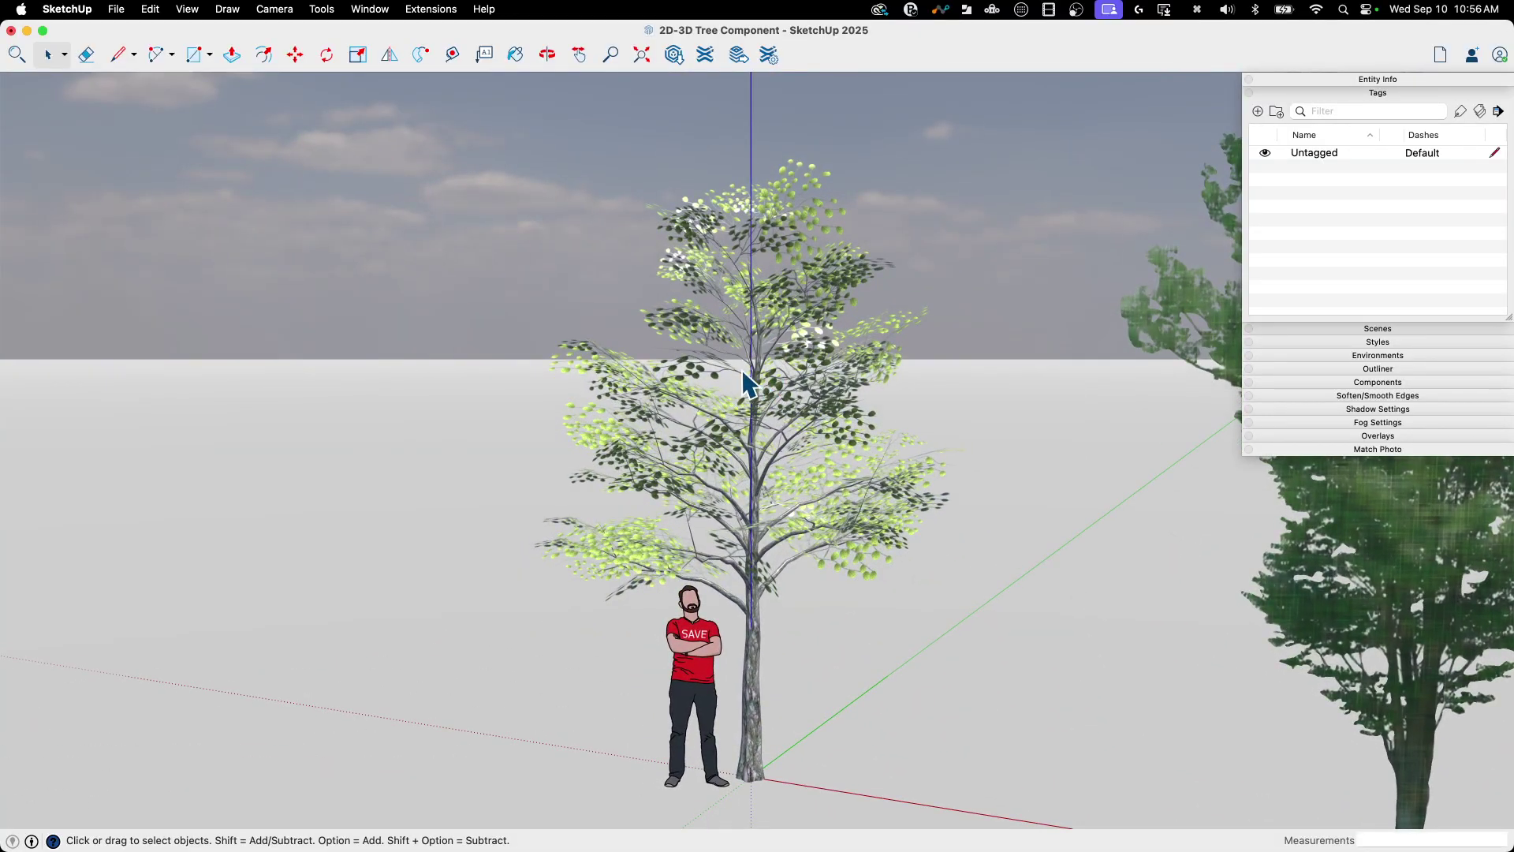
- Inspect the 3D tree from above, and select the flat 2D tree to check it from different angles
middle_drag(856, 484, 660, 710)
key(super+2)
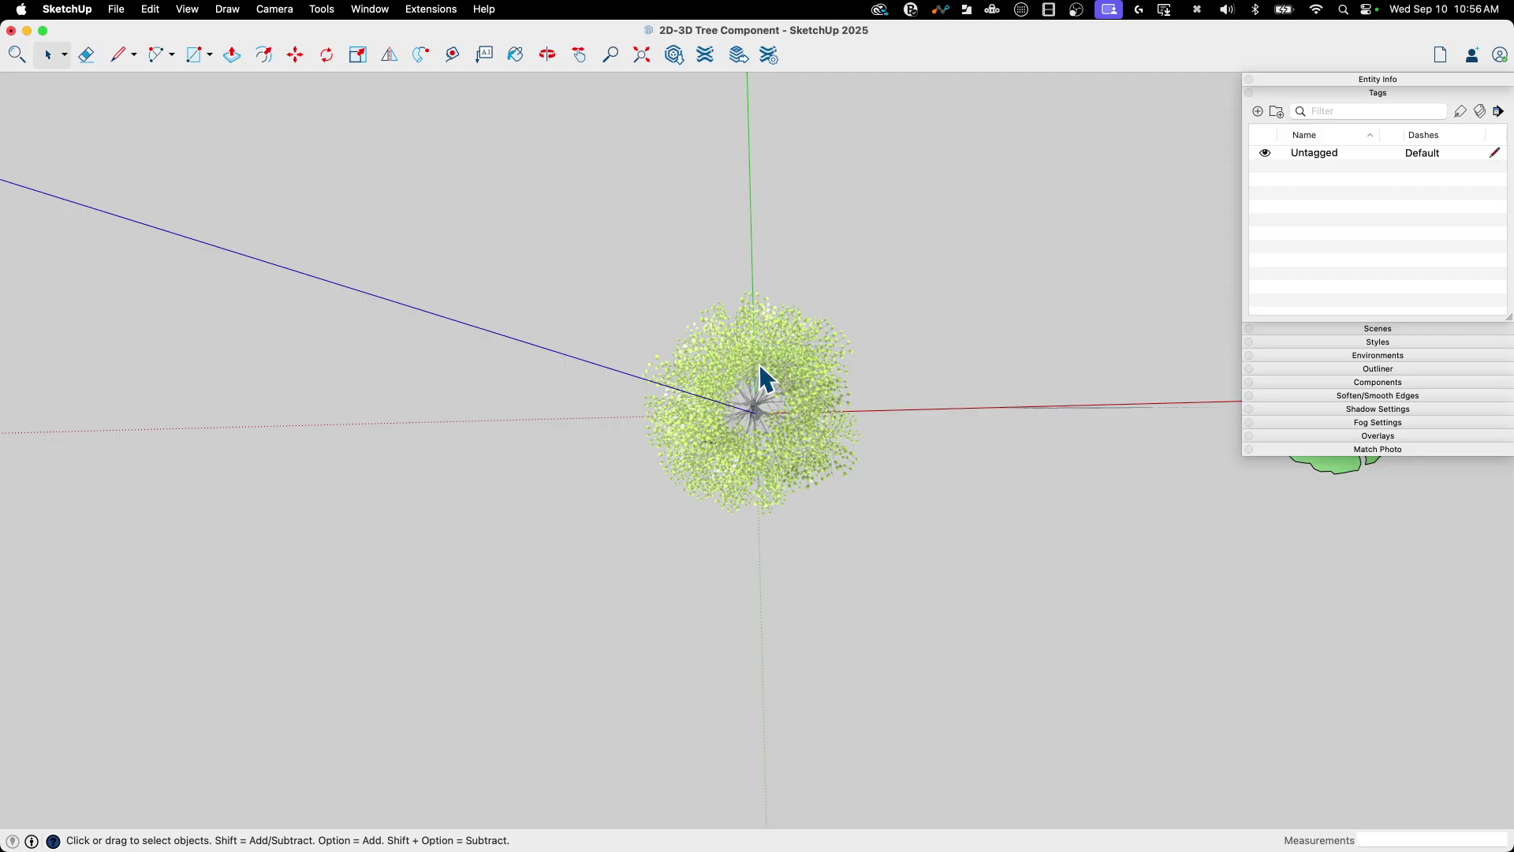
middle_drag(714, 448, 896, 396)
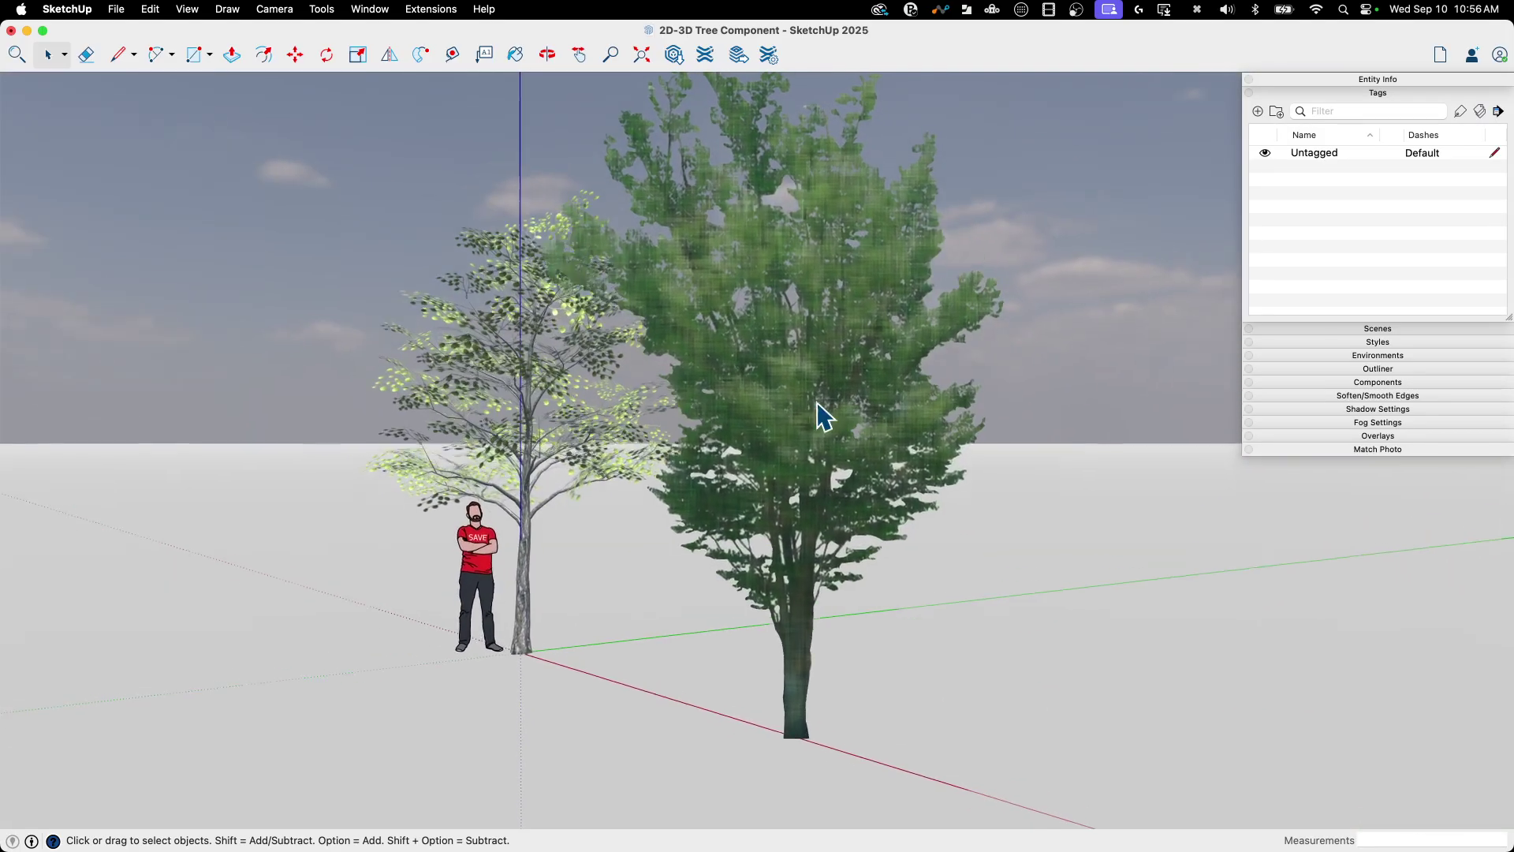
click(788, 429)
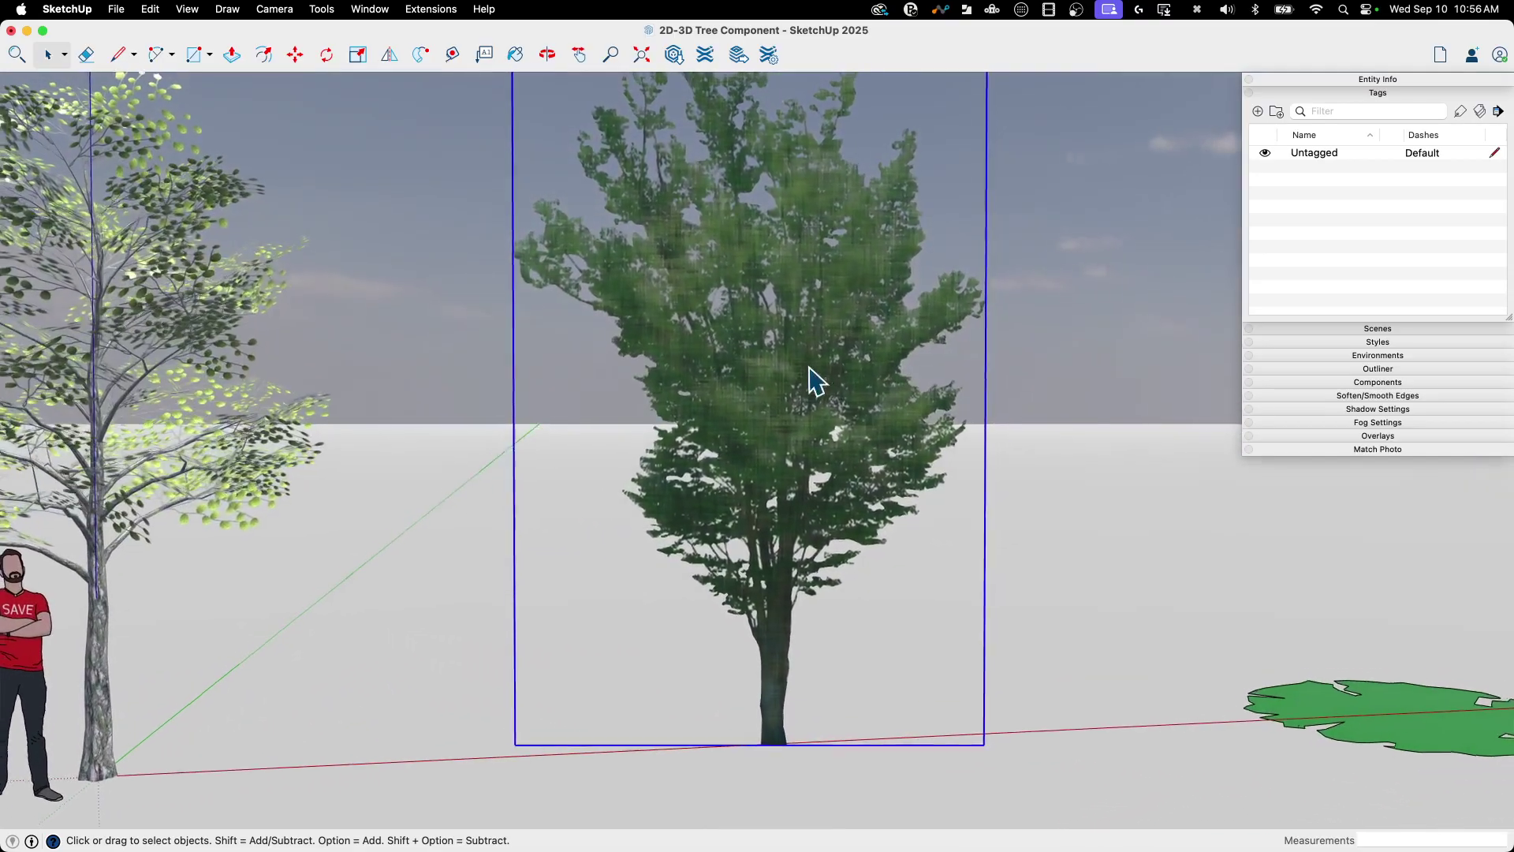
scroll(757, 443, down, 4)
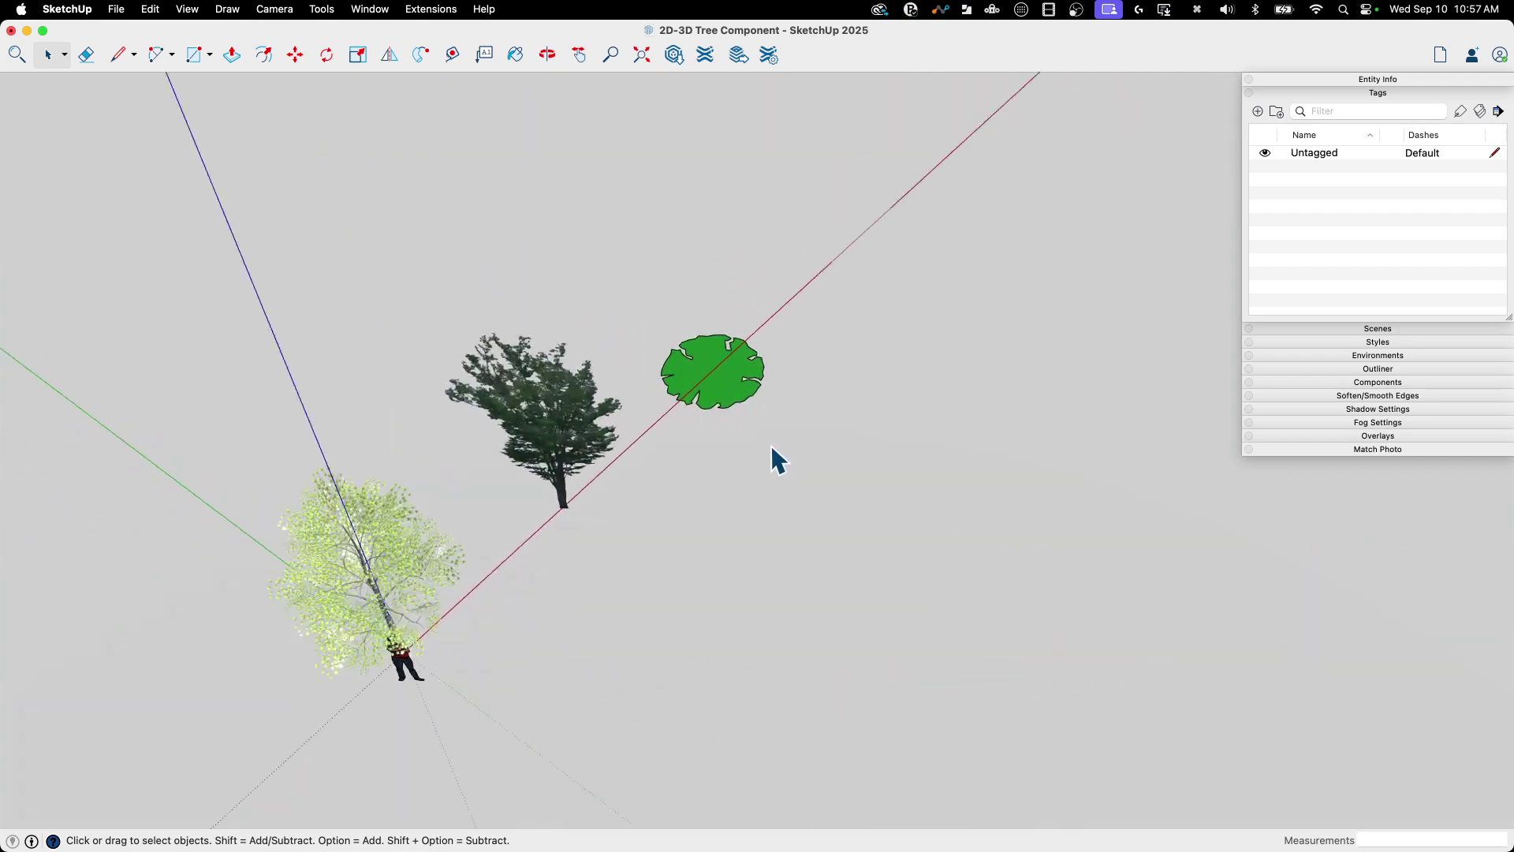
- Select the flat green tree symbol, compare it with both trees in a top-down view, and clear the selection
click(634, 269)
click(634, 270)
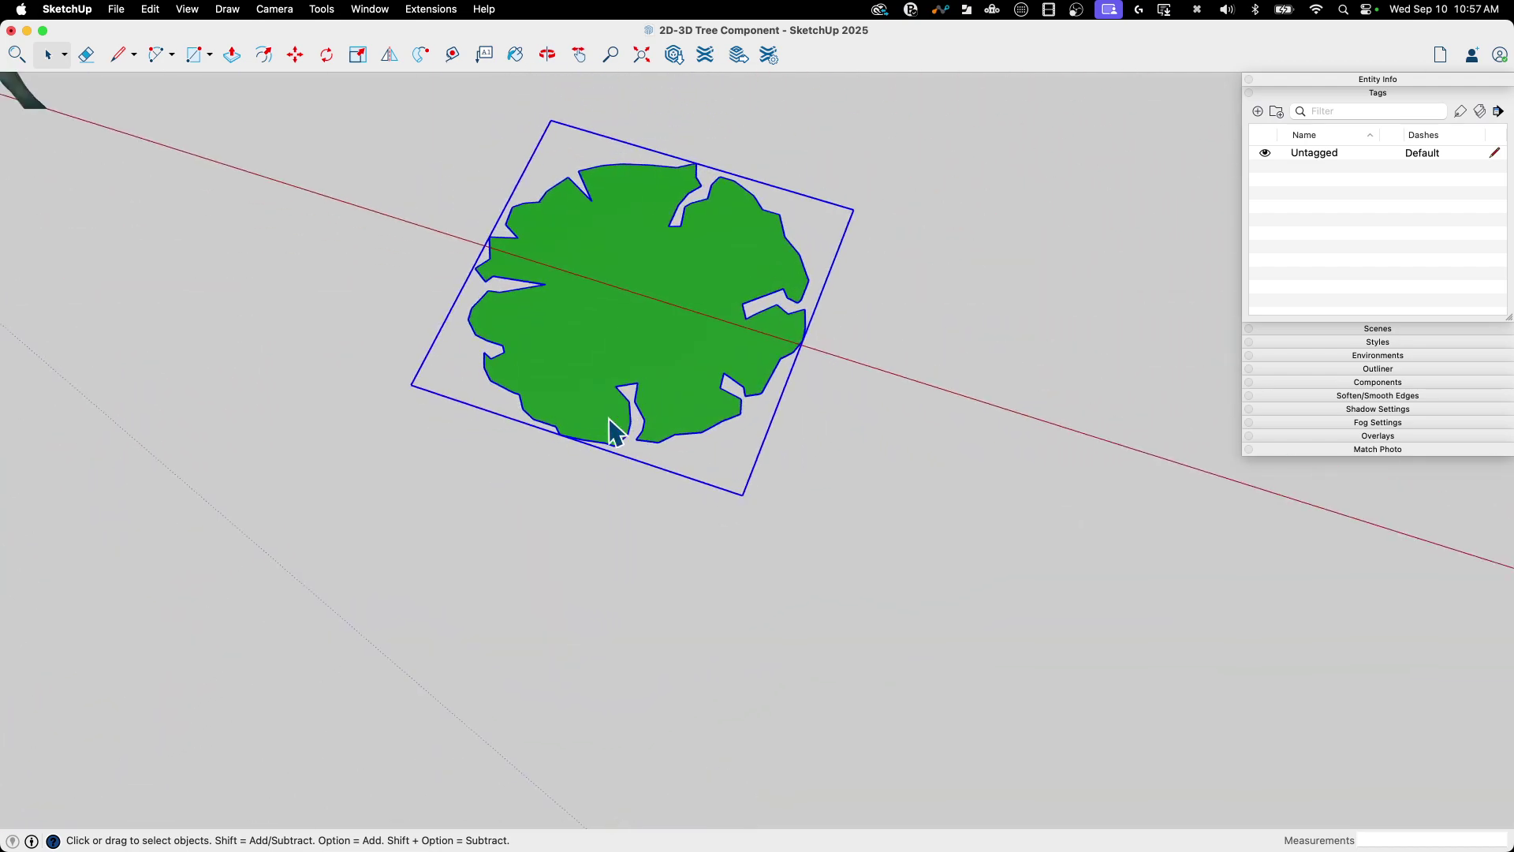
scroll(641, 364, down, 10)
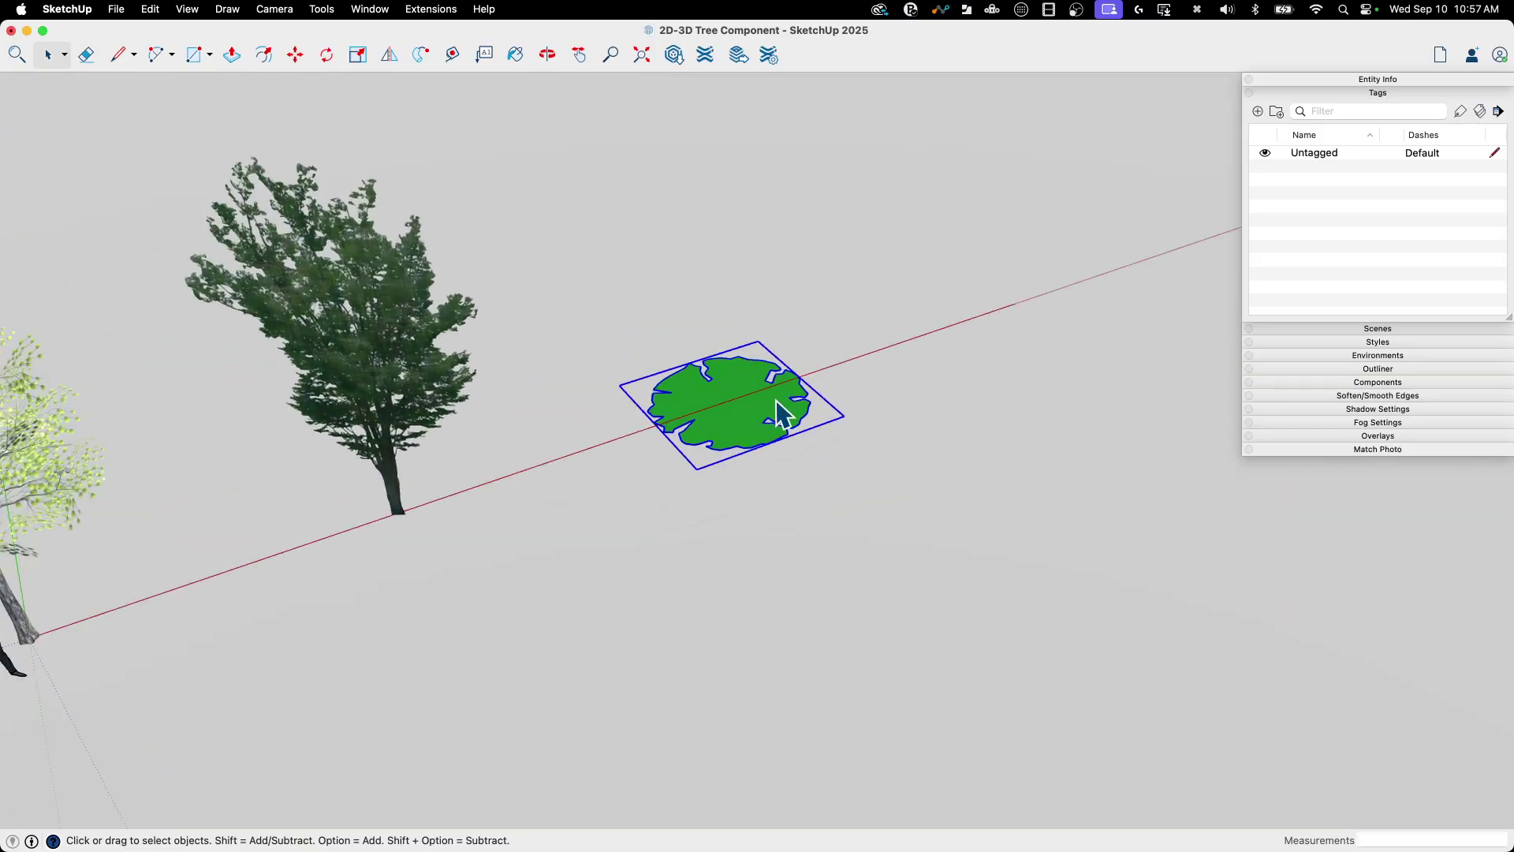
middle_drag(776, 400, 763, 394)
middle_drag(715, 298, 716, 312)
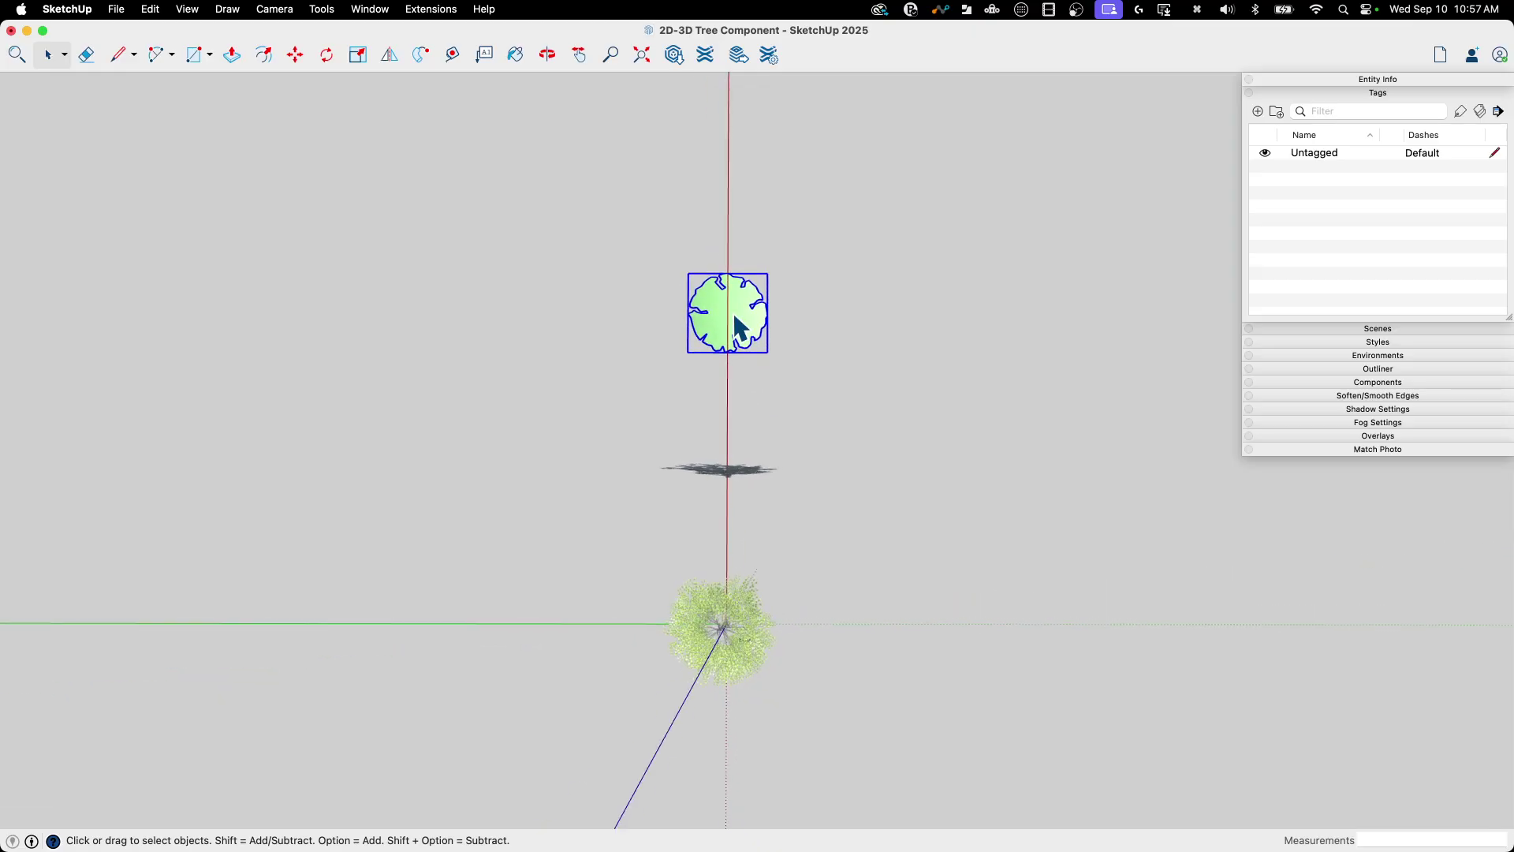
scroll(733, 313, down, 3)
scroll(744, 594, up, 3)
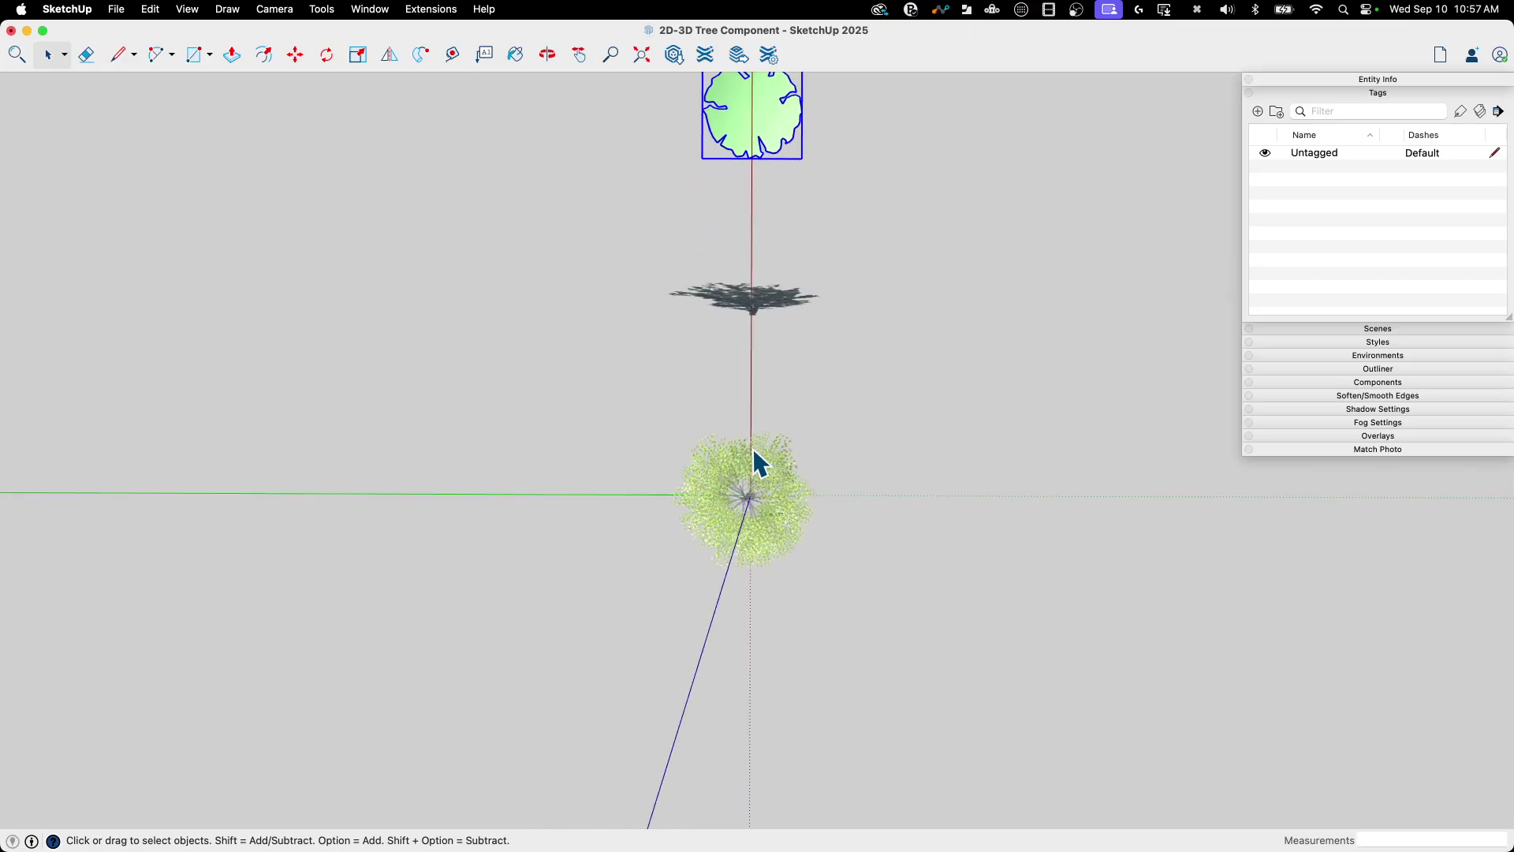
middle_drag(768, 469, 757, 350)
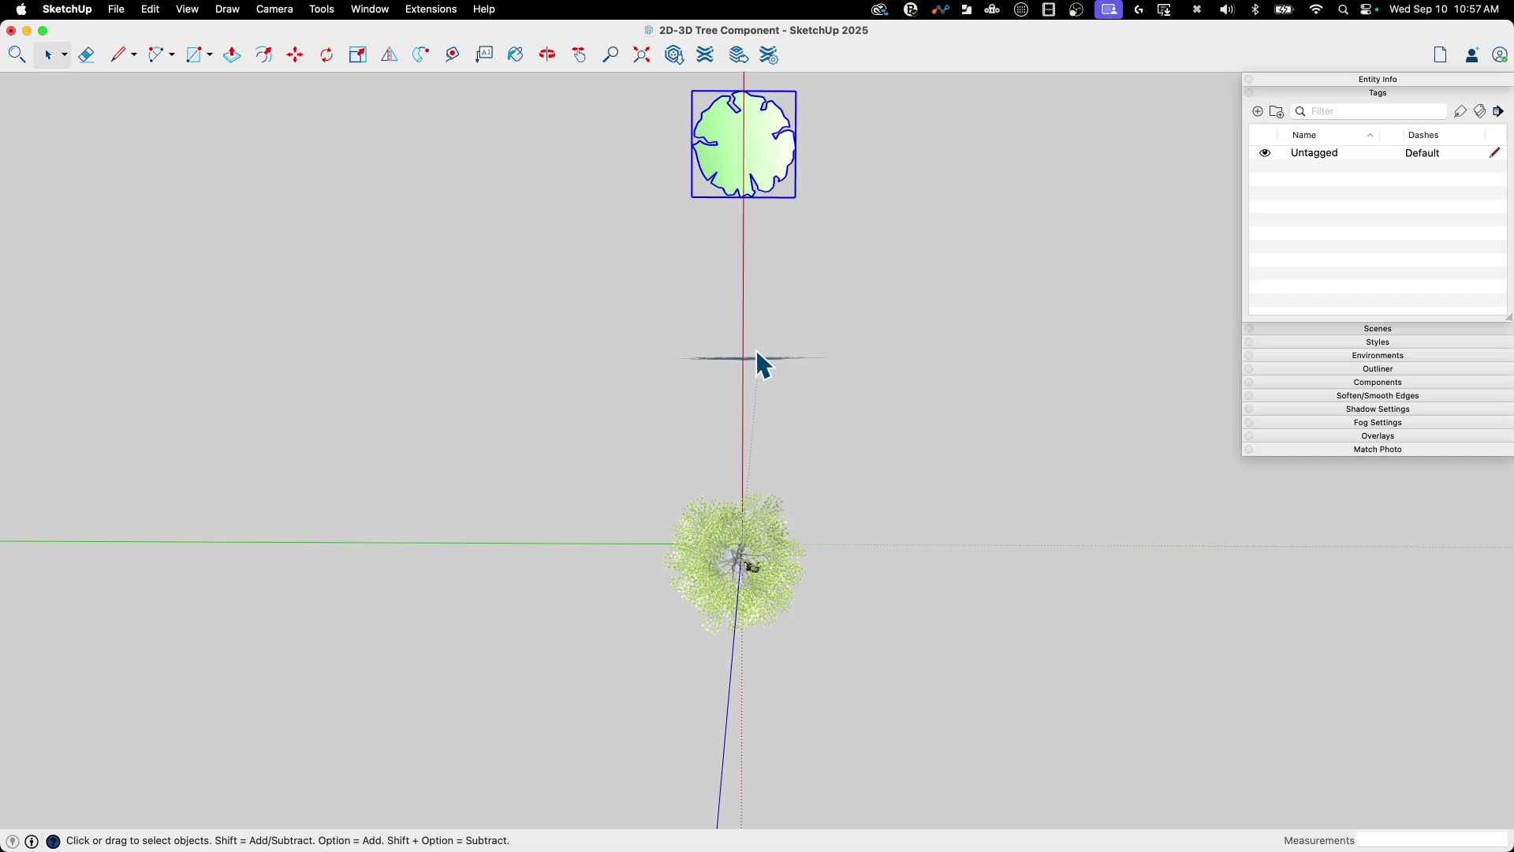
scroll(747, 359, down, 5)
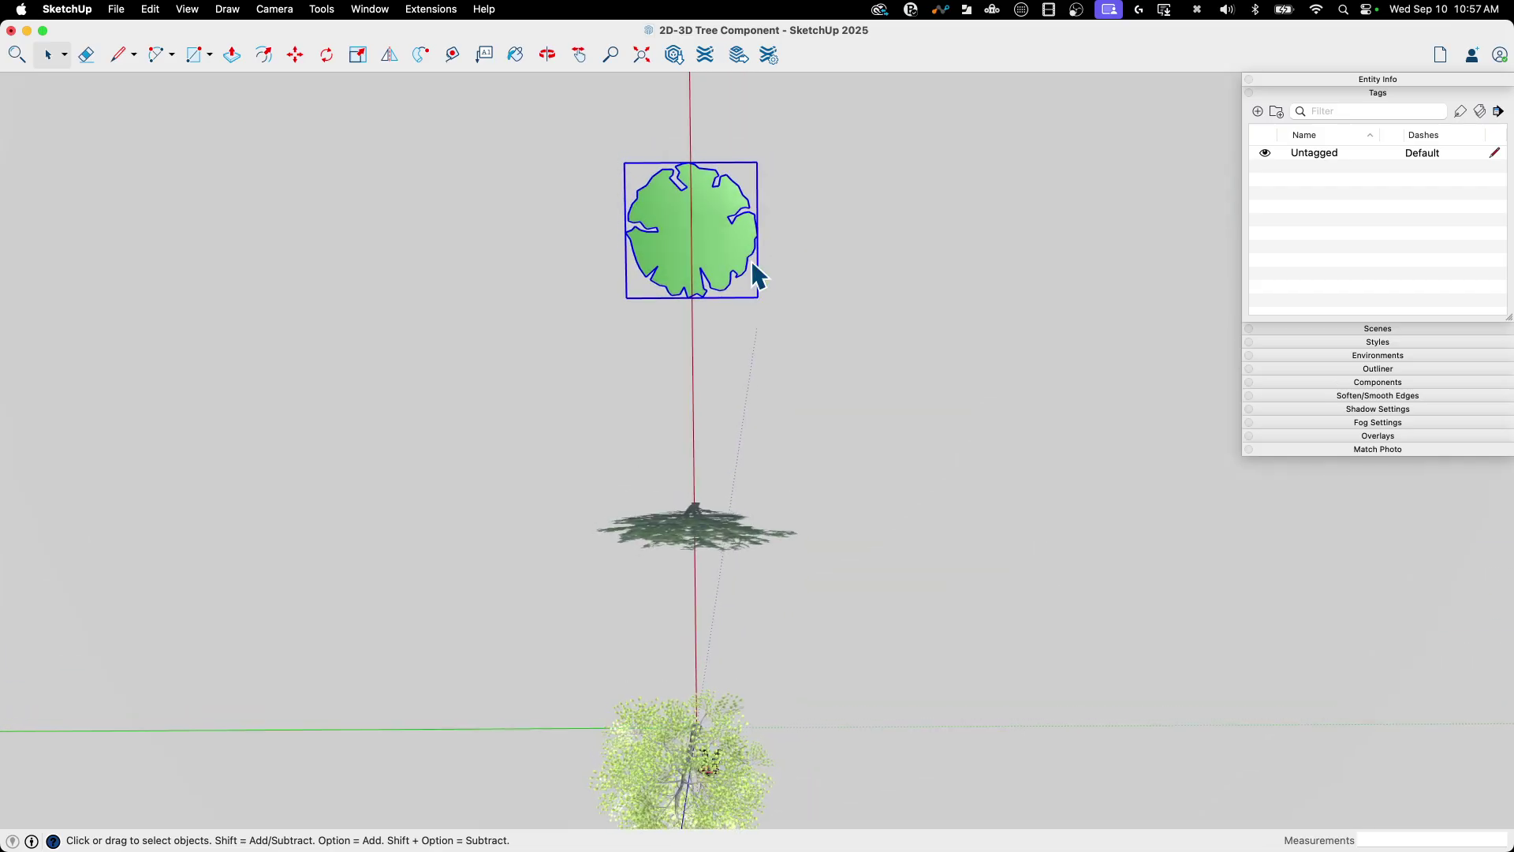
scroll(825, 509, down, 10)
click(747, 530)
scroll(741, 529, down, 3)
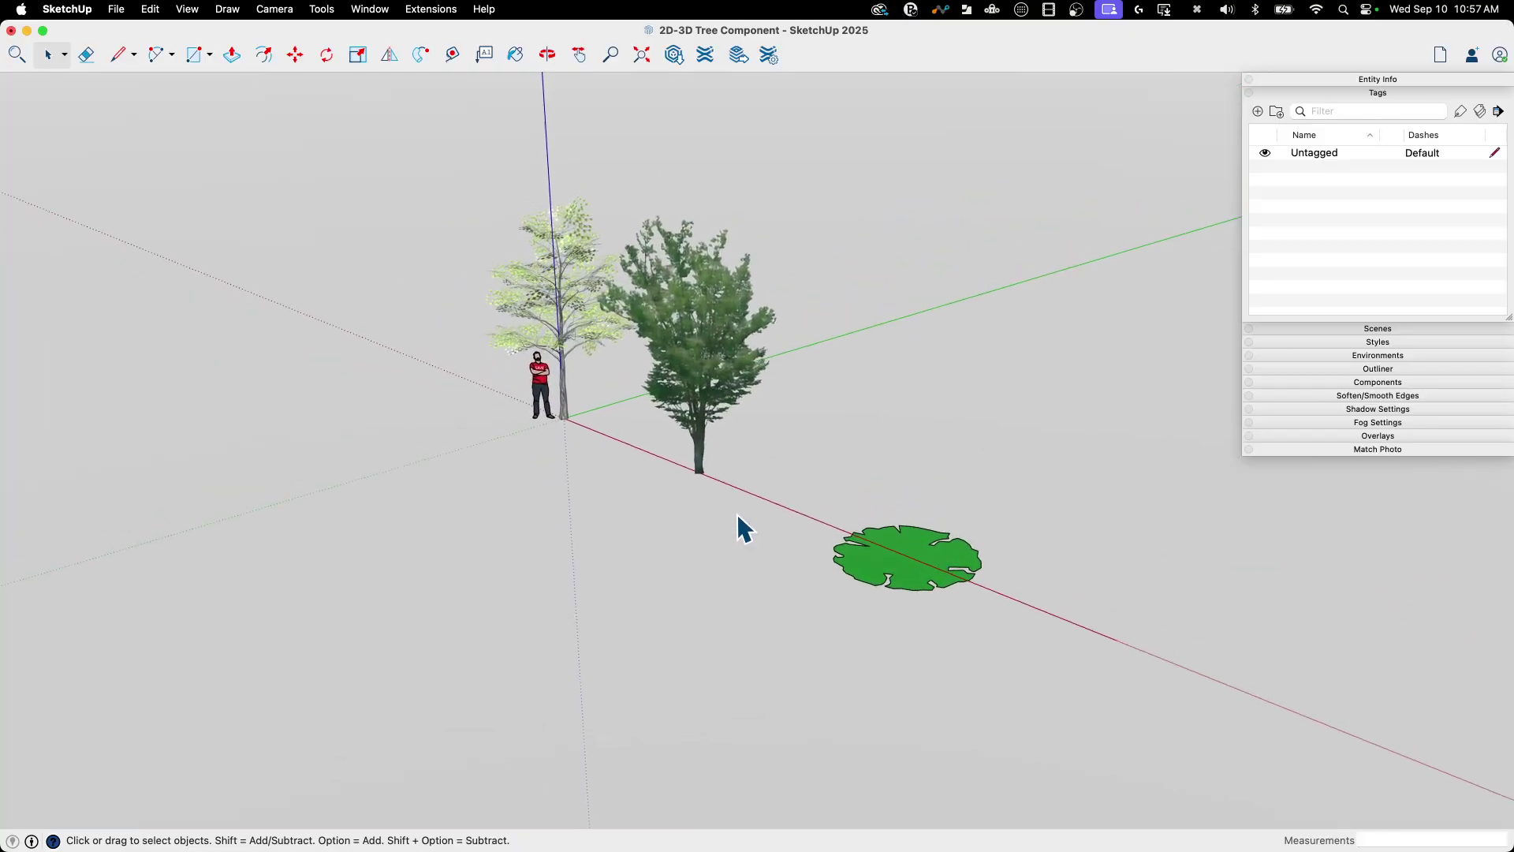
- Examine the 3D tree, the 2D tree and the flat green symbol side by side from several angles
middle_drag(736, 513, 543, 363)
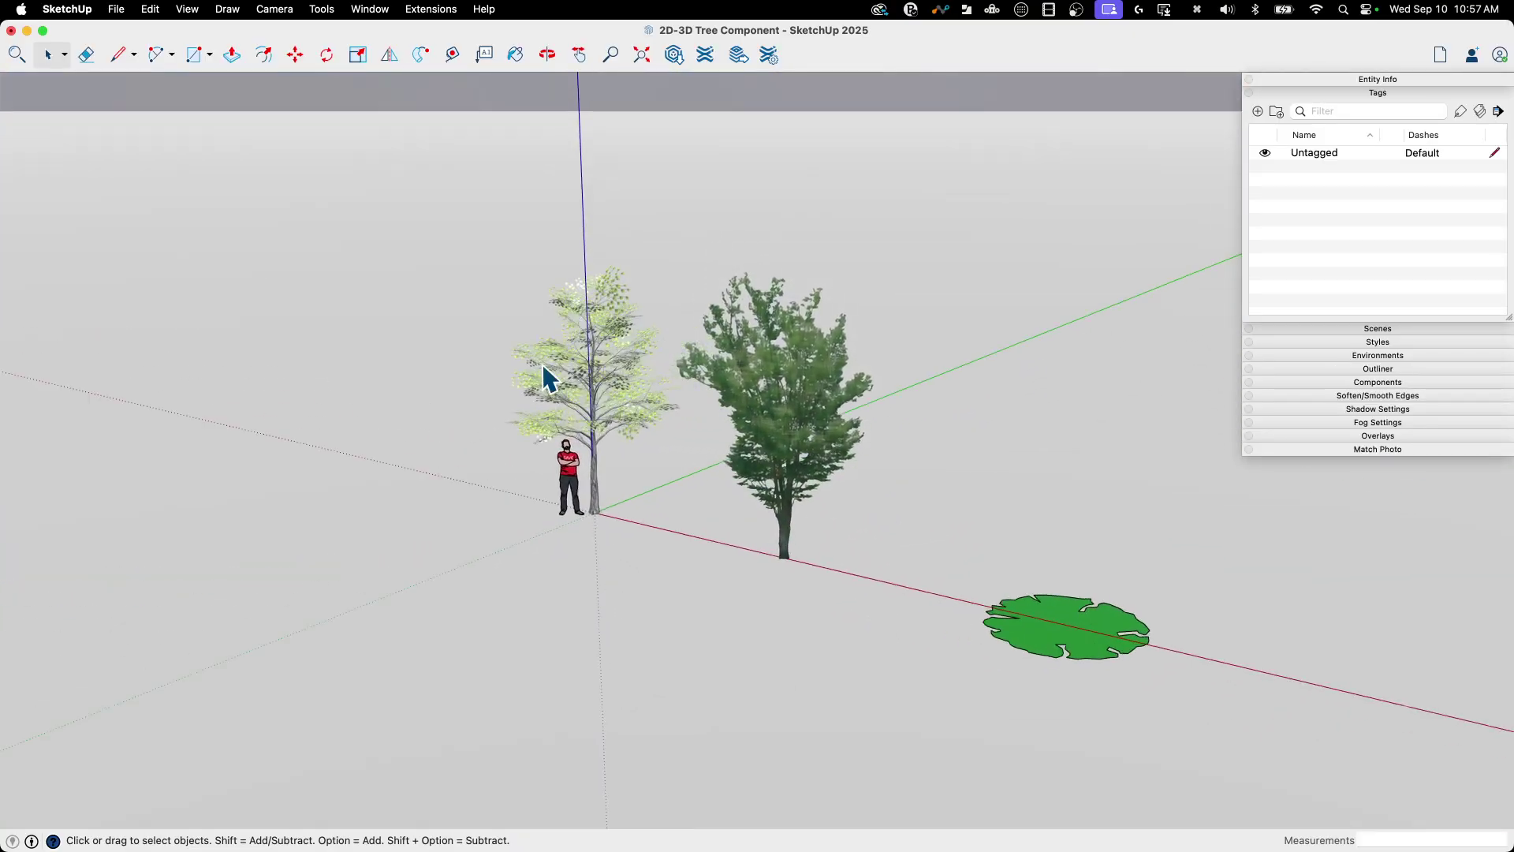
middle_drag(1028, 558, 998, 495)
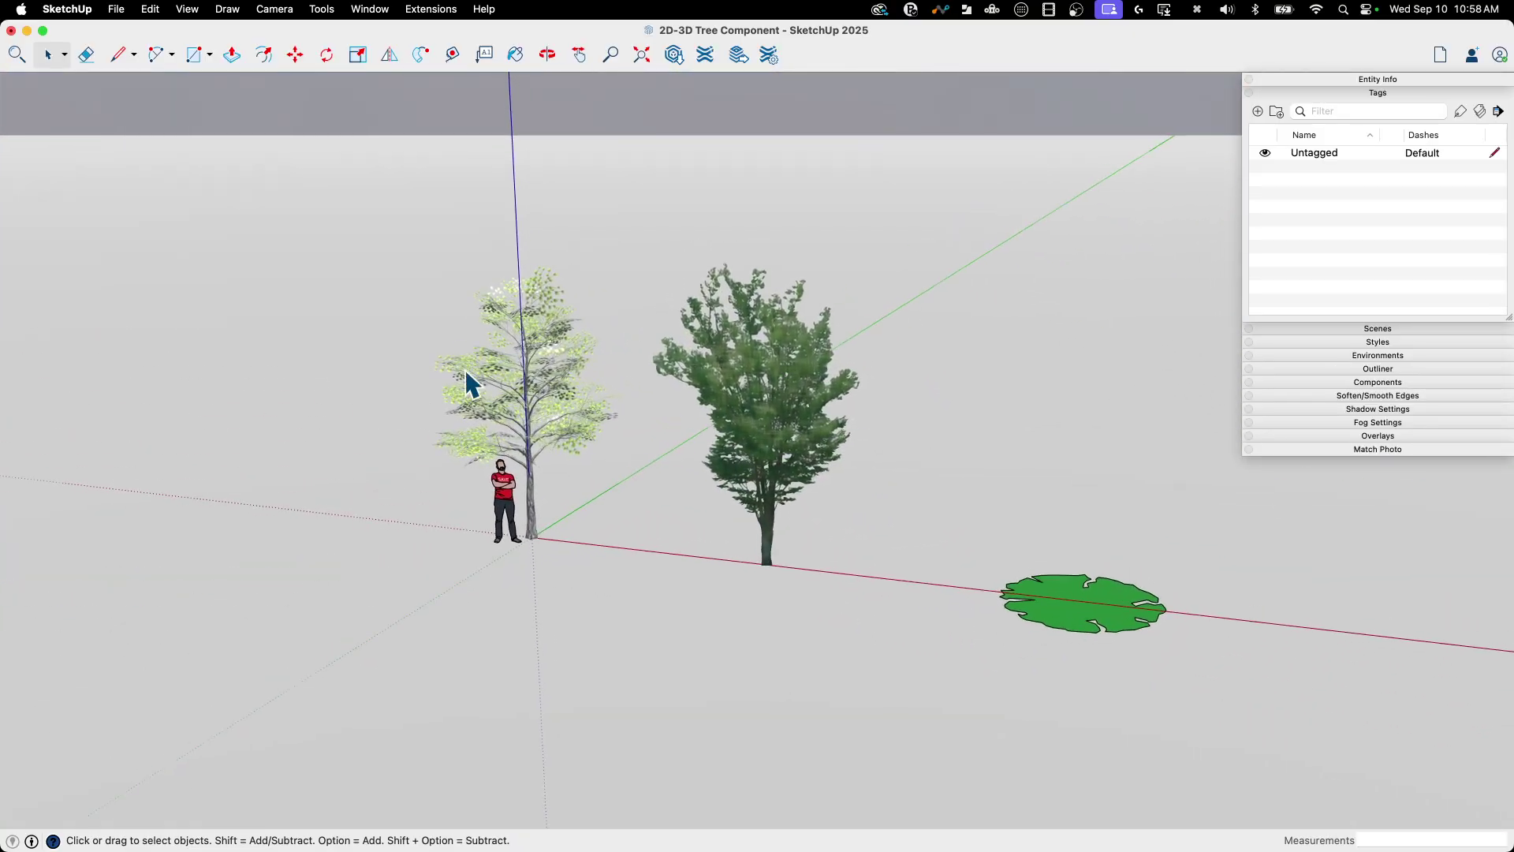
shift+middle_drag(748, 365, 369, 395)
scroll(771, 400, up, 3)
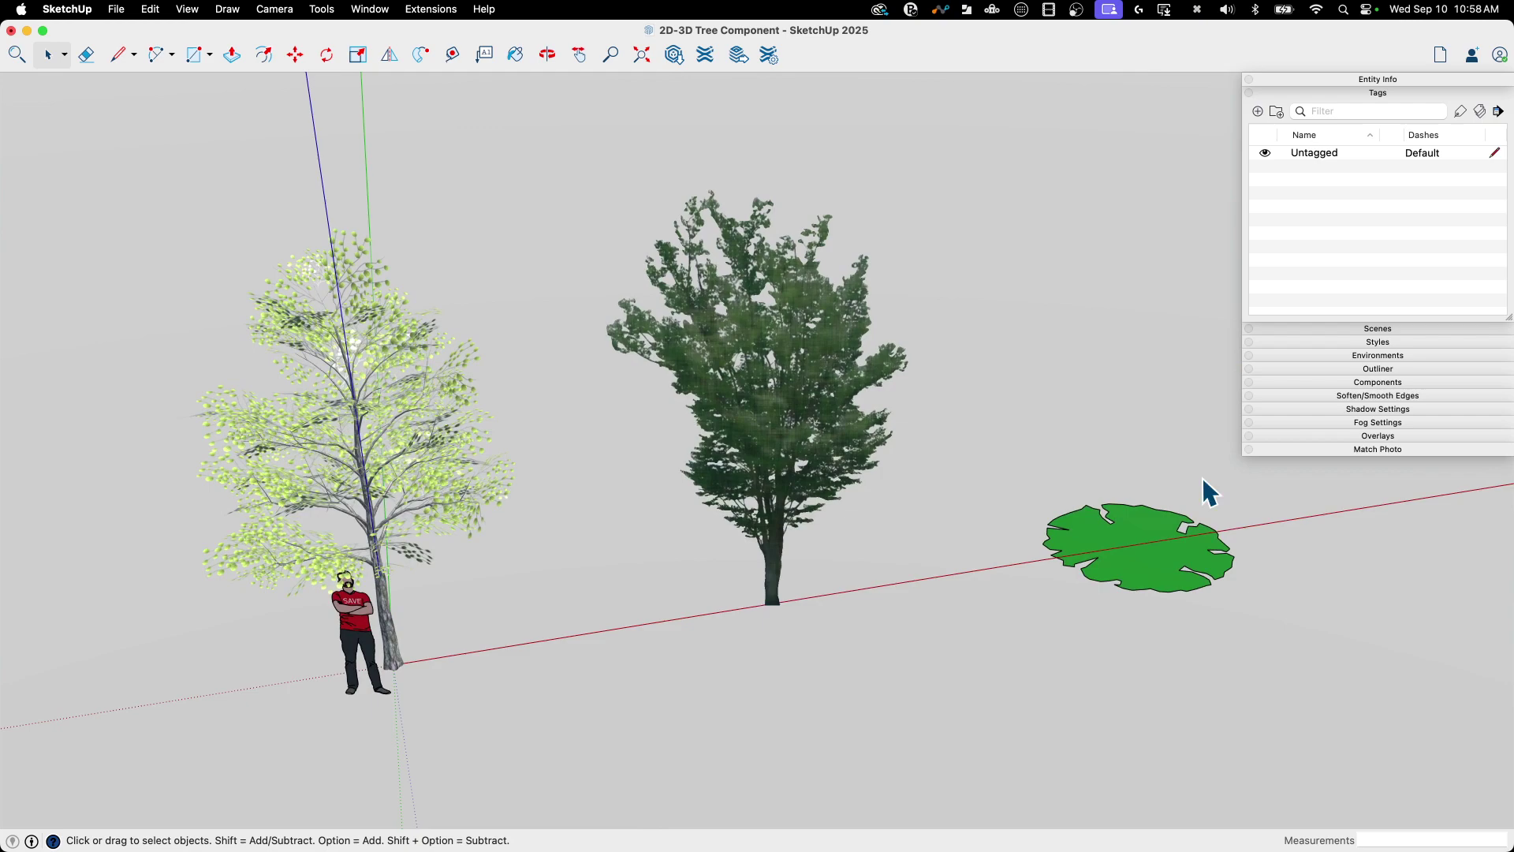
scroll(1128, 544, down, 3)
middle_drag(1054, 533, 394, 418)
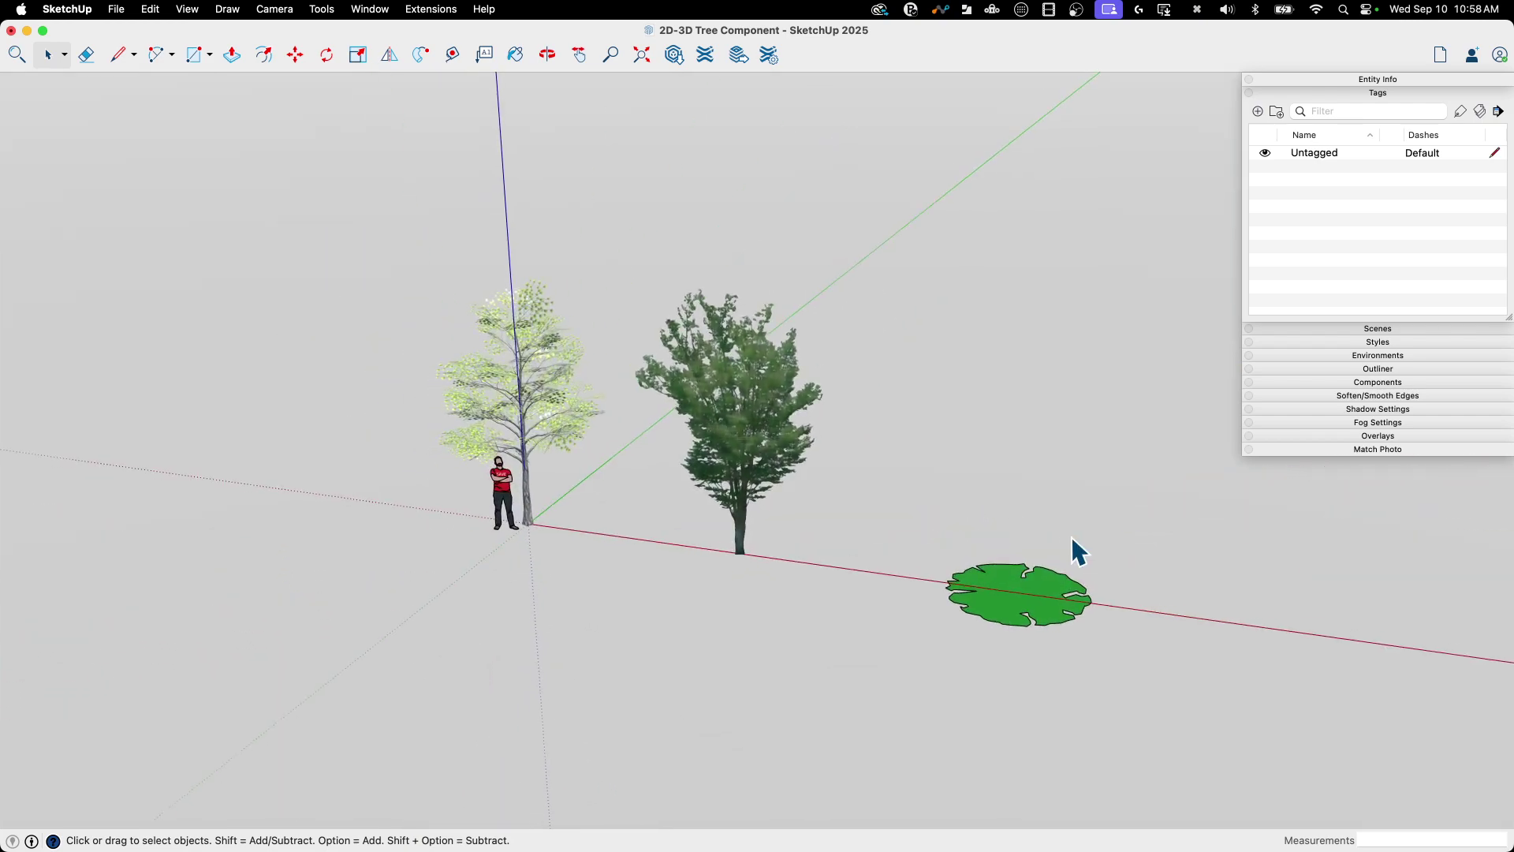
scroll(696, 414, up, 1)
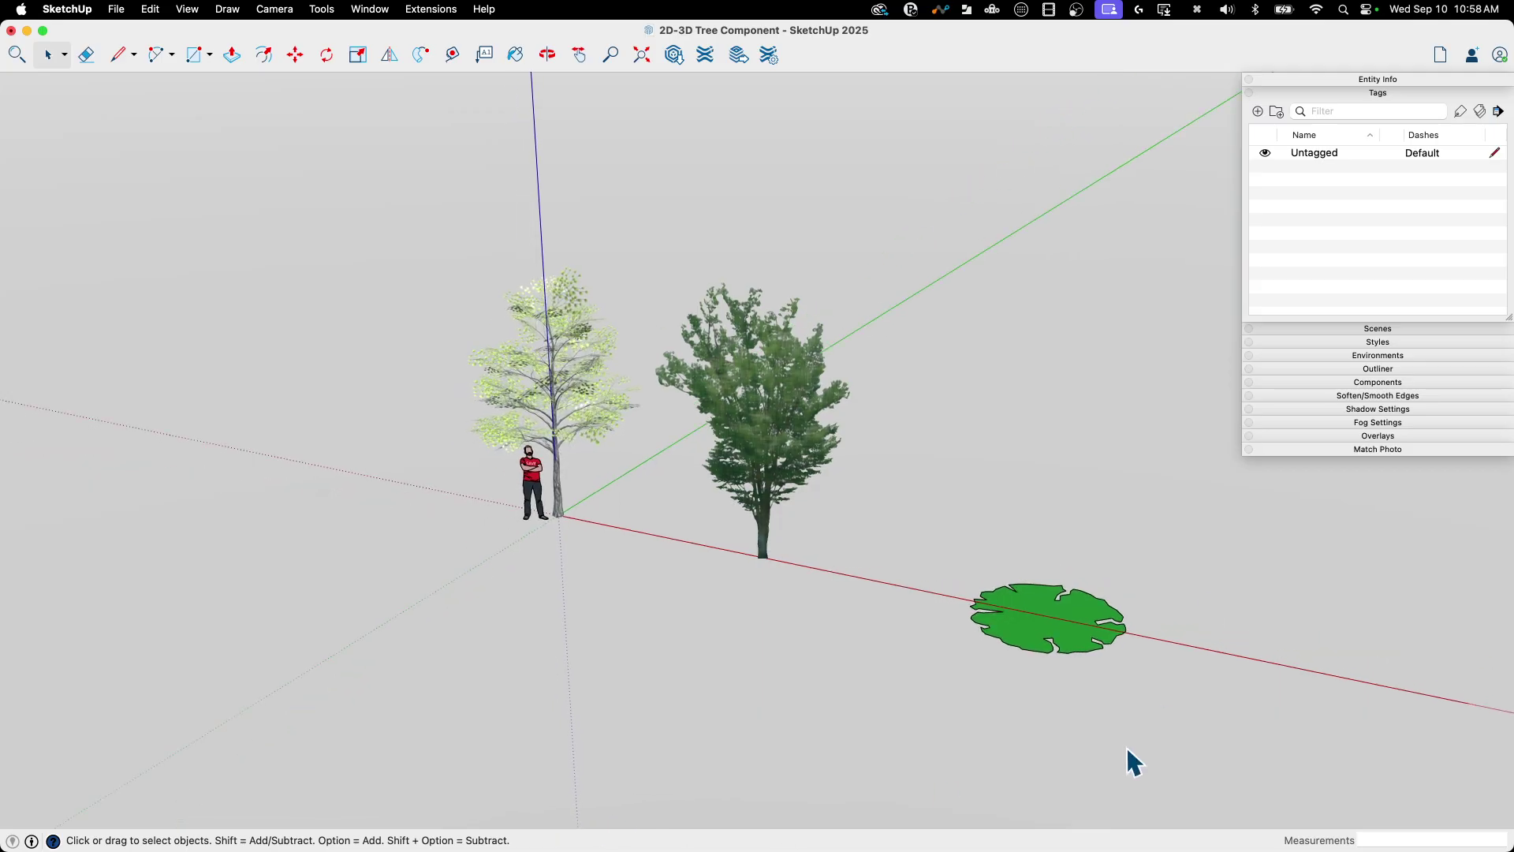
scroll(787, 448, up, 1)
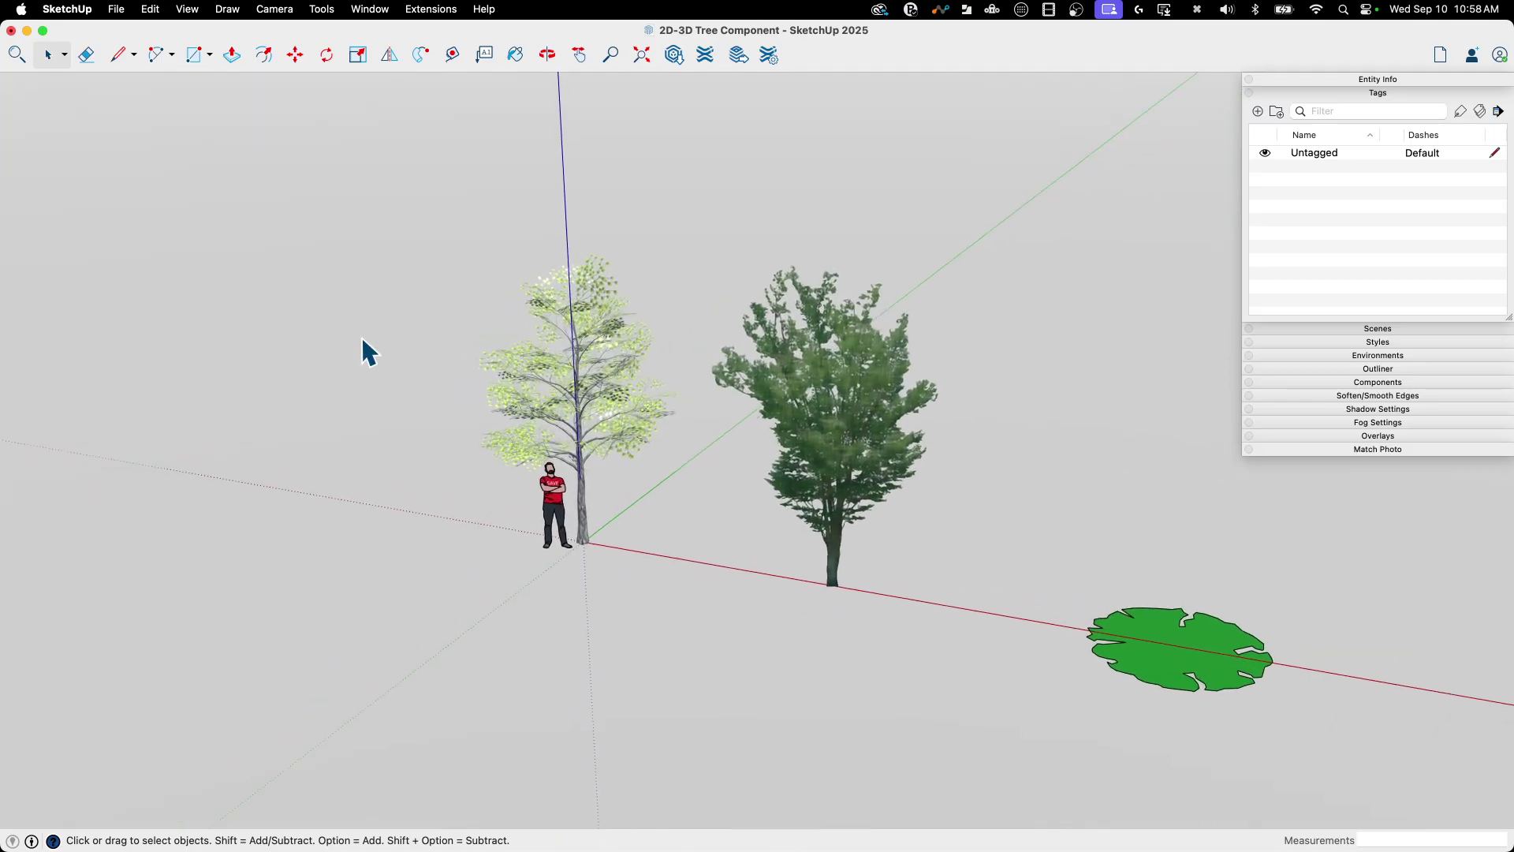
scroll(872, 381, up, 3)
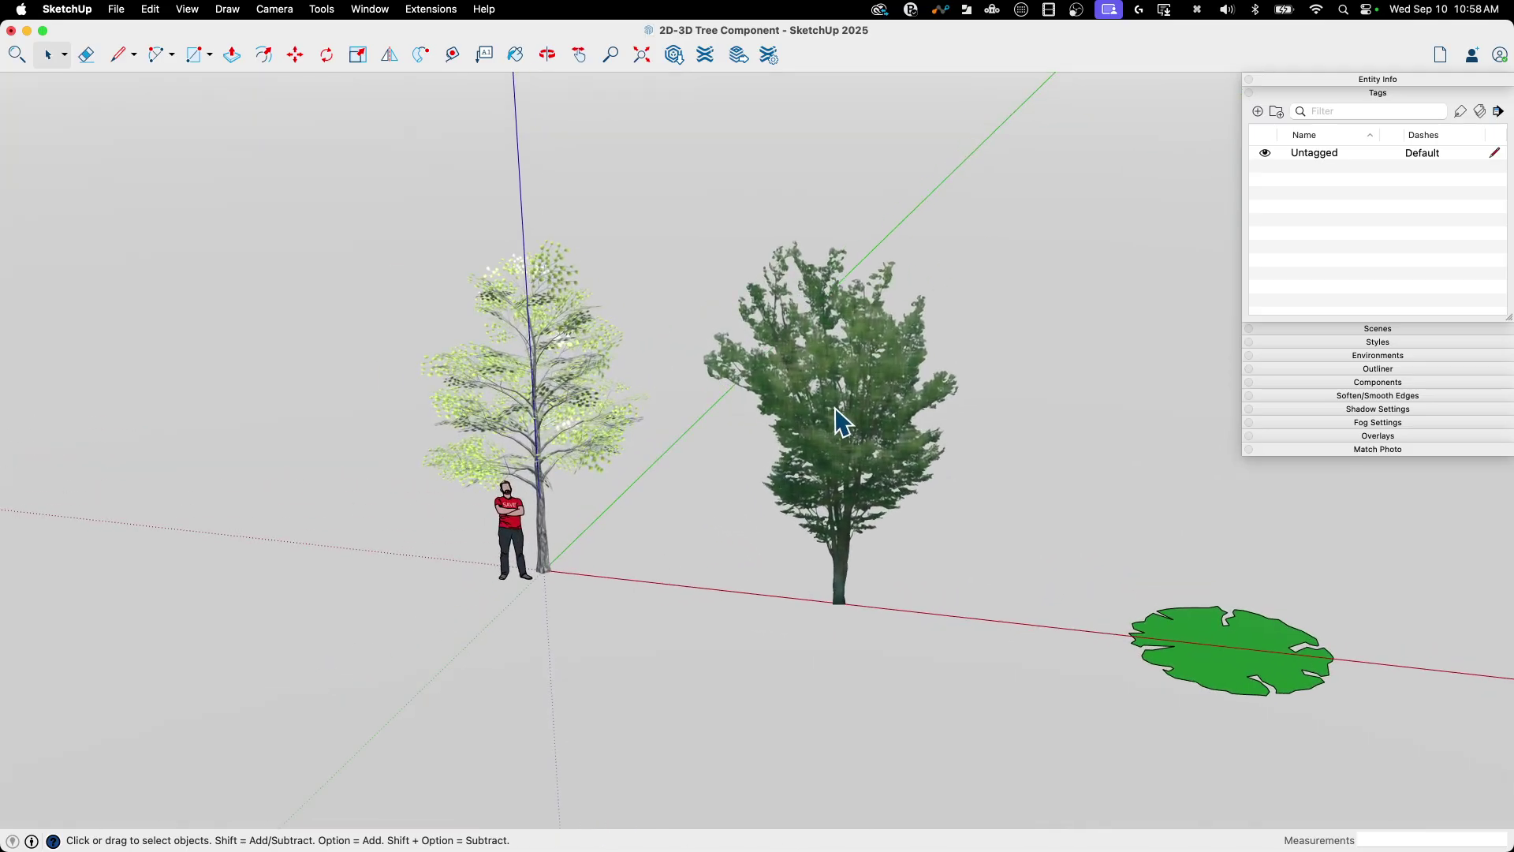
middle_drag(846, 419, 820, 457)
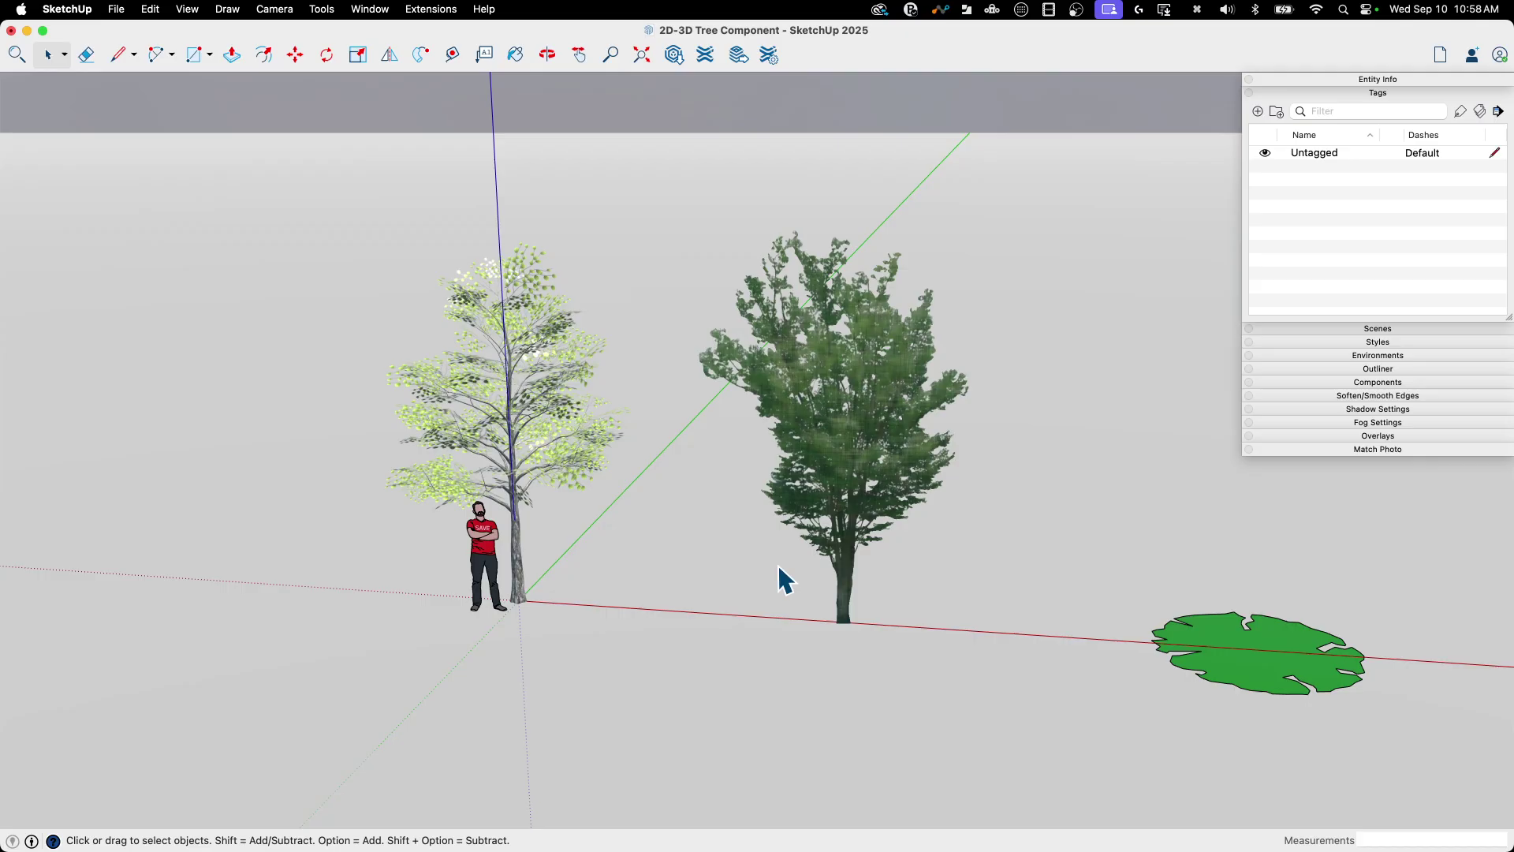
middle_drag(646, 540, 419, 303)
middle_drag(722, 359, 440, 379)
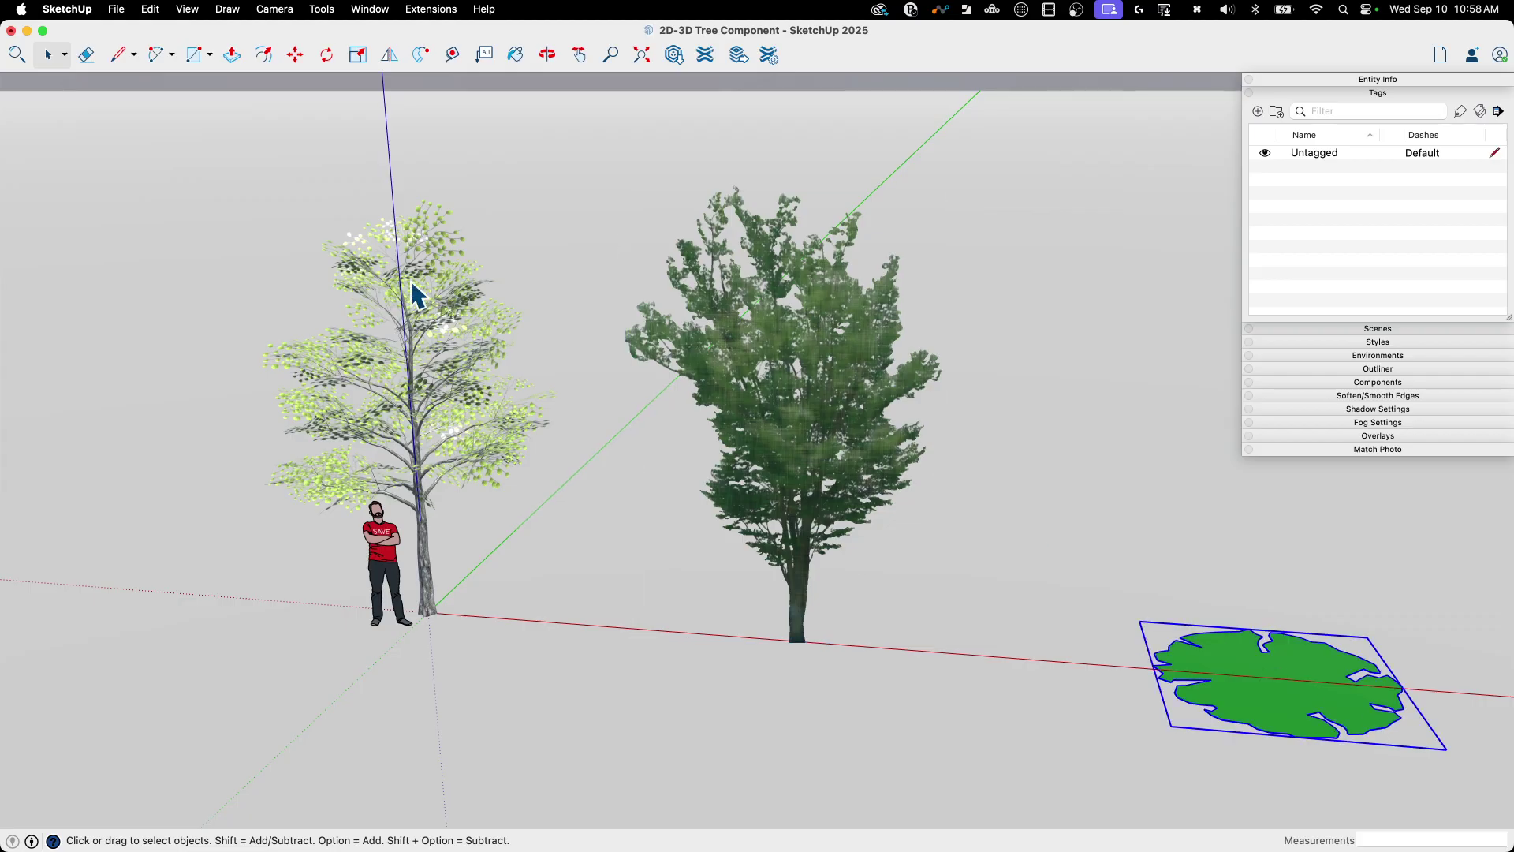
- Select the 3D tree component standing at the origin
click(401, 338)
middle_drag(401, 338, 404, 334)
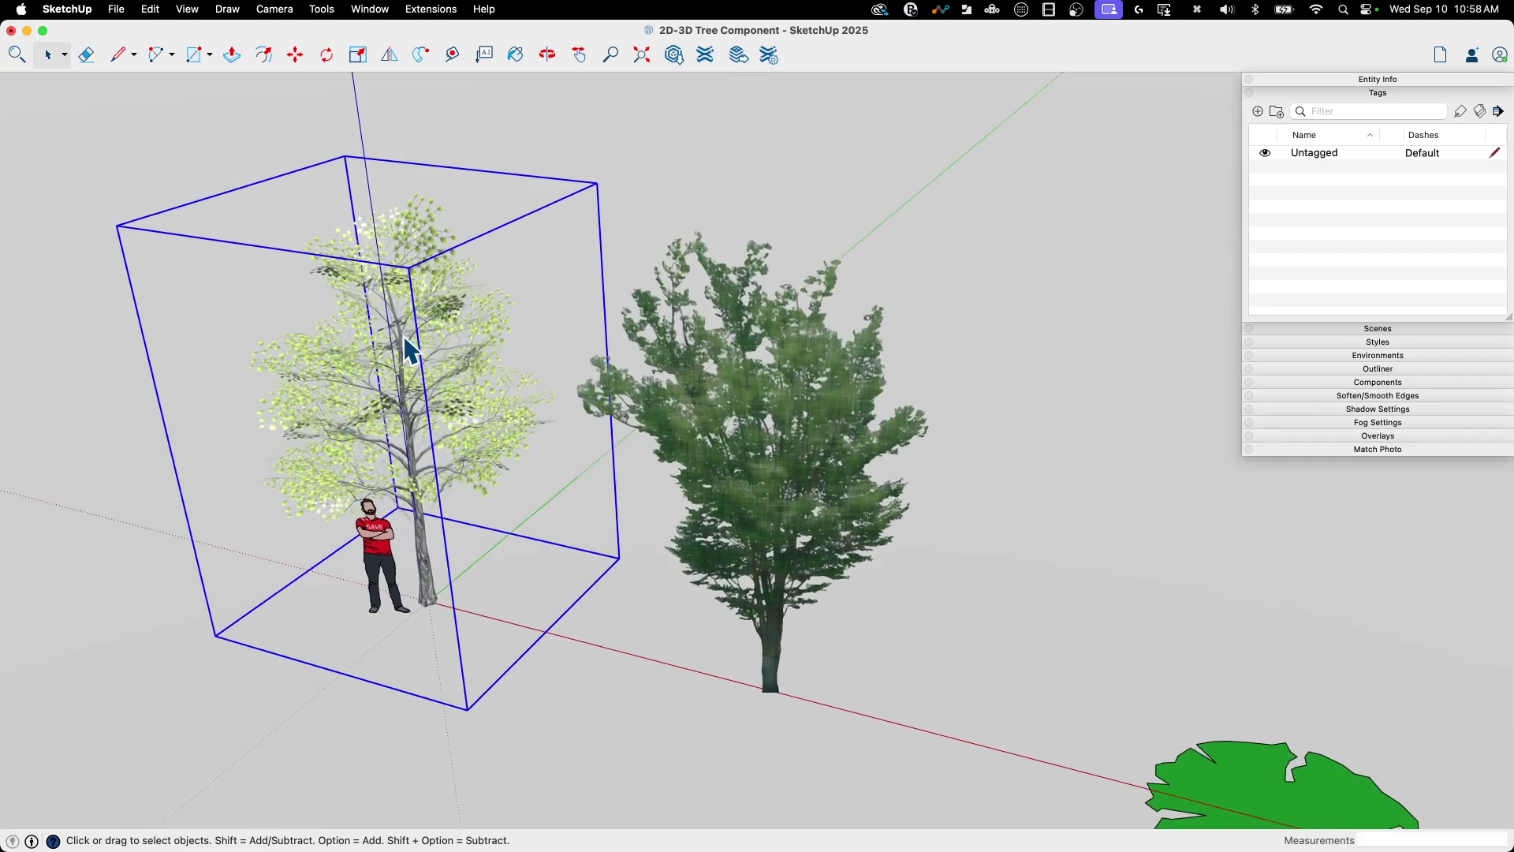
scroll(403, 353, down, 3)
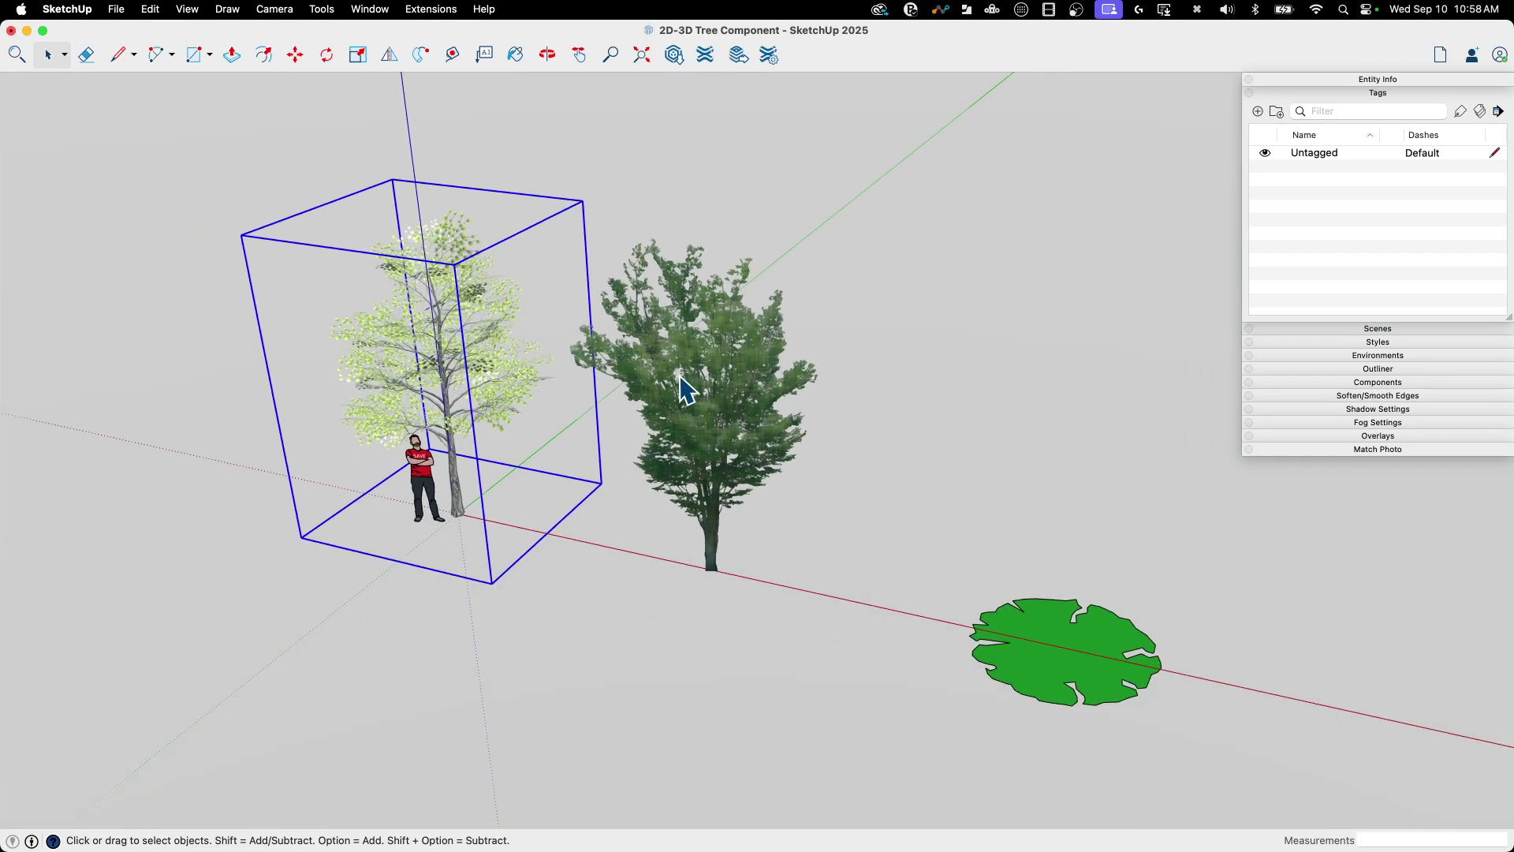
- Select the 2D tree, the flat green symbol and the 3D tree in turn to compare the three representations
click(680, 377)
click(1036, 655)
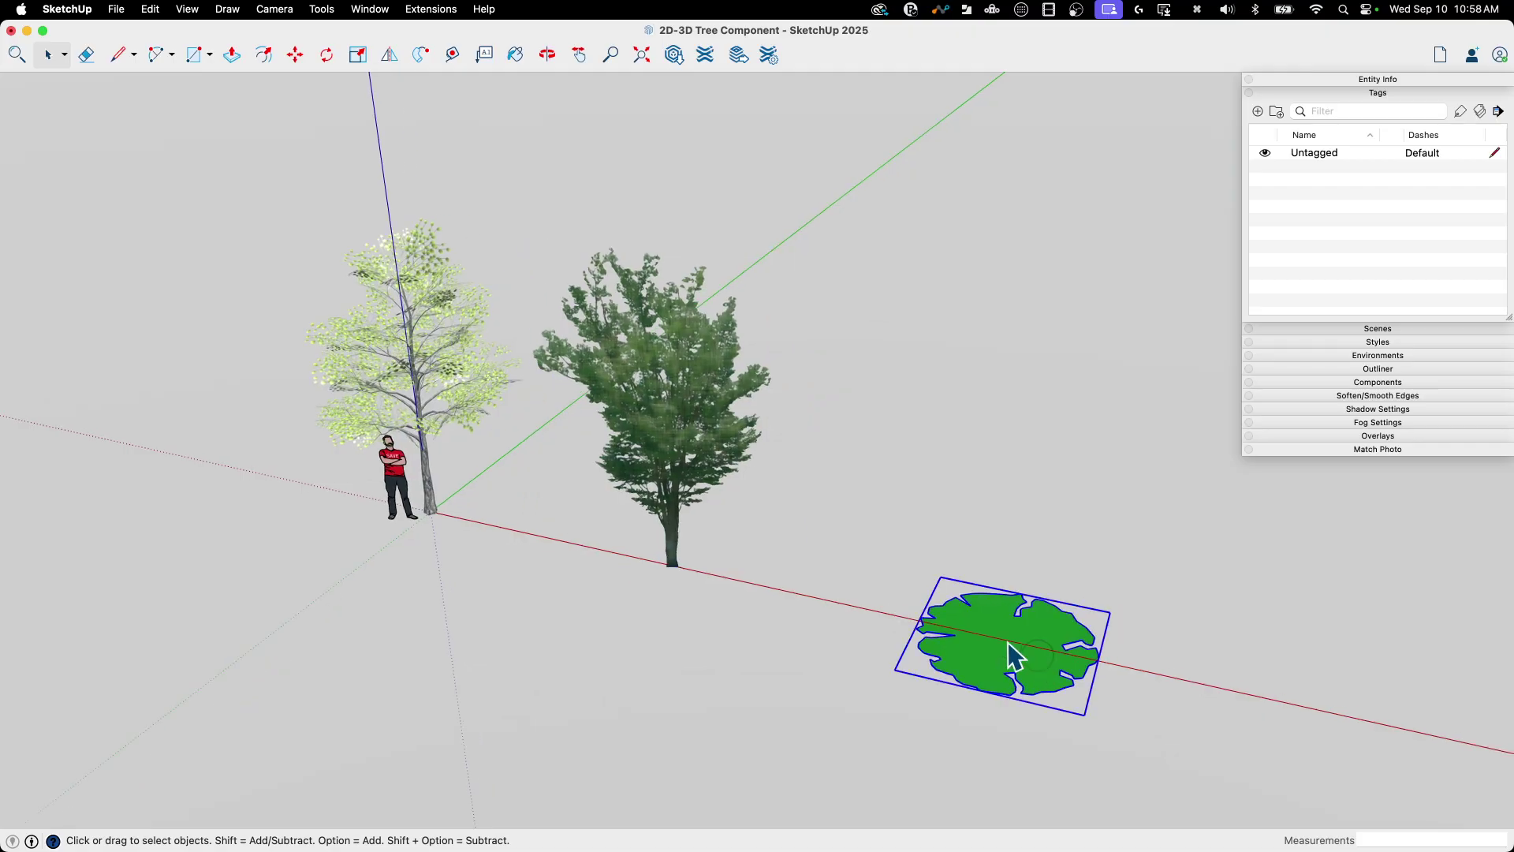
middle_drag(693, 399, 704, 345)
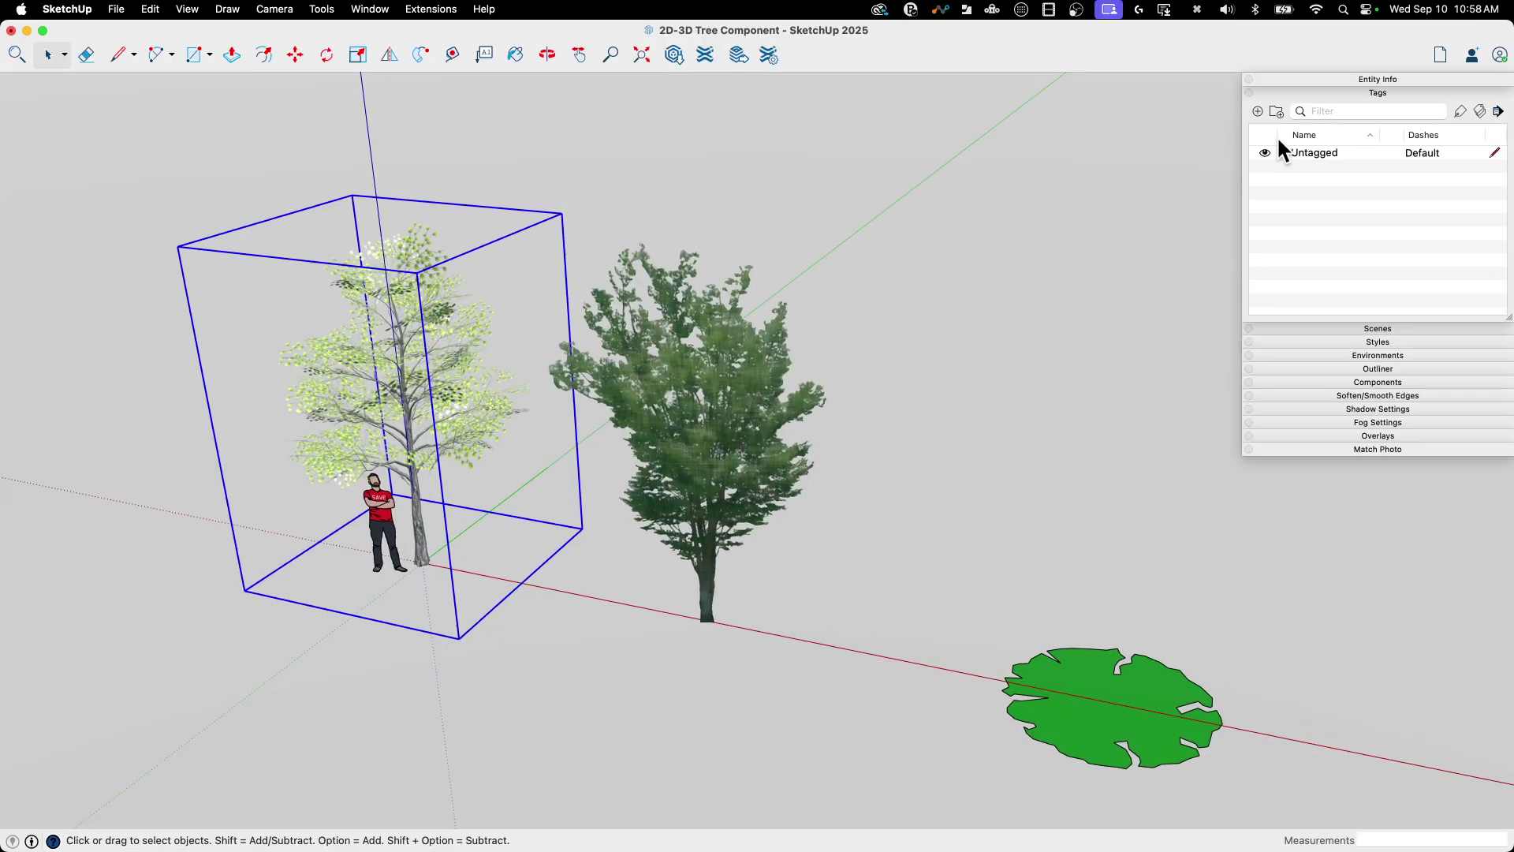
- Create three new tags named 3D, 2.5D and 2D
click(1257, 111)
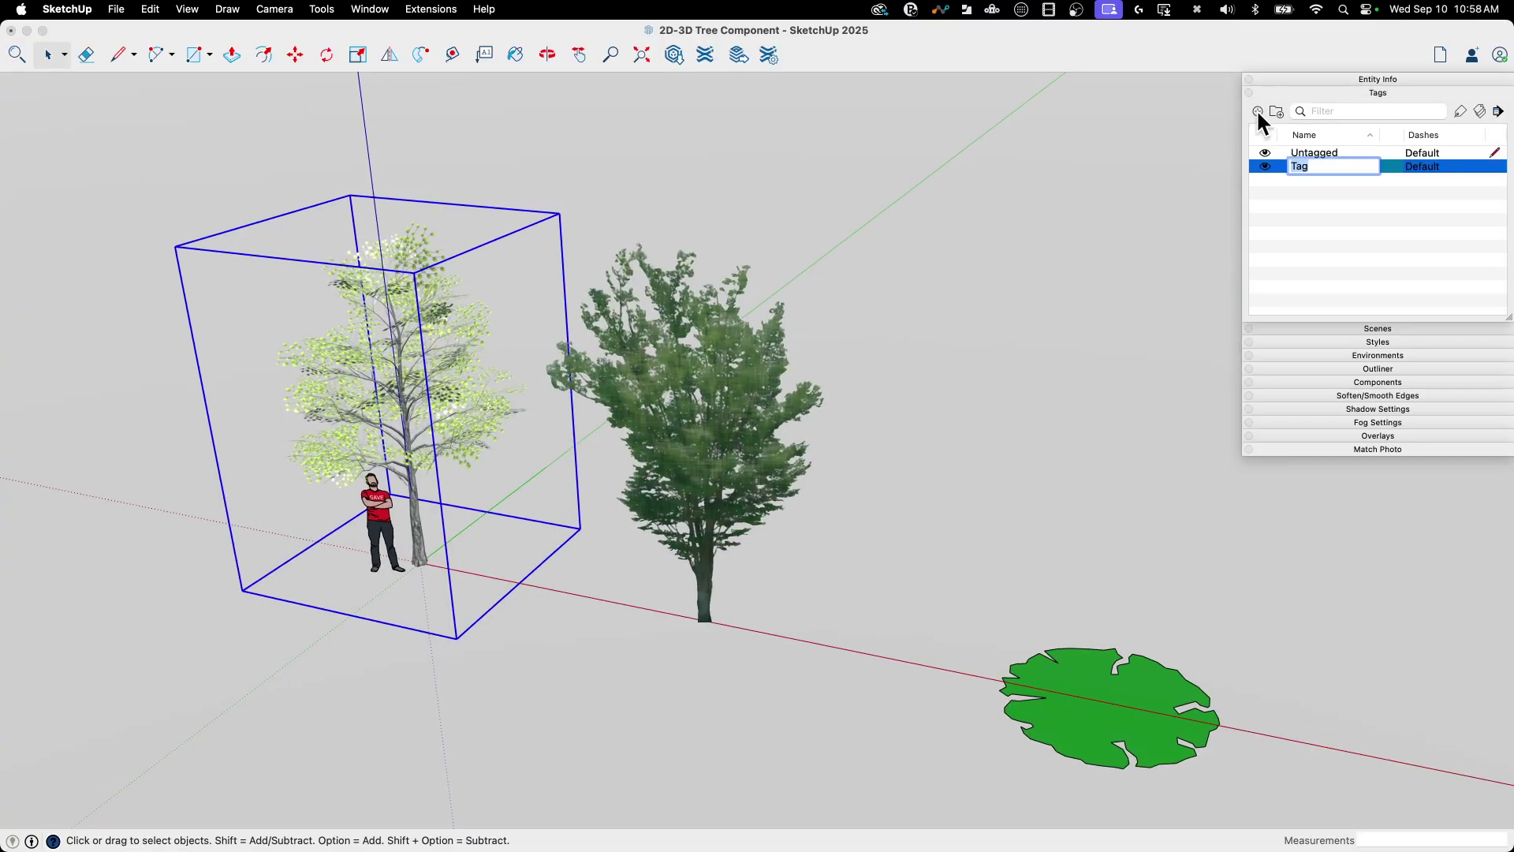
text(#)
text(D)
key(Return)
click(1257, 110)
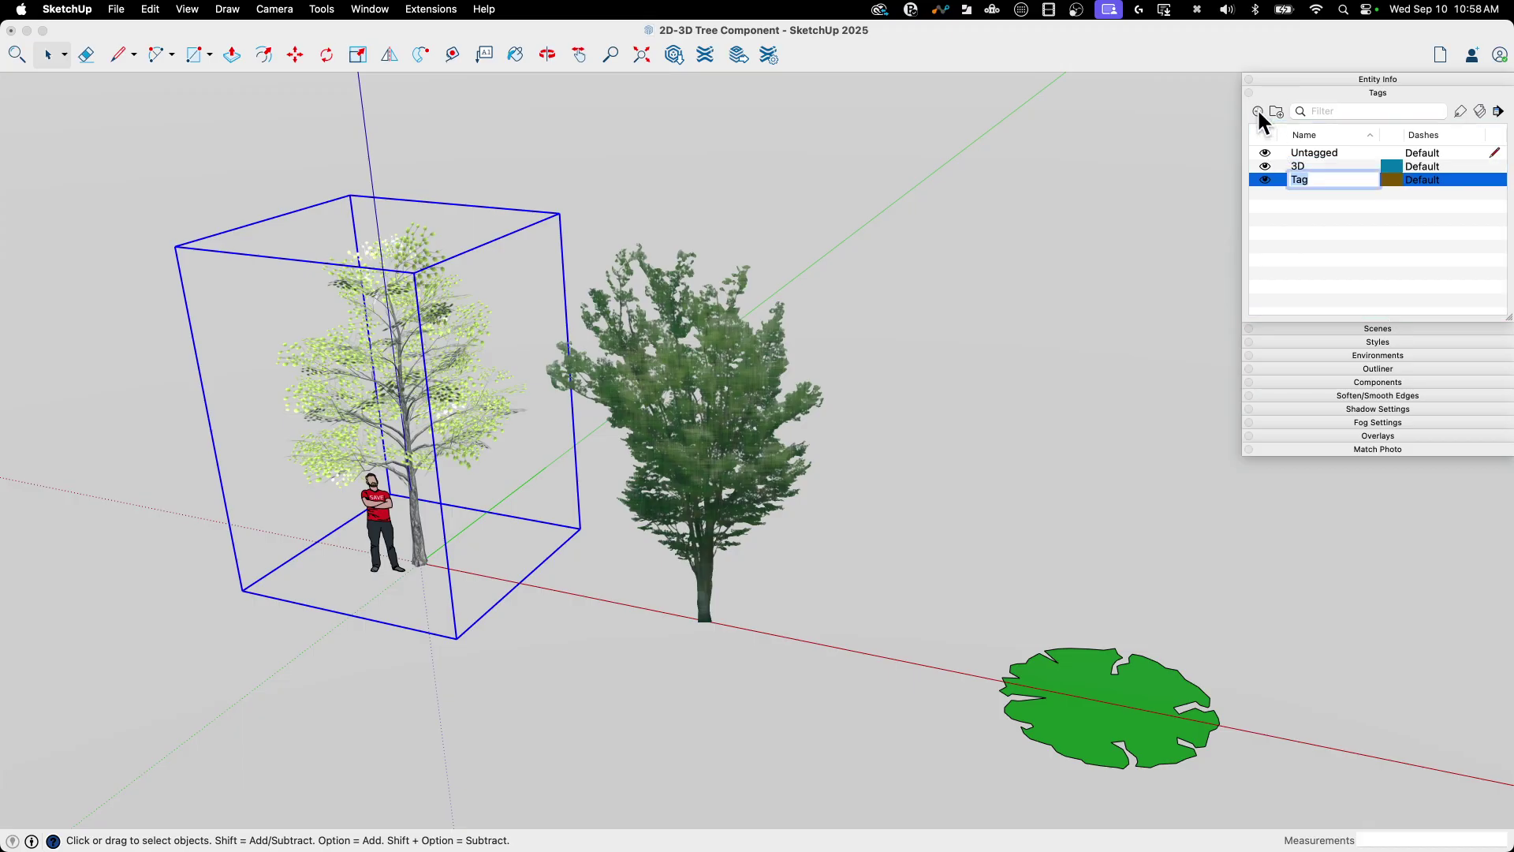
text(2.5D)
key(Return)
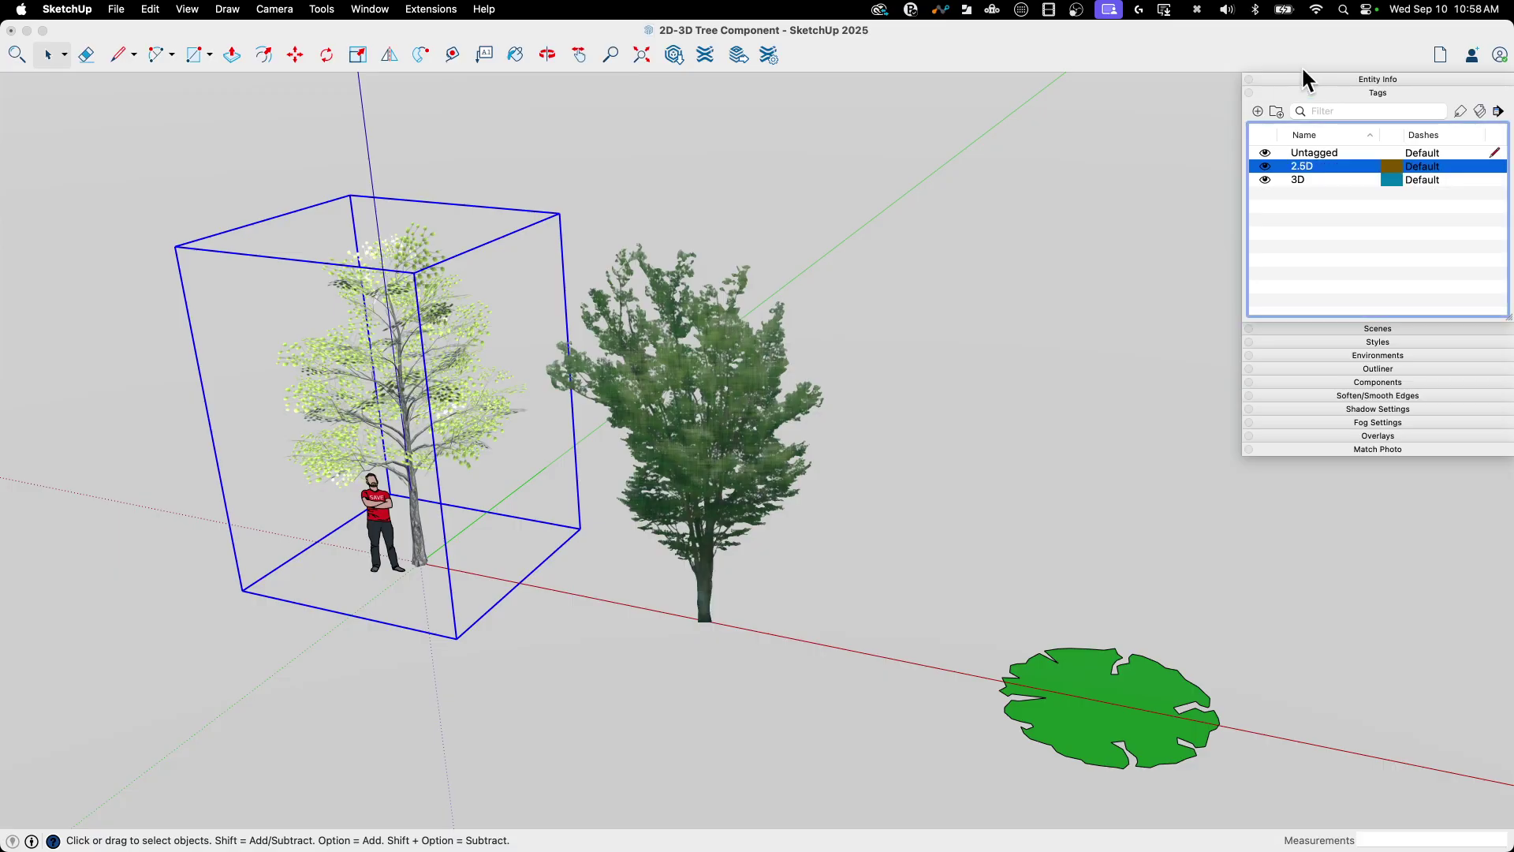
click(1257, 110)
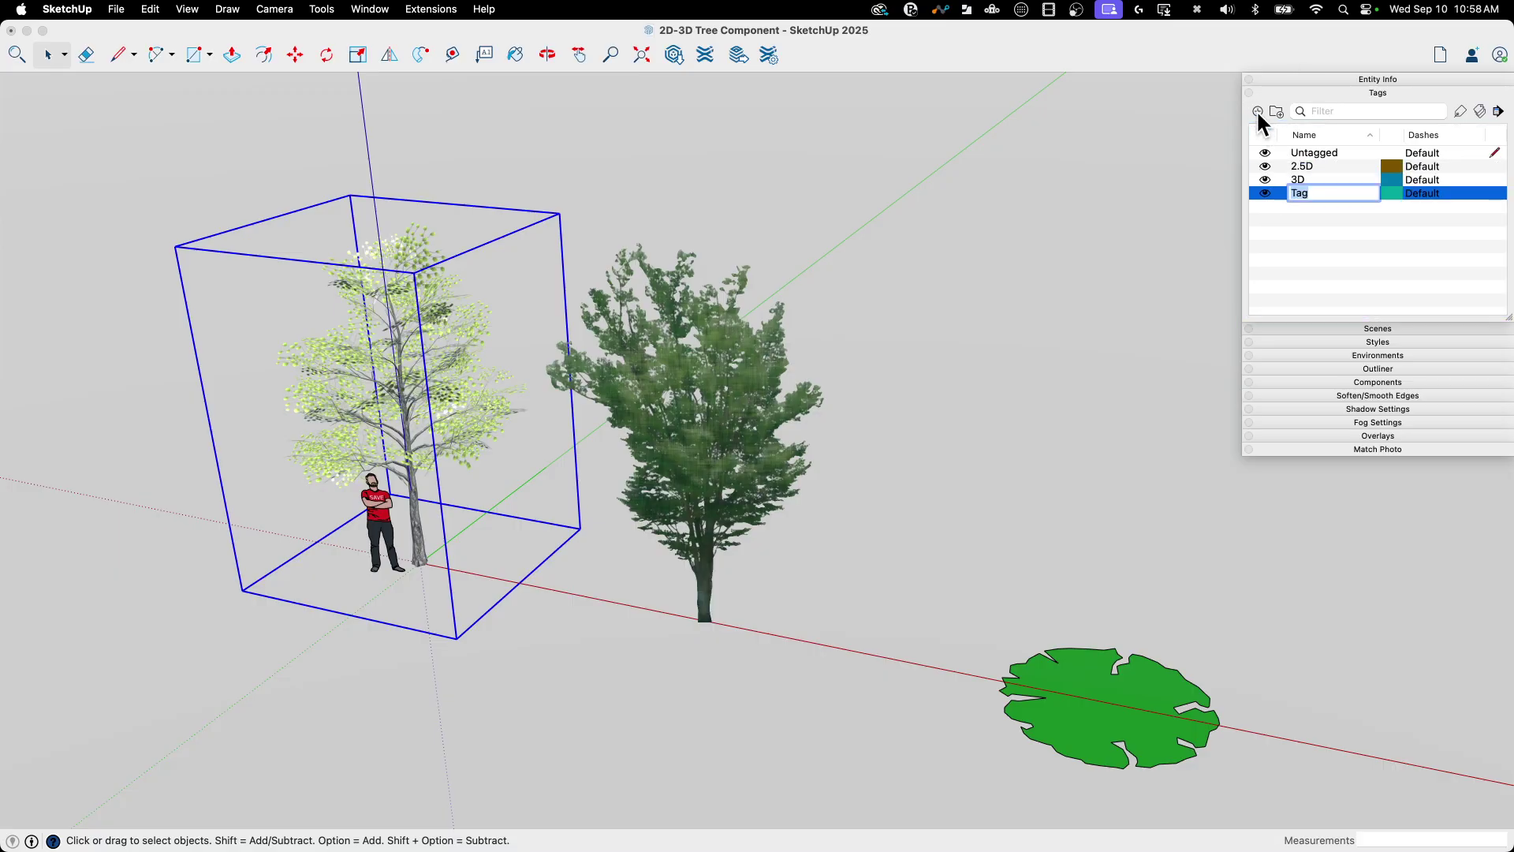
text(2D)
key(Return)
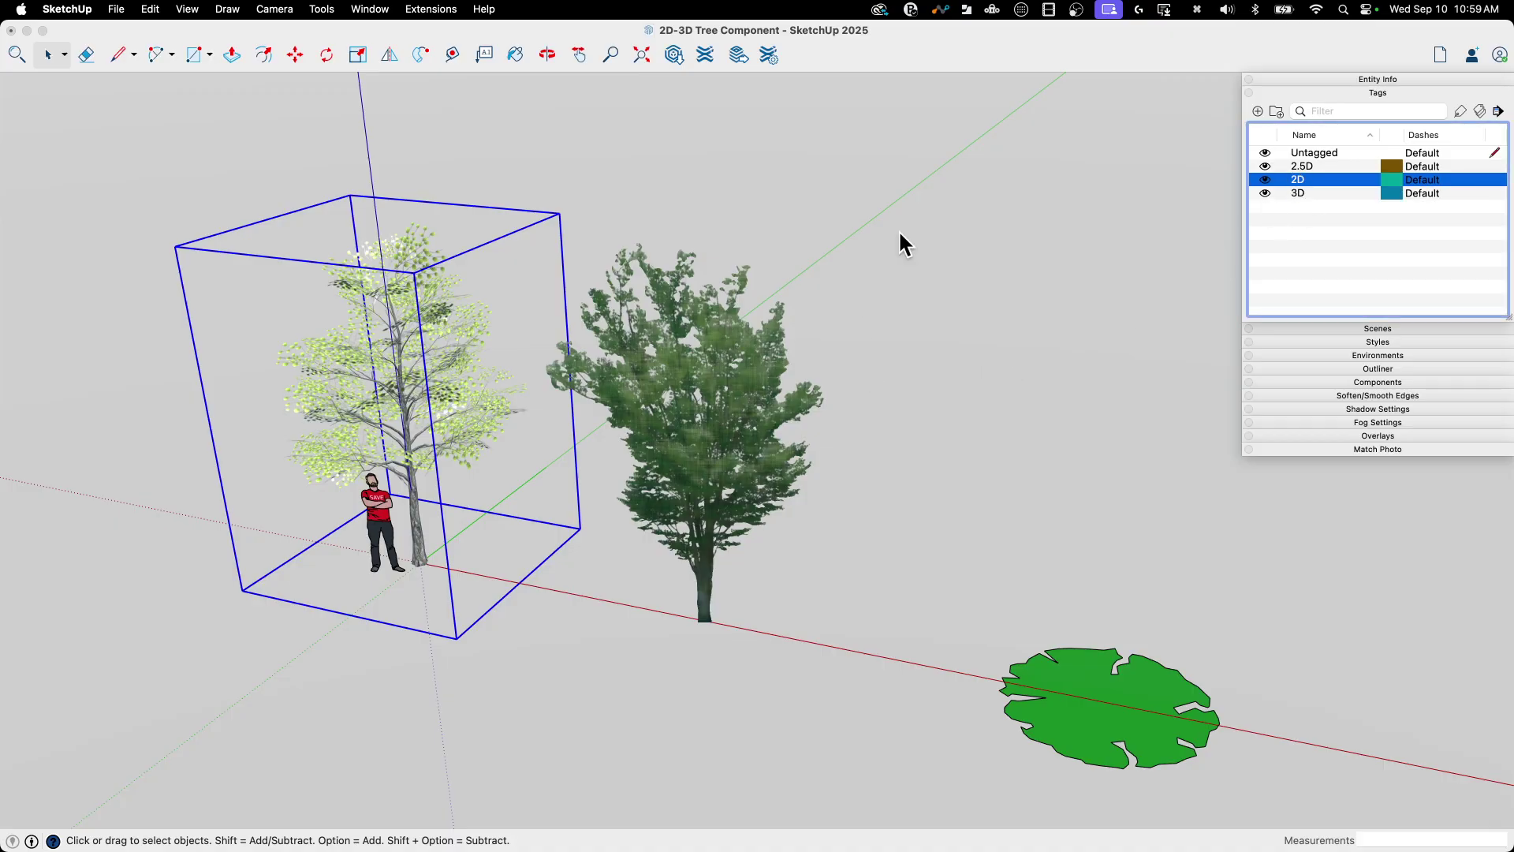
- Show the entity information of the 3D tree and check which tags are available for it
click(1376, 78)
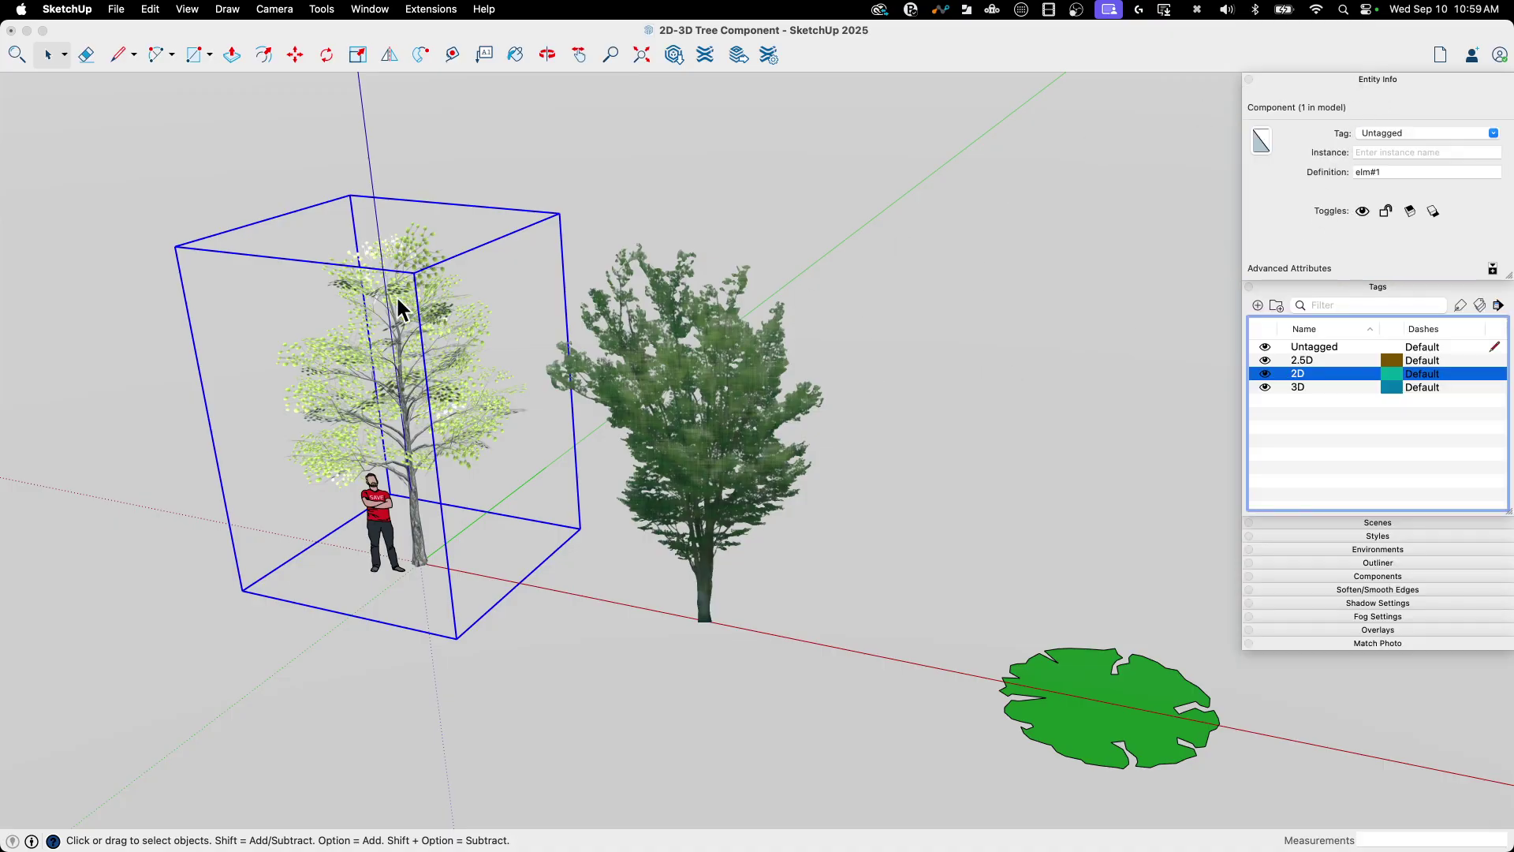
click(379, 345)
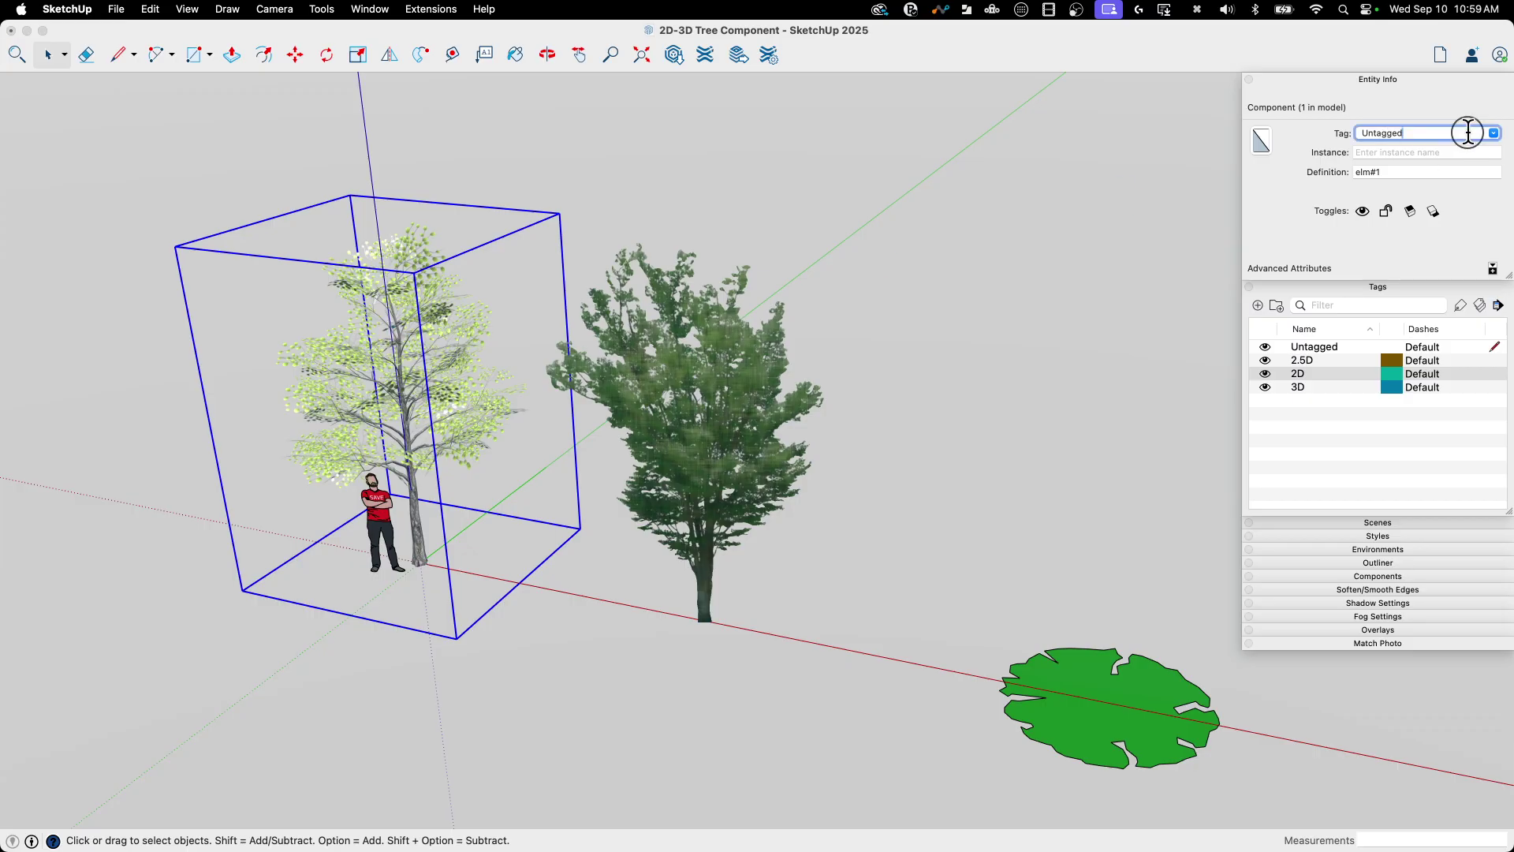
click(1493, 133)
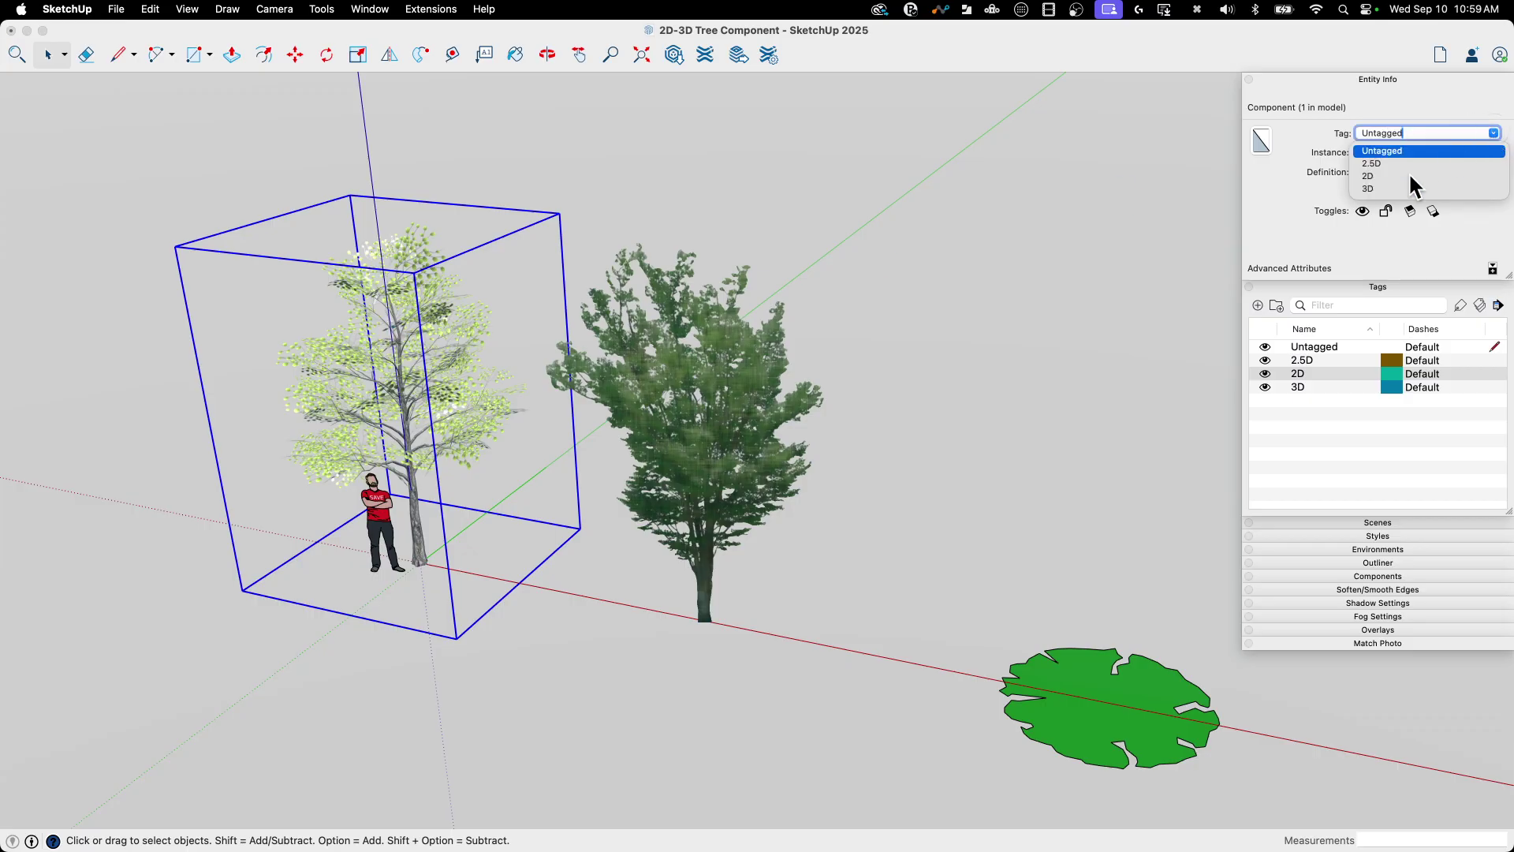
click(1205, 158)
scroll(717, 406, down, 3)
middle_drag(587, 276, 781, 324)
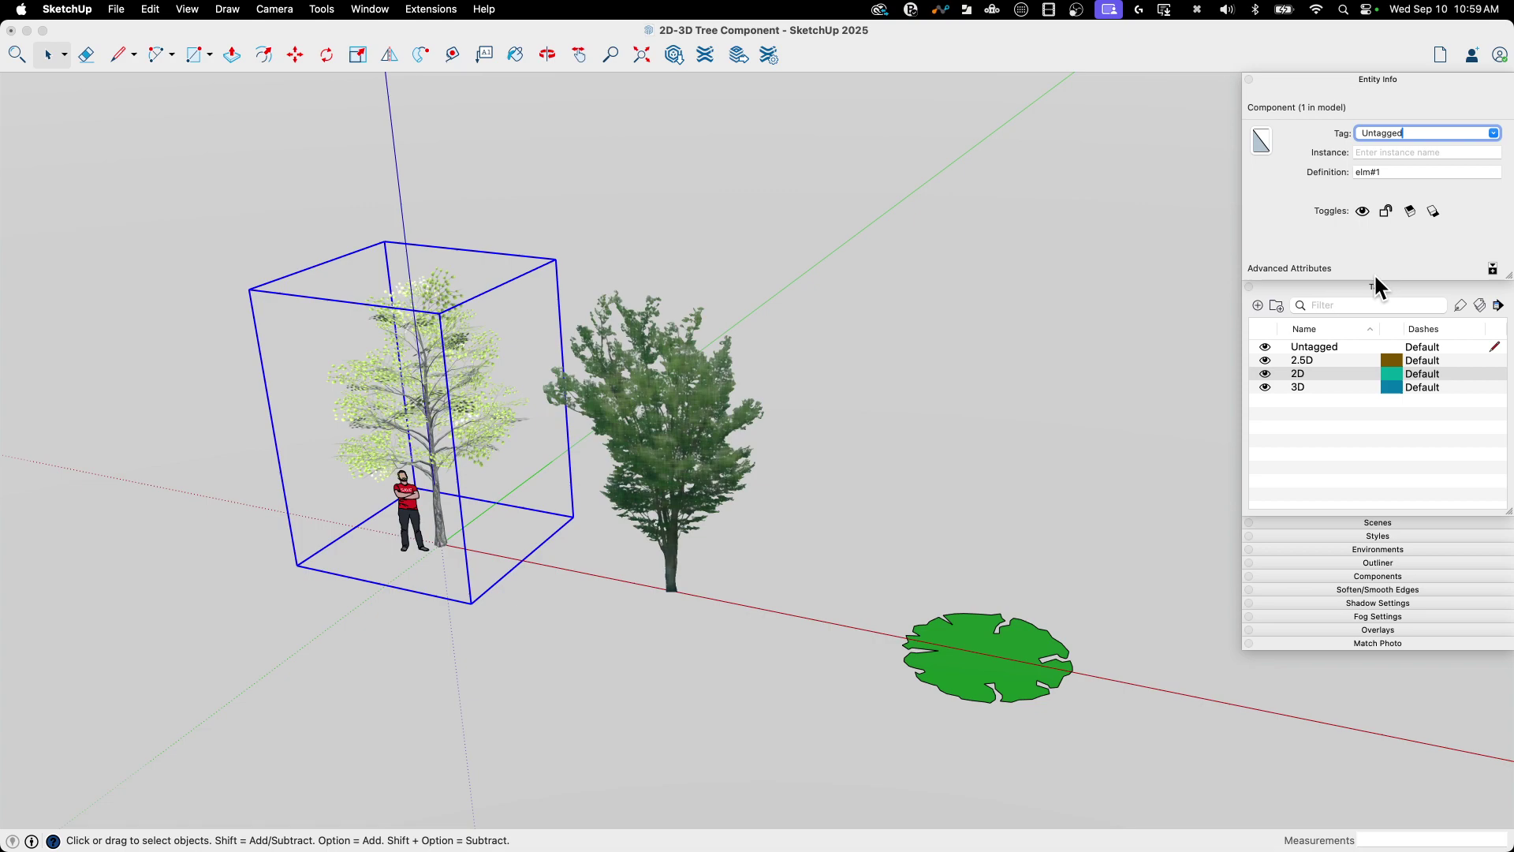
- Turn off the visibility of the 2.5D, 2D and 3D tags
click(1282, 344)
click(1264, 361)
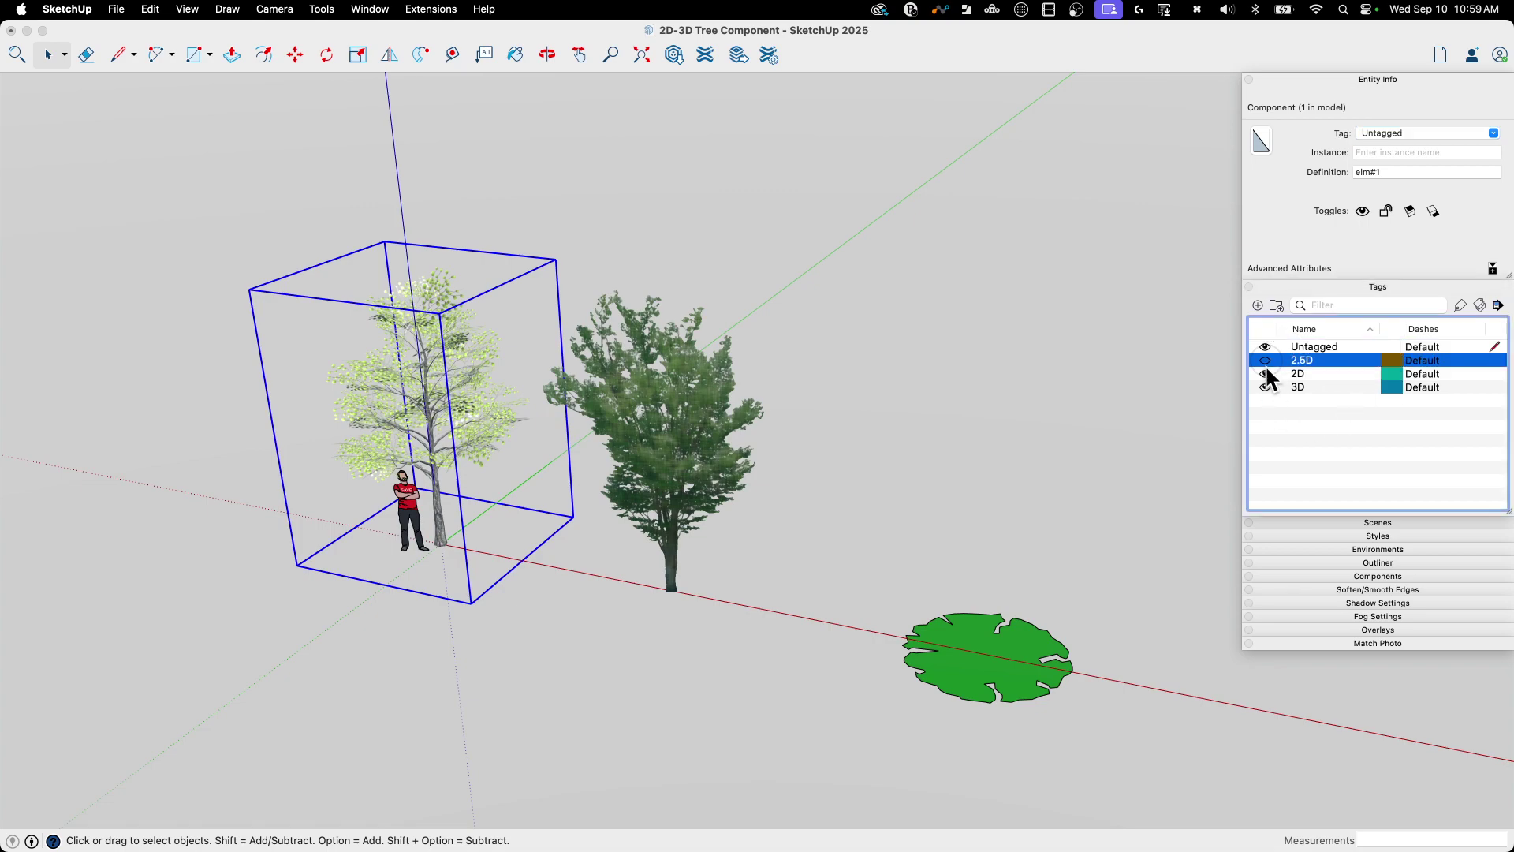
click(1266, 373)
click(1264, 387)
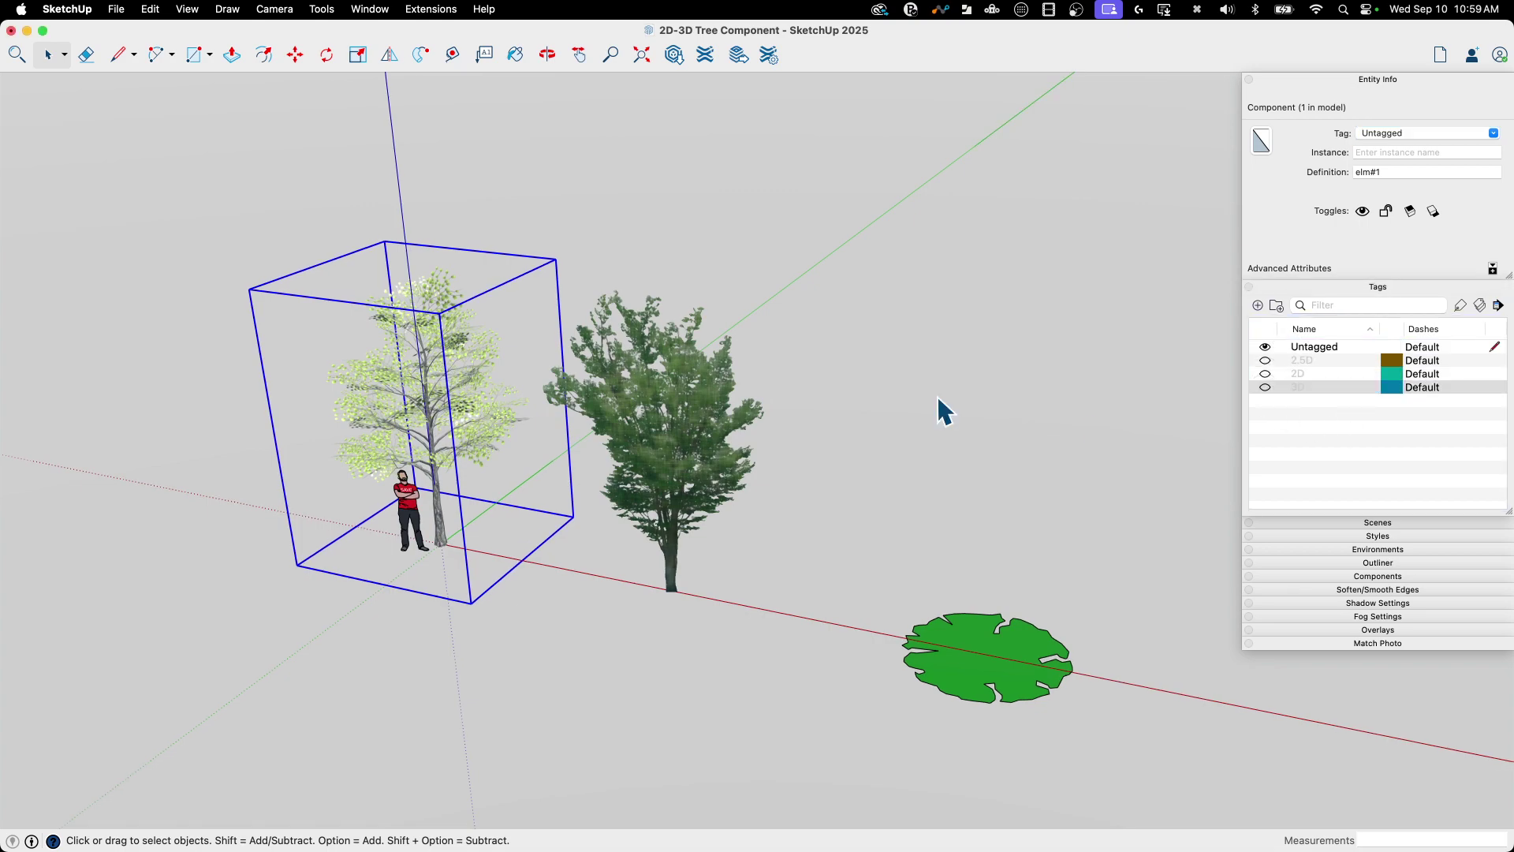
- Assign the 3D tag to the selected 3D tree at the origin
scroll(351, 347, up, 1)
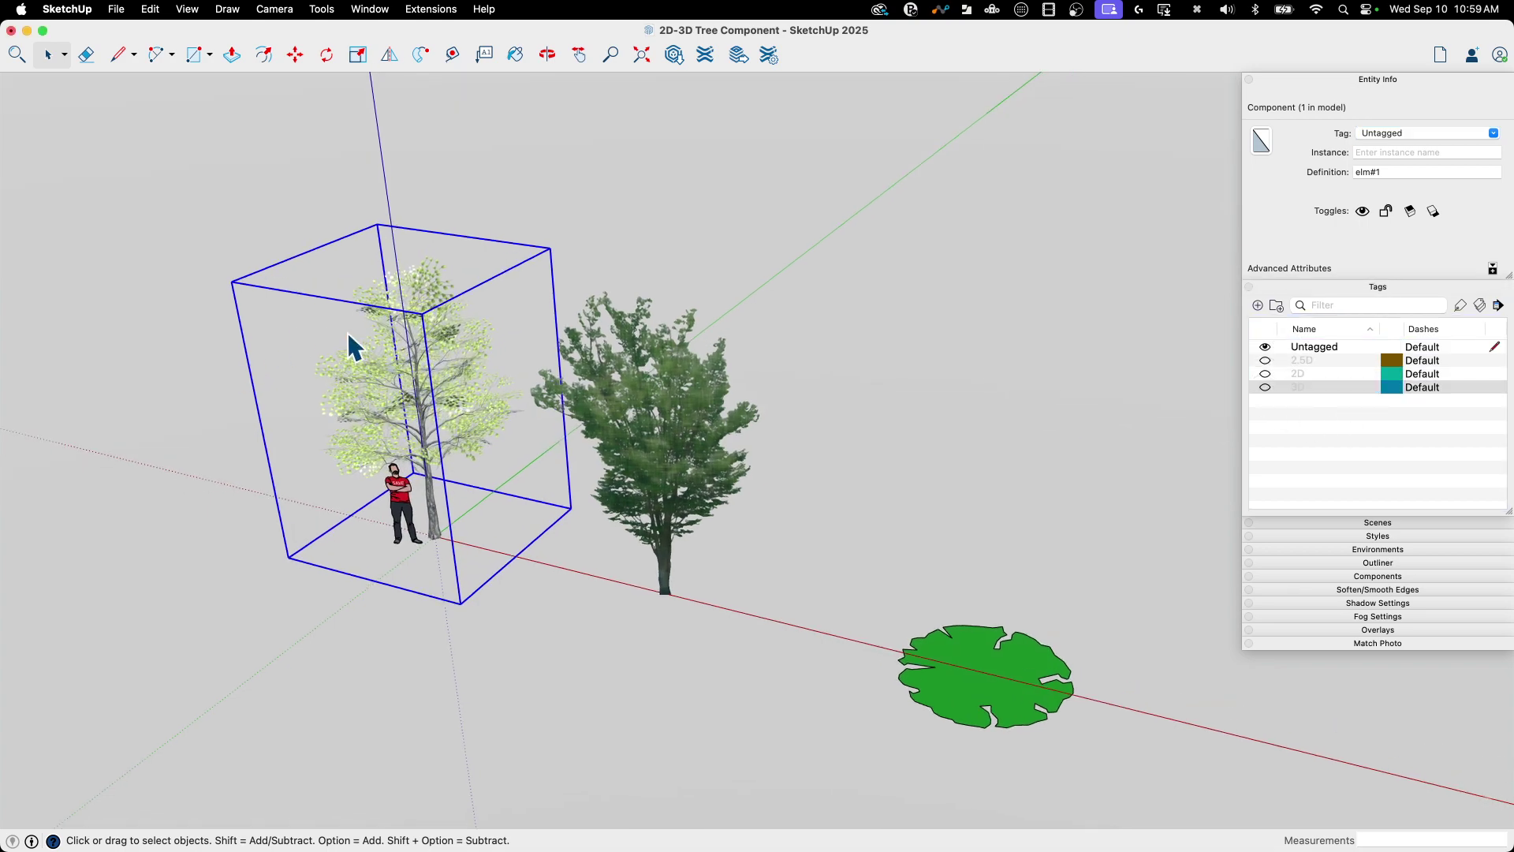
click(1493, 134)
click(1369, 190)
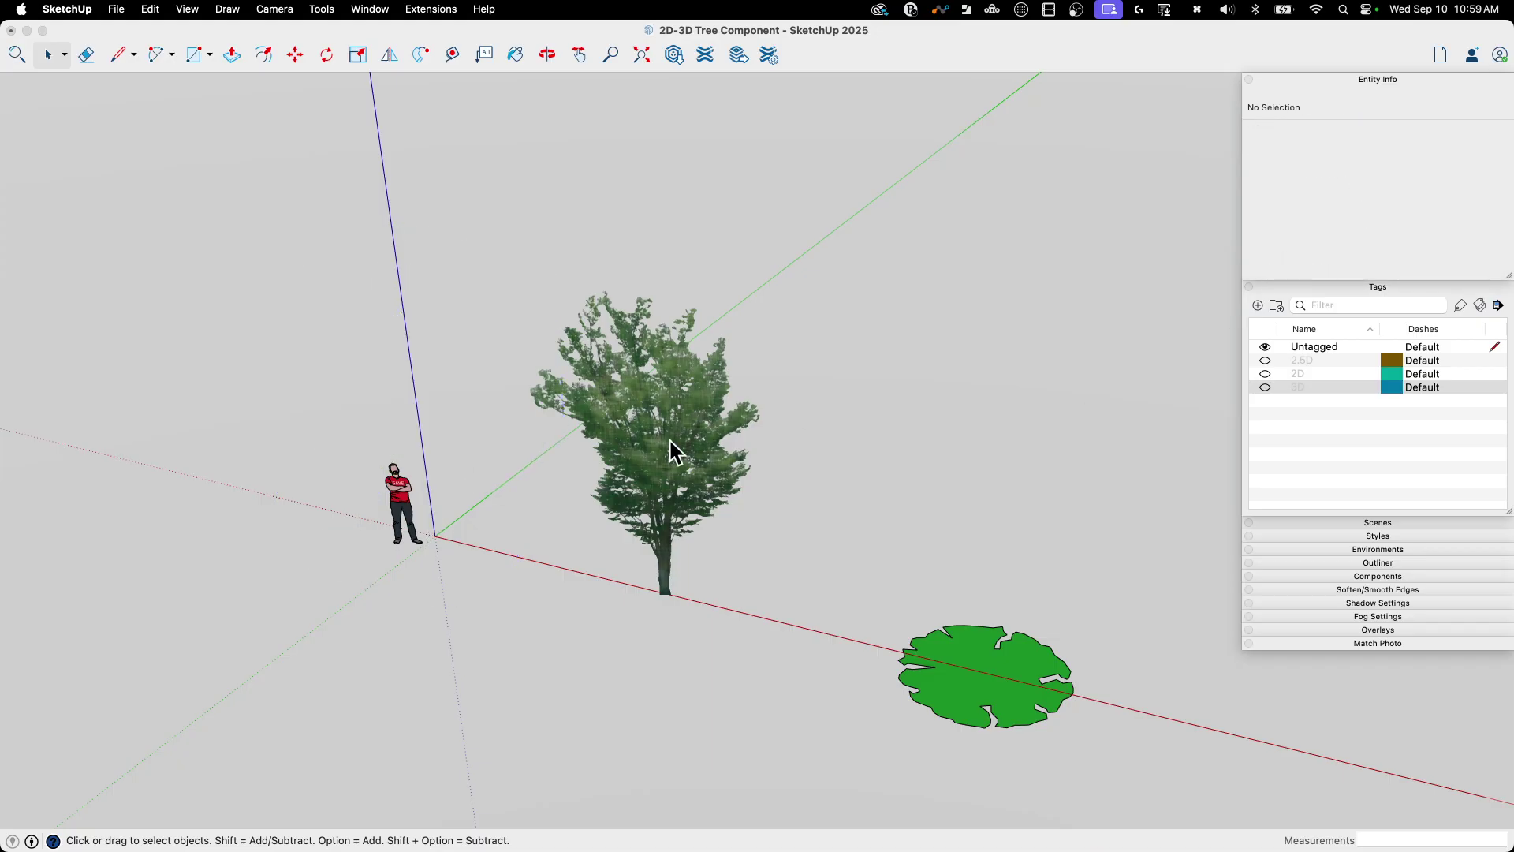
- Assign the 2.5D tag to the upright flat watercolor tree
click(704, 444)
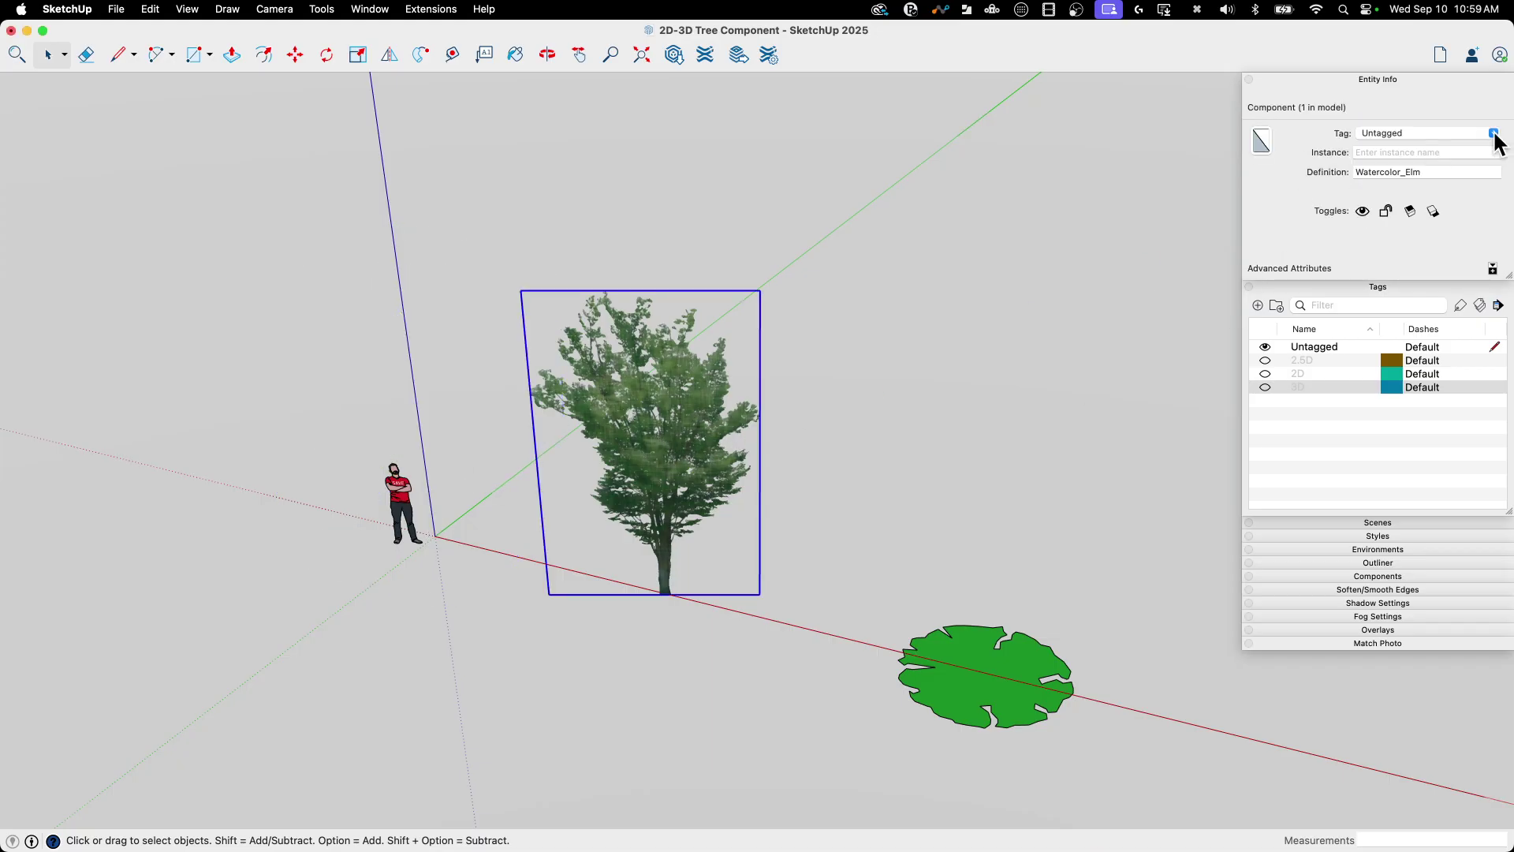
click(1492, 134)
click(1385, 163)
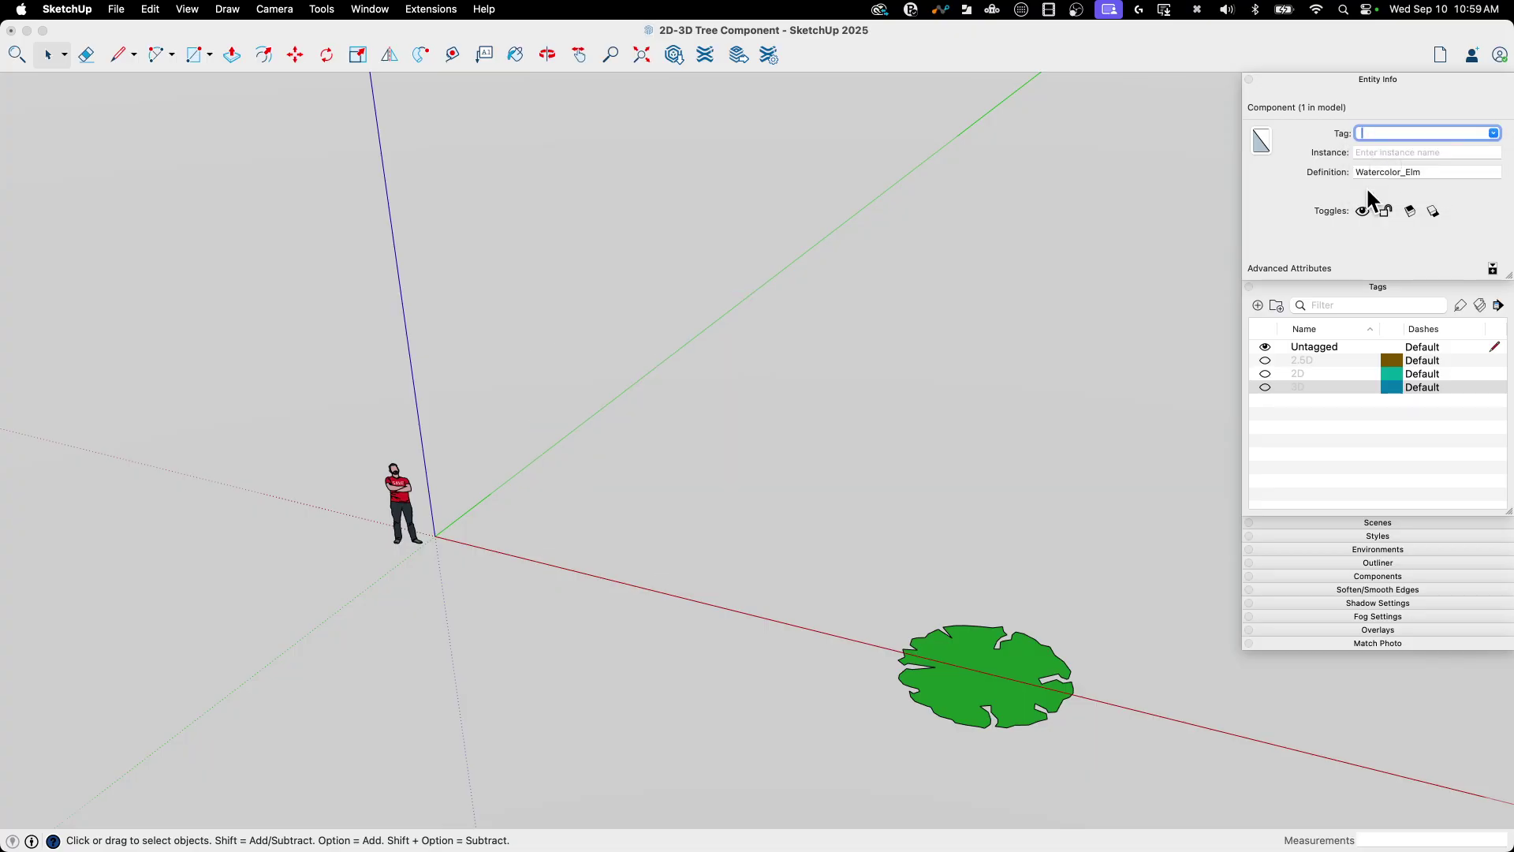
- Assign the 2D tag to the flat green tree symbol
click(1023, 680)
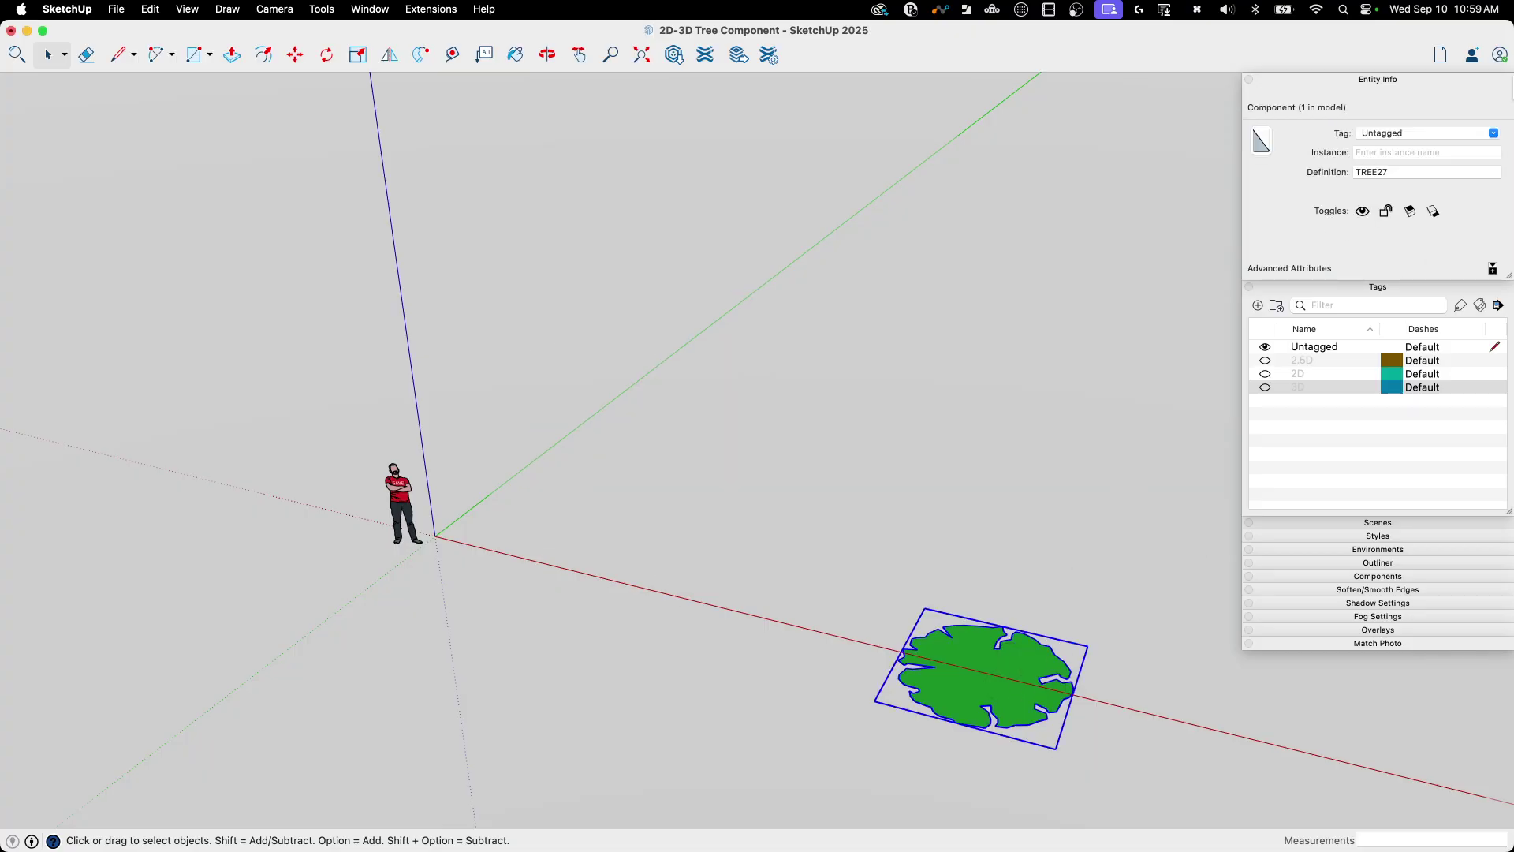
click(1493, 134)
click(1366, 189)
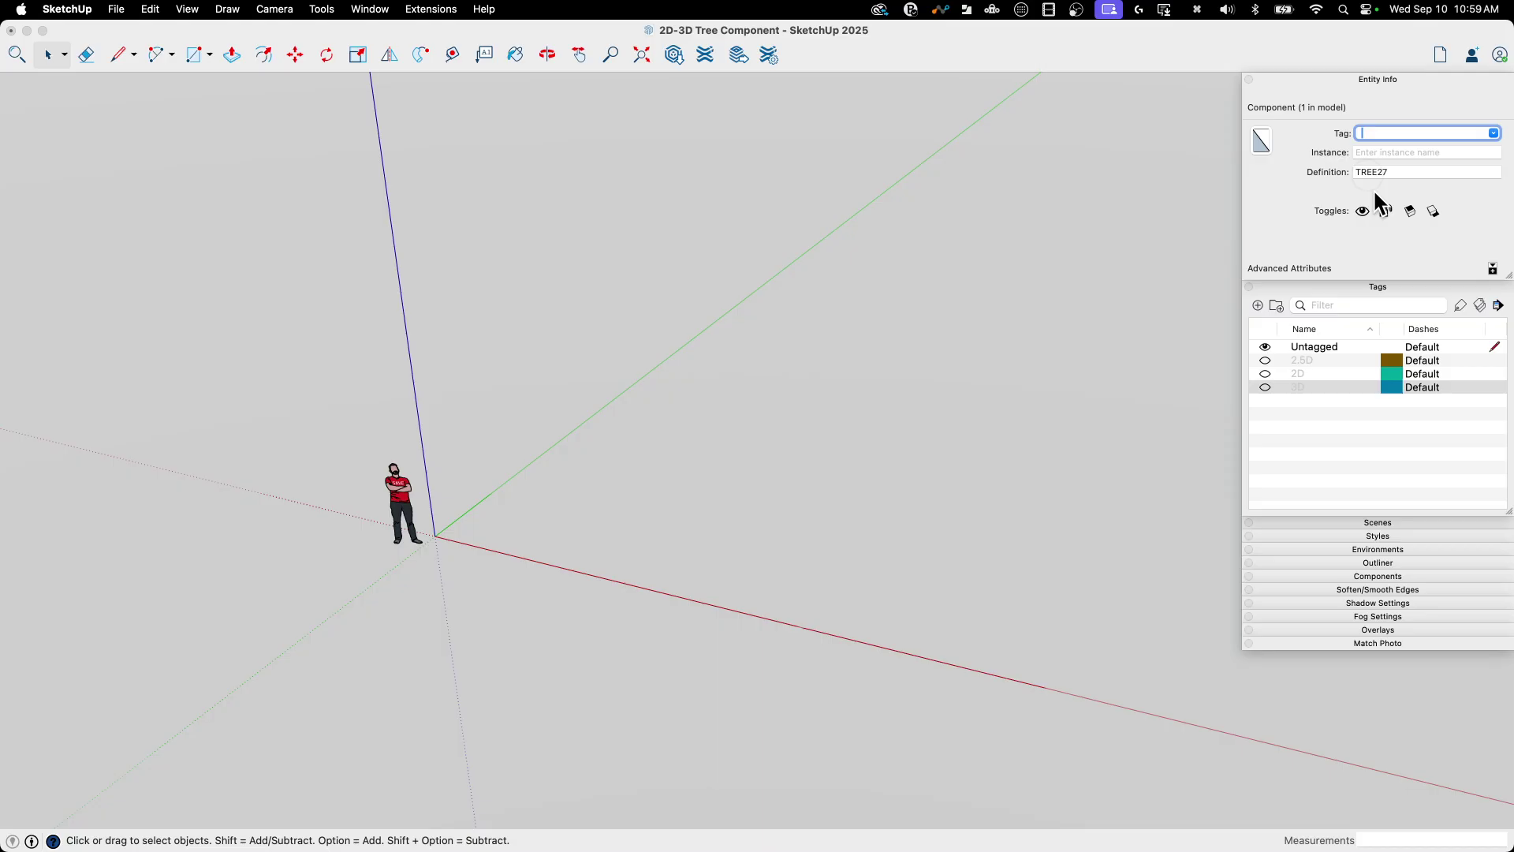
- Turn the visibility of the 3D, 2D and 2.5D tags back on
click(1265, 387)
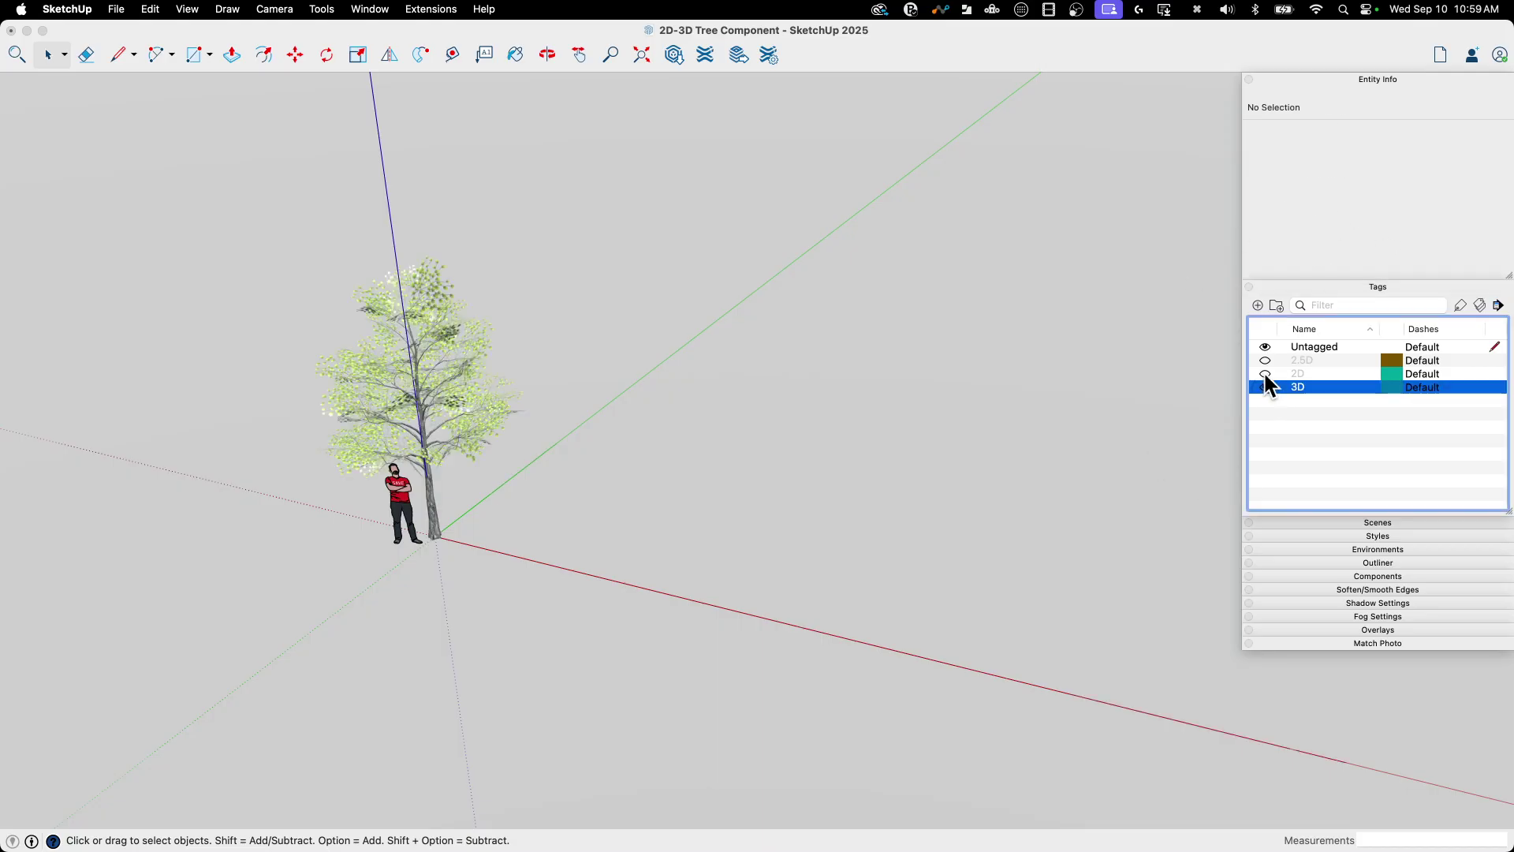
click(1265, 374)
click(1265, 360)
scroll(675, 508, up, 4)
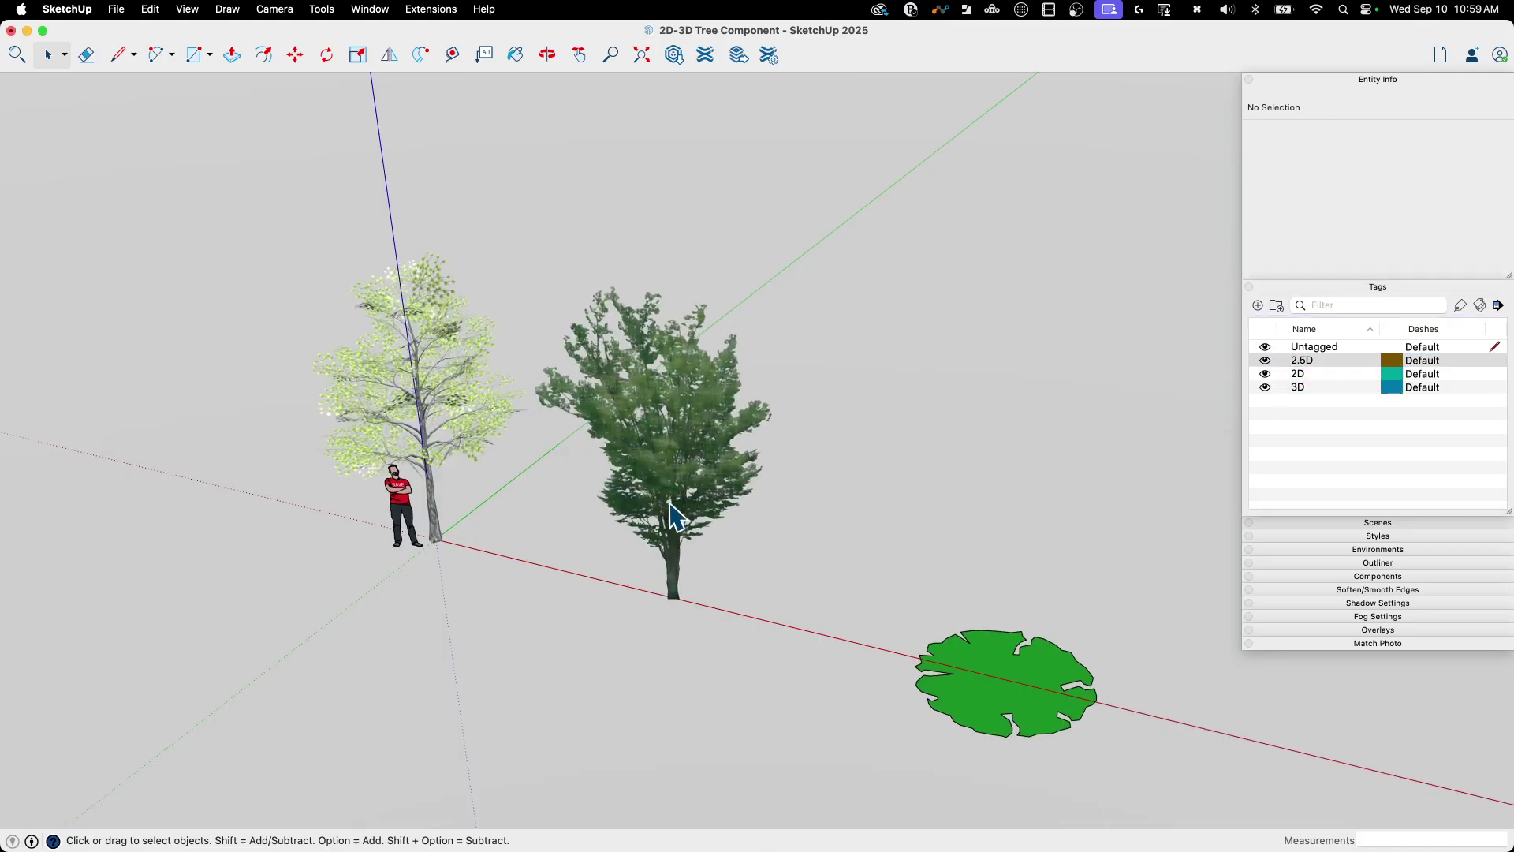
- Move the watercolor tree by the base of its trunk onto the origin, inside the 3D tree's trunk
click(764, 461)
click(769, 473)
scroll(773, 588, up, 5)
key(m)
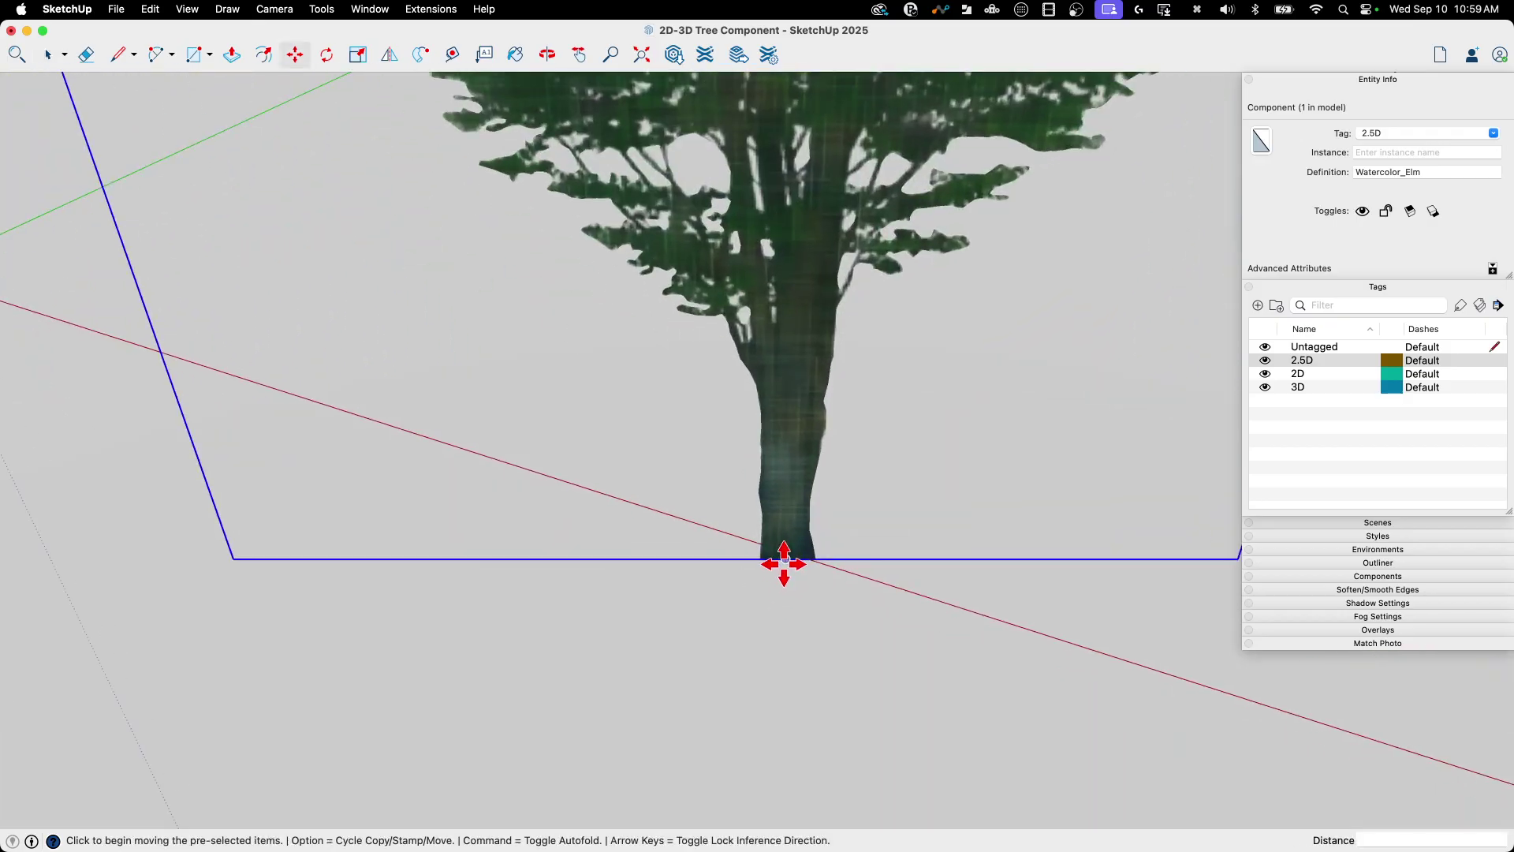
click(786, 558)
scroll(789, 544, down, 5)
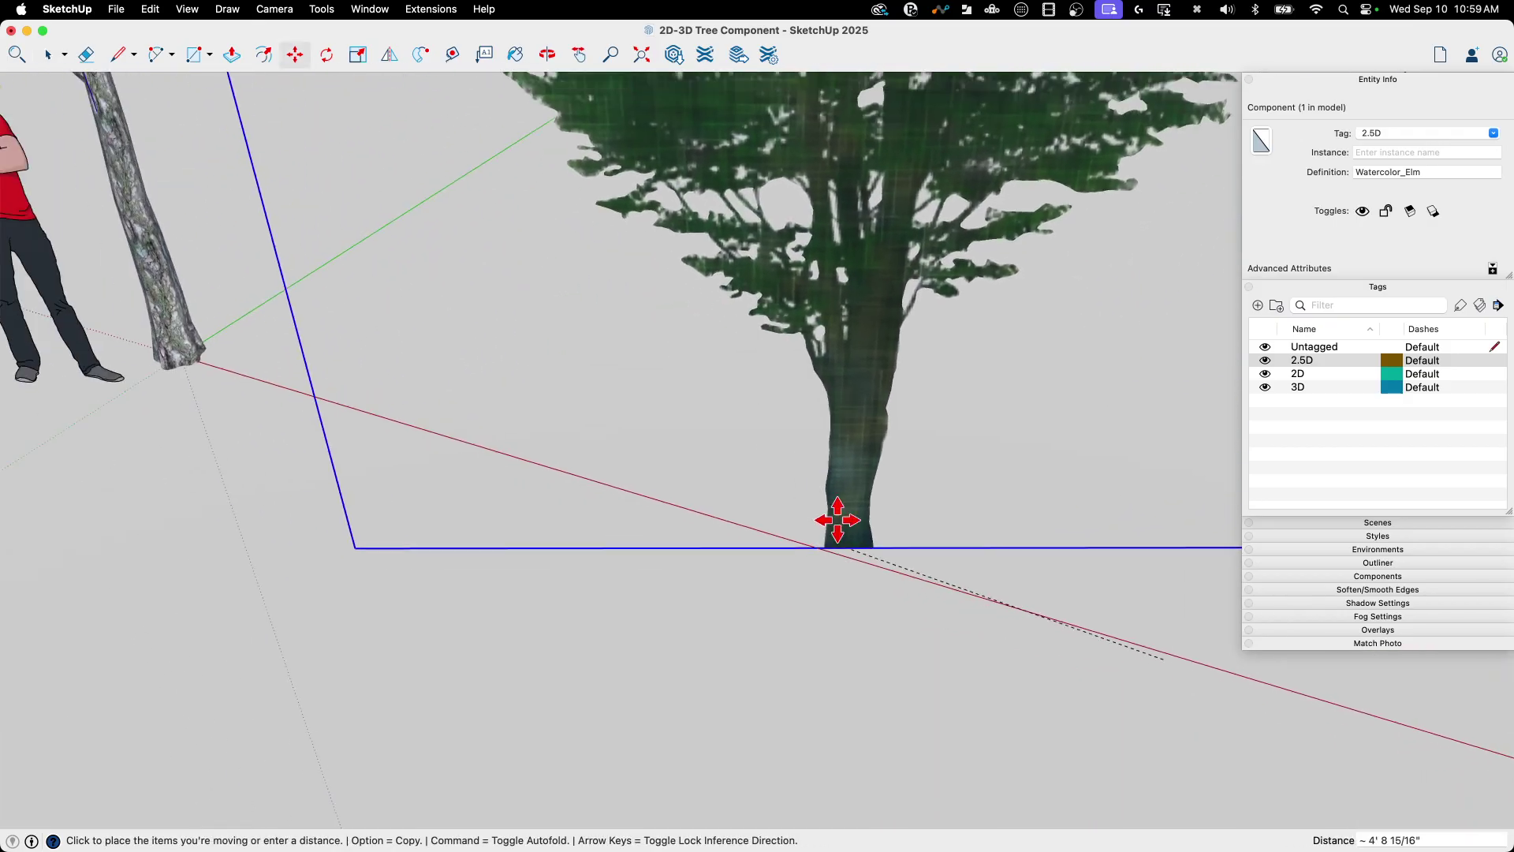
middle_drag(774, 385, 565, 452)
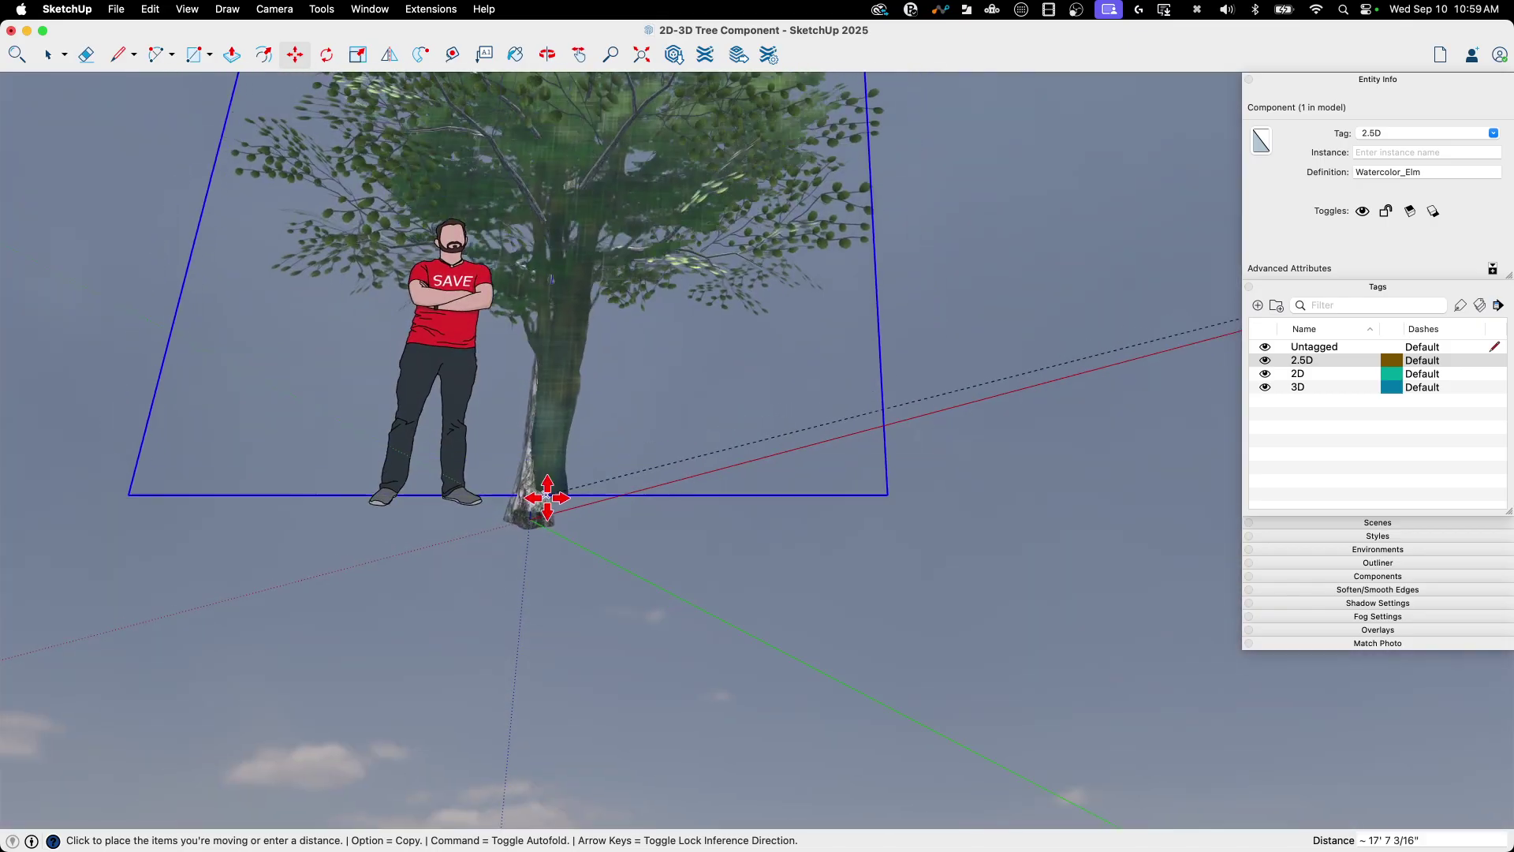
scroll(534, 513, up, 8)
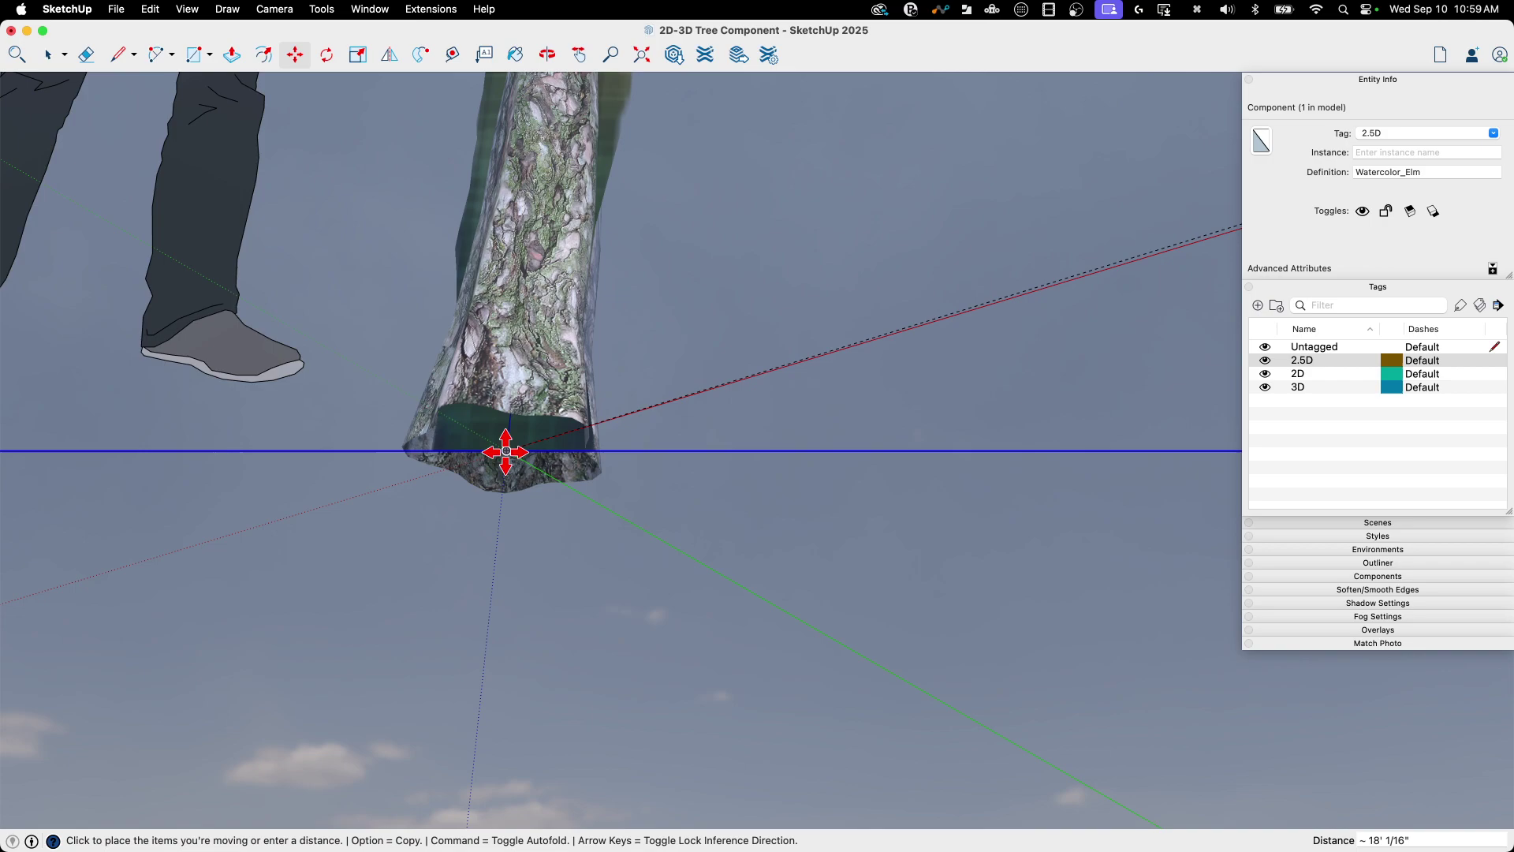
click(506, 450)
key(space)
- Move the flat green symbol by its centre onto the origin beneath the two trees
scroll(803, 582, down, 10)
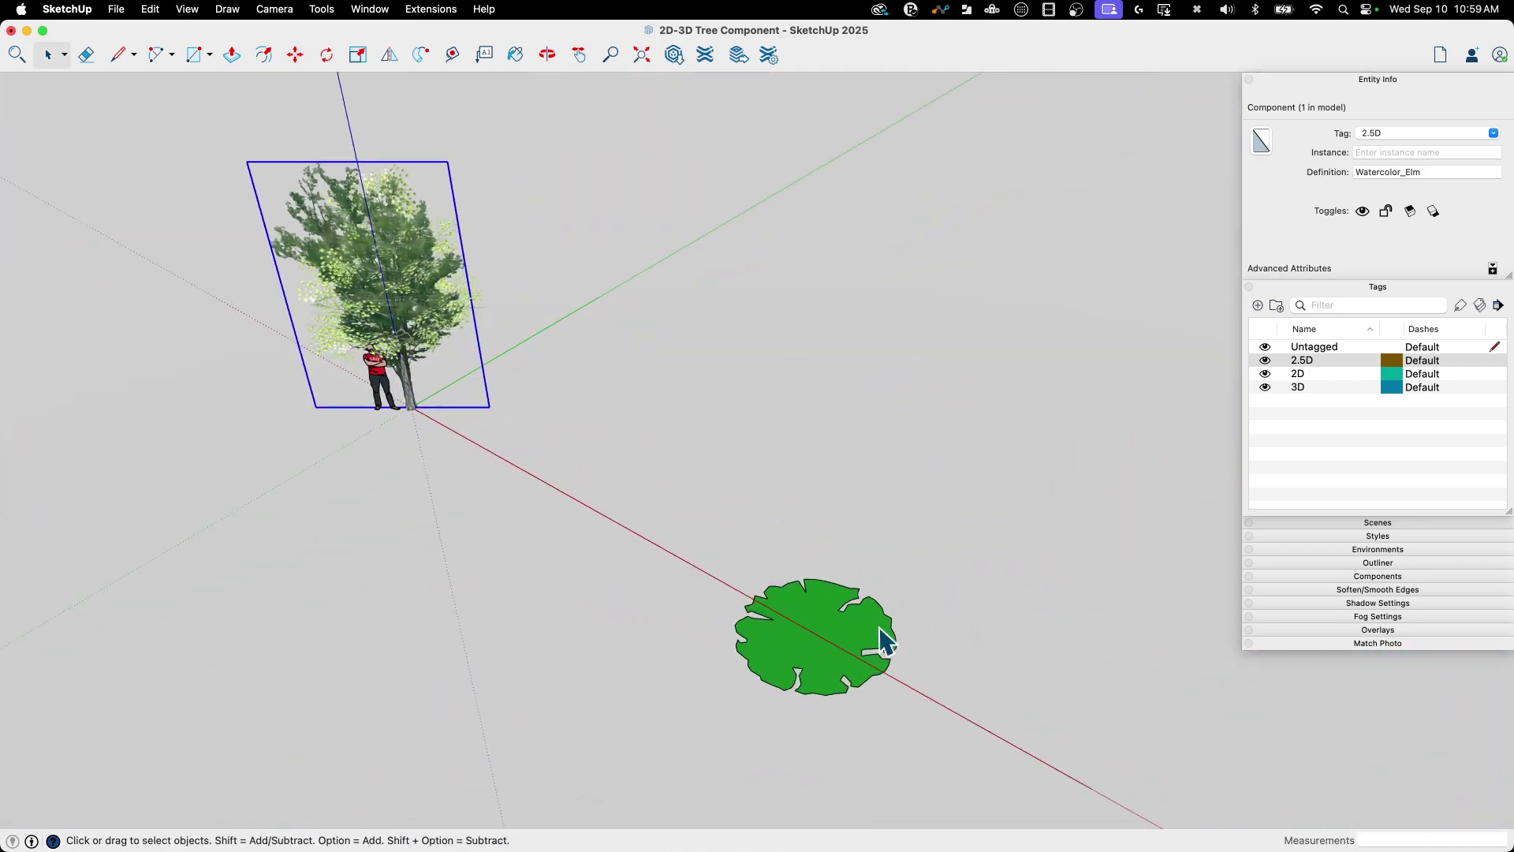
click(812, 632)
middle_drag(818, 645, 710, 631)
key(m)
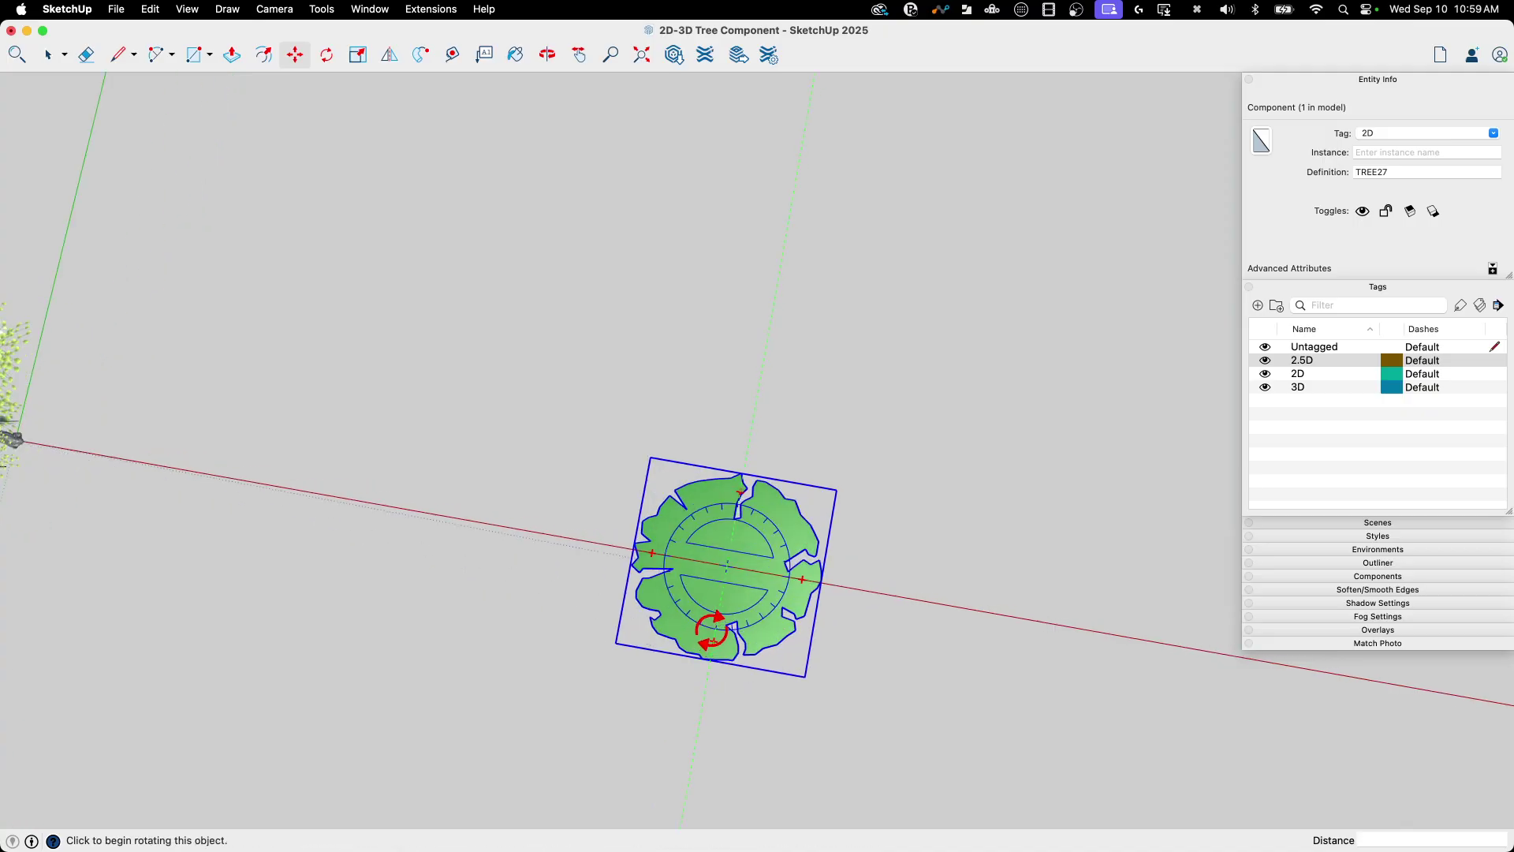
click(726, 565)
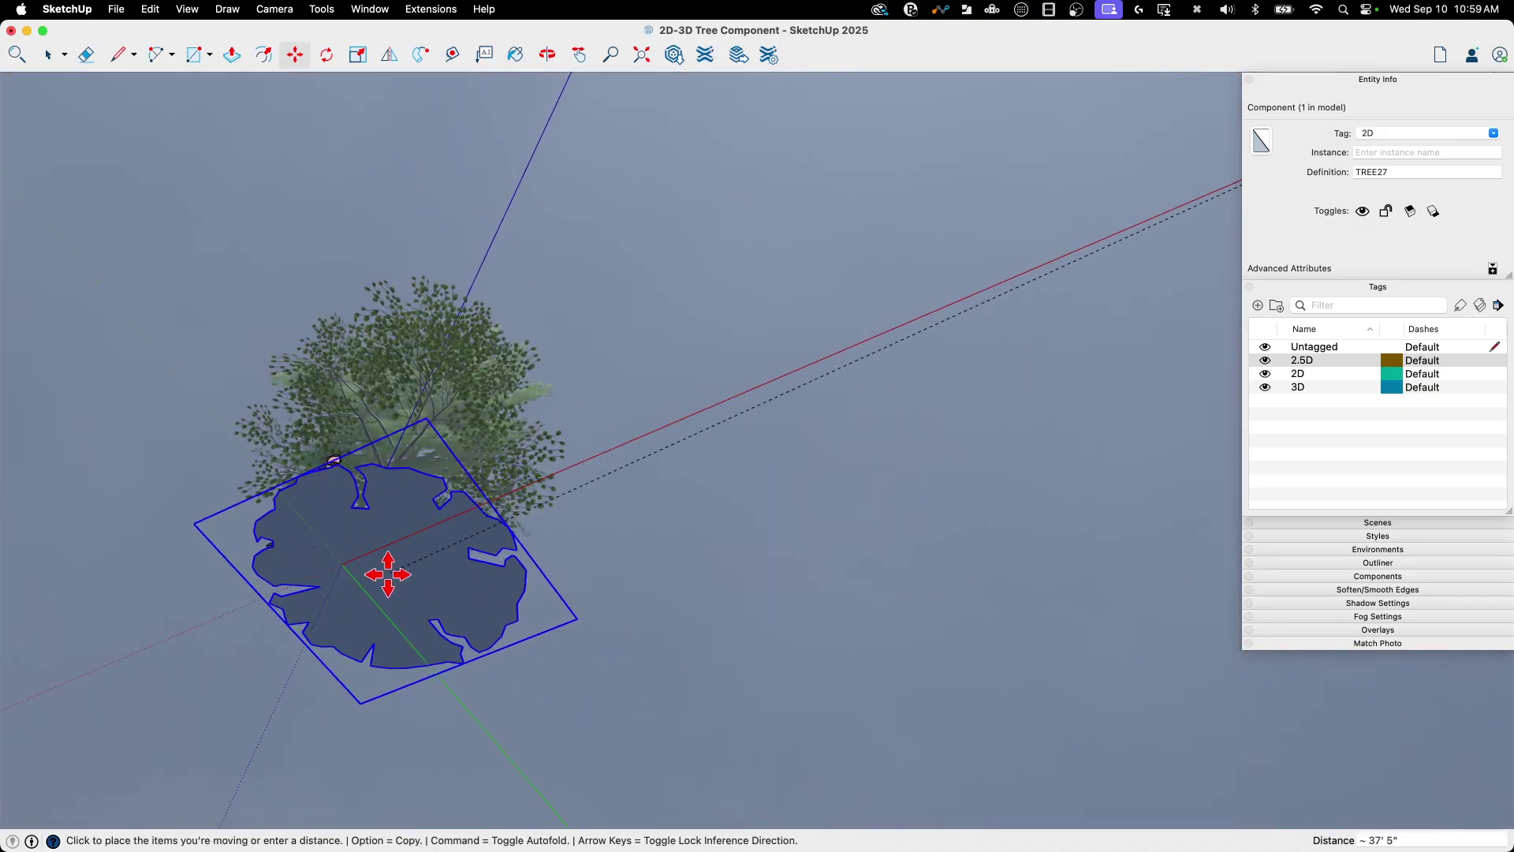
scroll(389, 575, up, 3)
scroll(831, 234, up, 5)
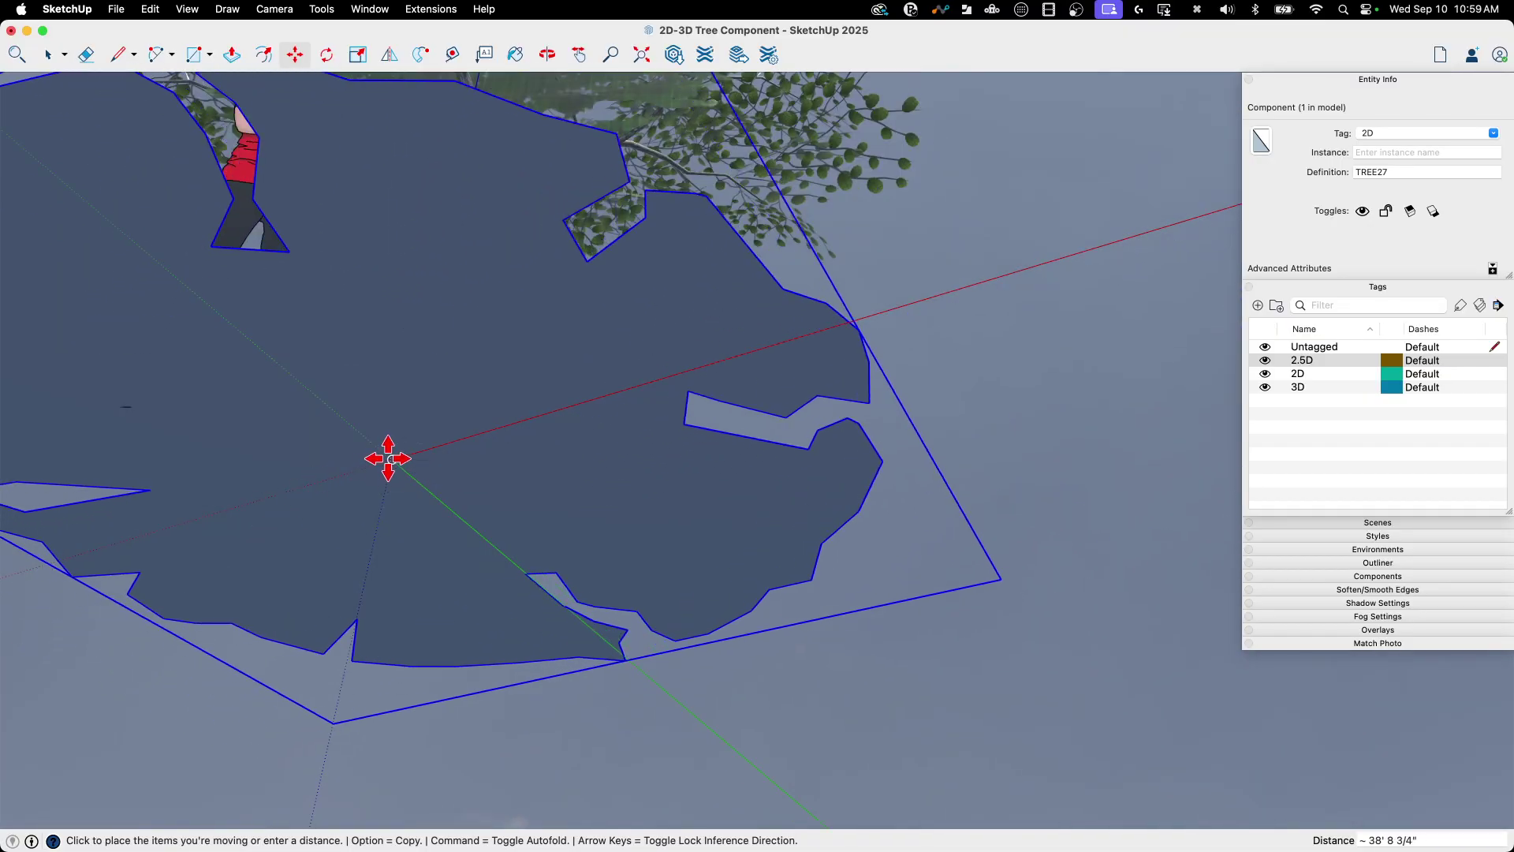
click(385, 461)
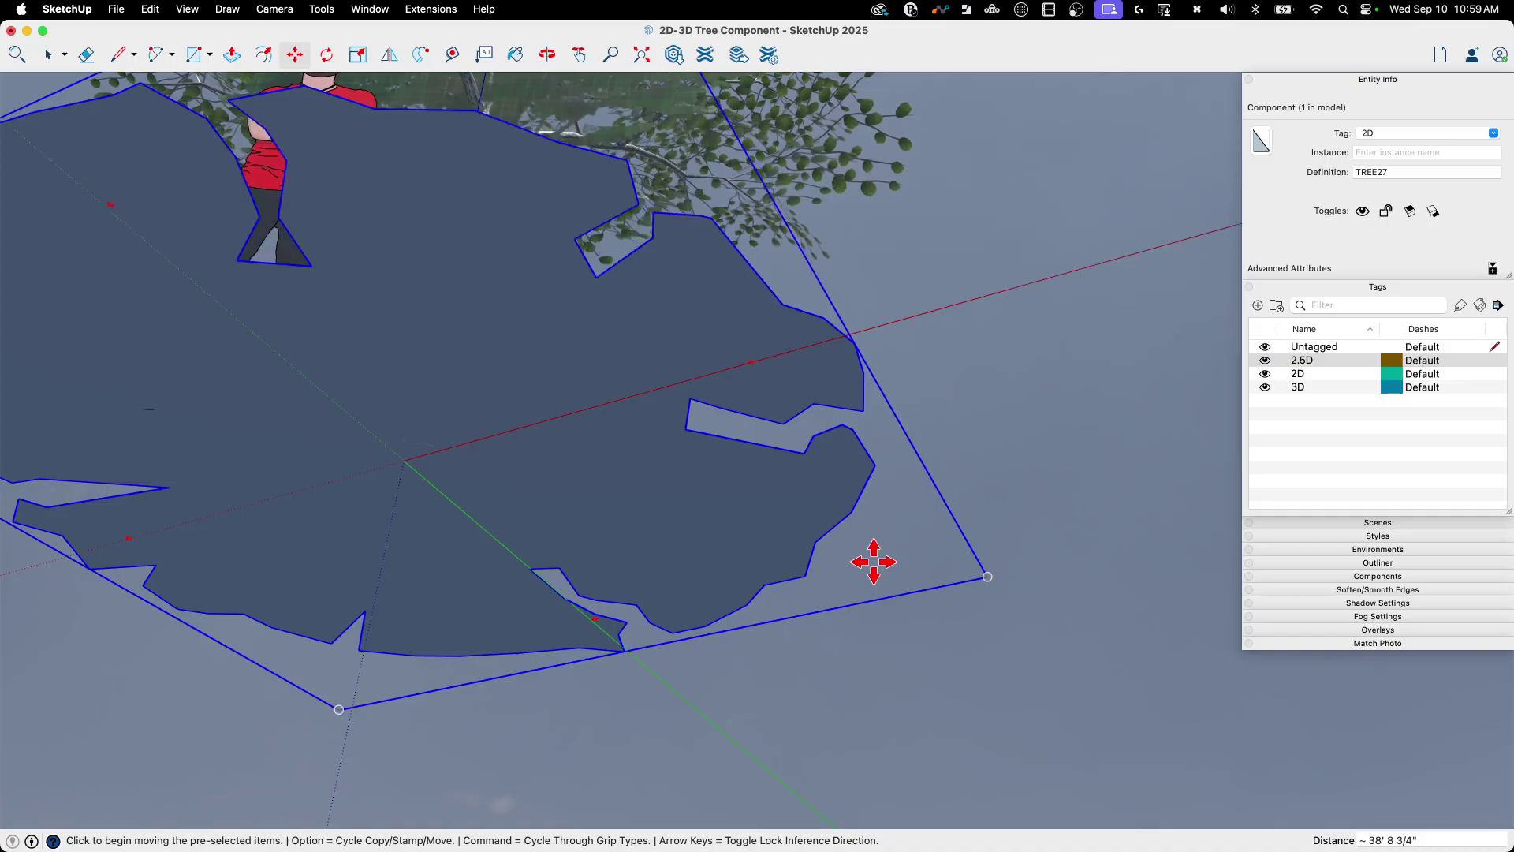
key(space)
- Move the scale figure about 13' 5" away from the stacked trees, clear of the green symbol
scroll(868, 561, down, 10)
middle_drag(865, 566, 636, 529)
scroll(647, 505, up, 3)
click(655, 472)
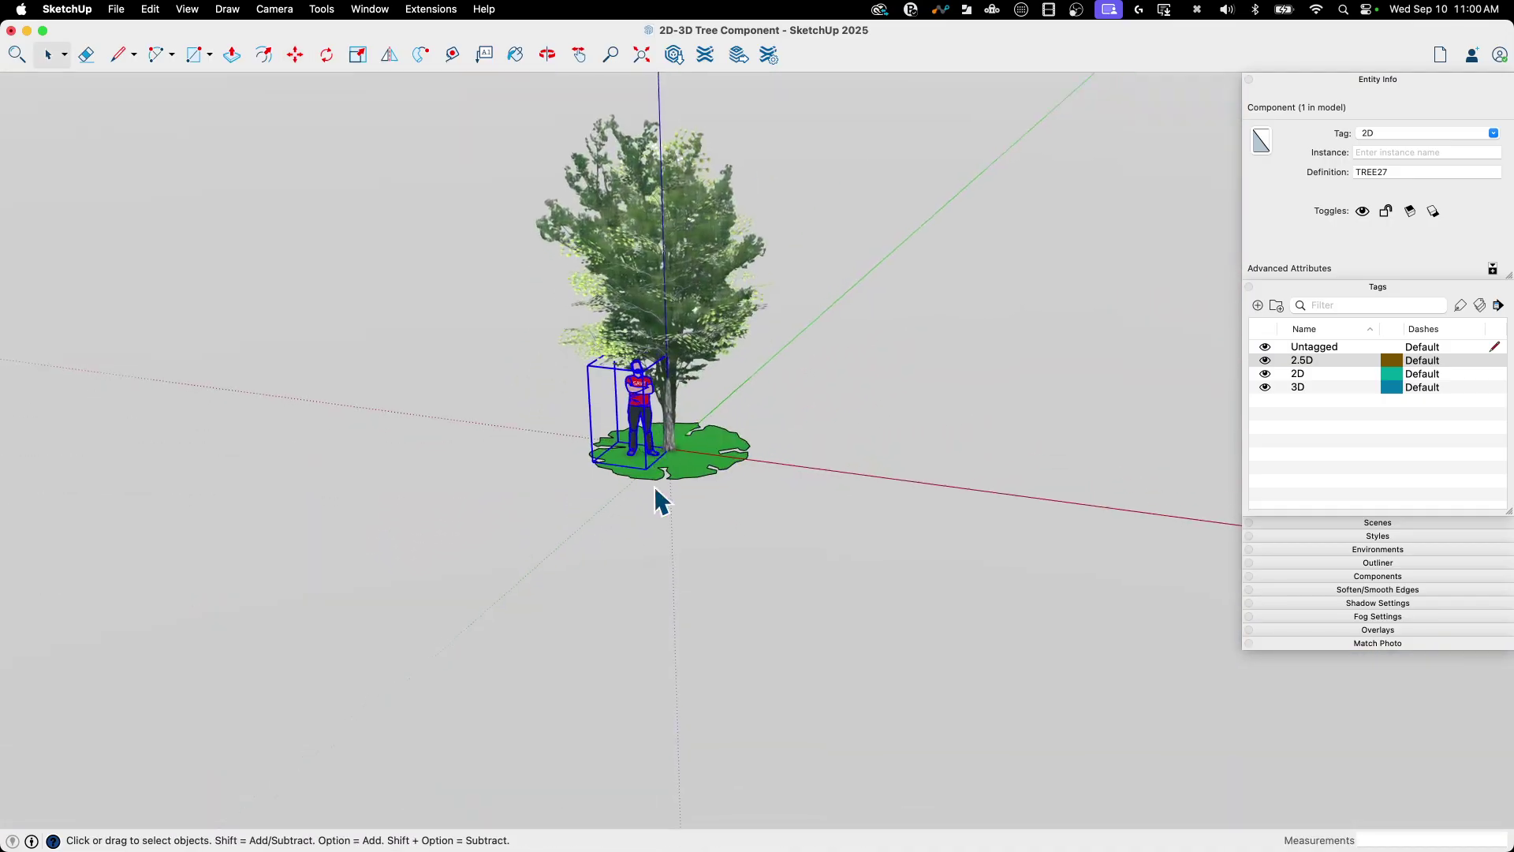
scroll(640, 481, up, 3)
key(m)
click(624, 487)
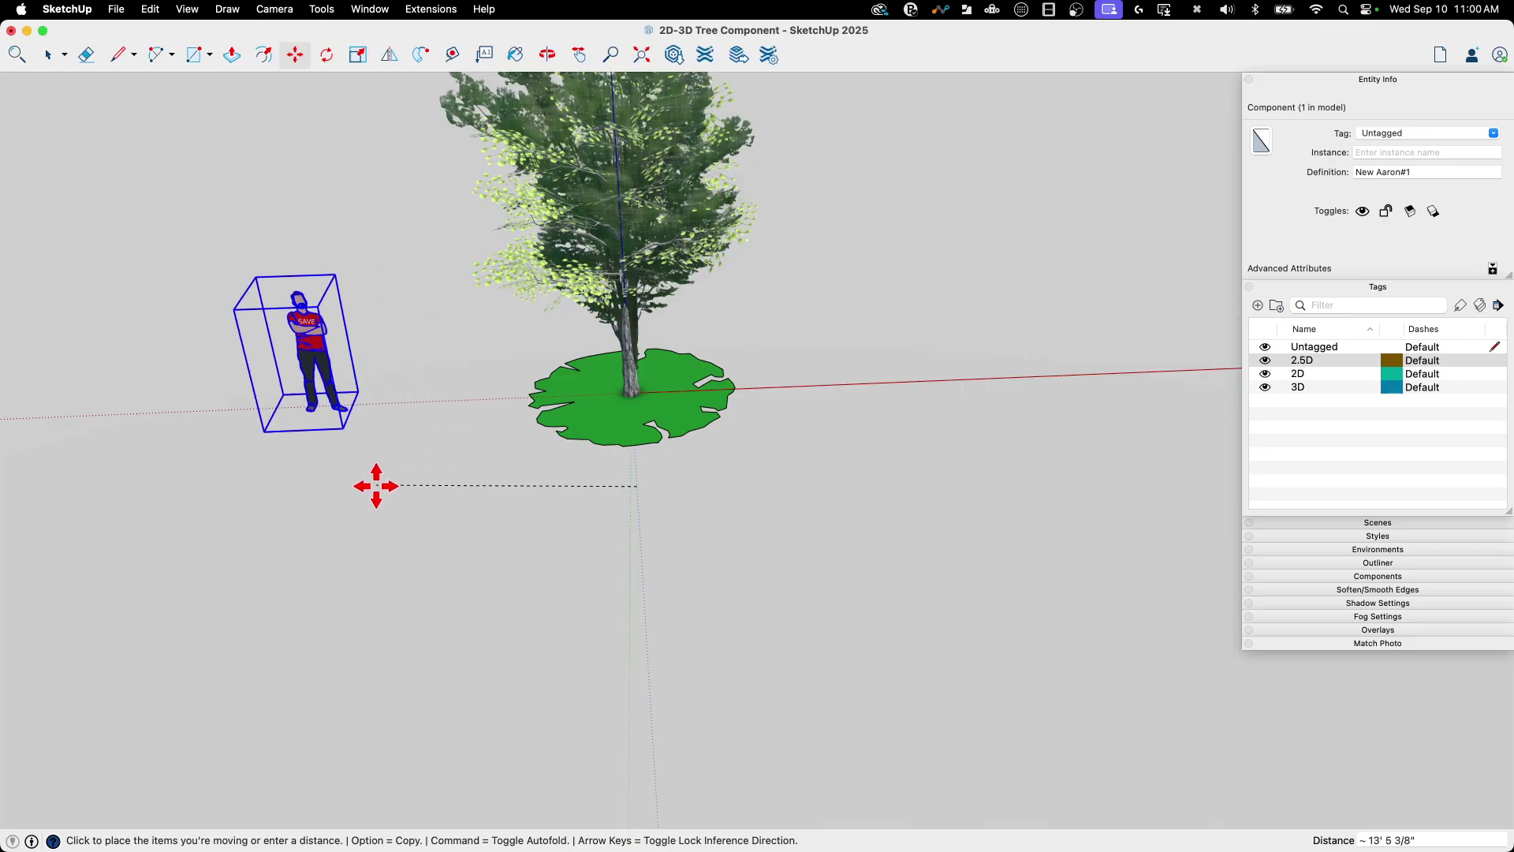
click(375, 486)
middle_drag(1223, 615, 1197, 650)
key(space)
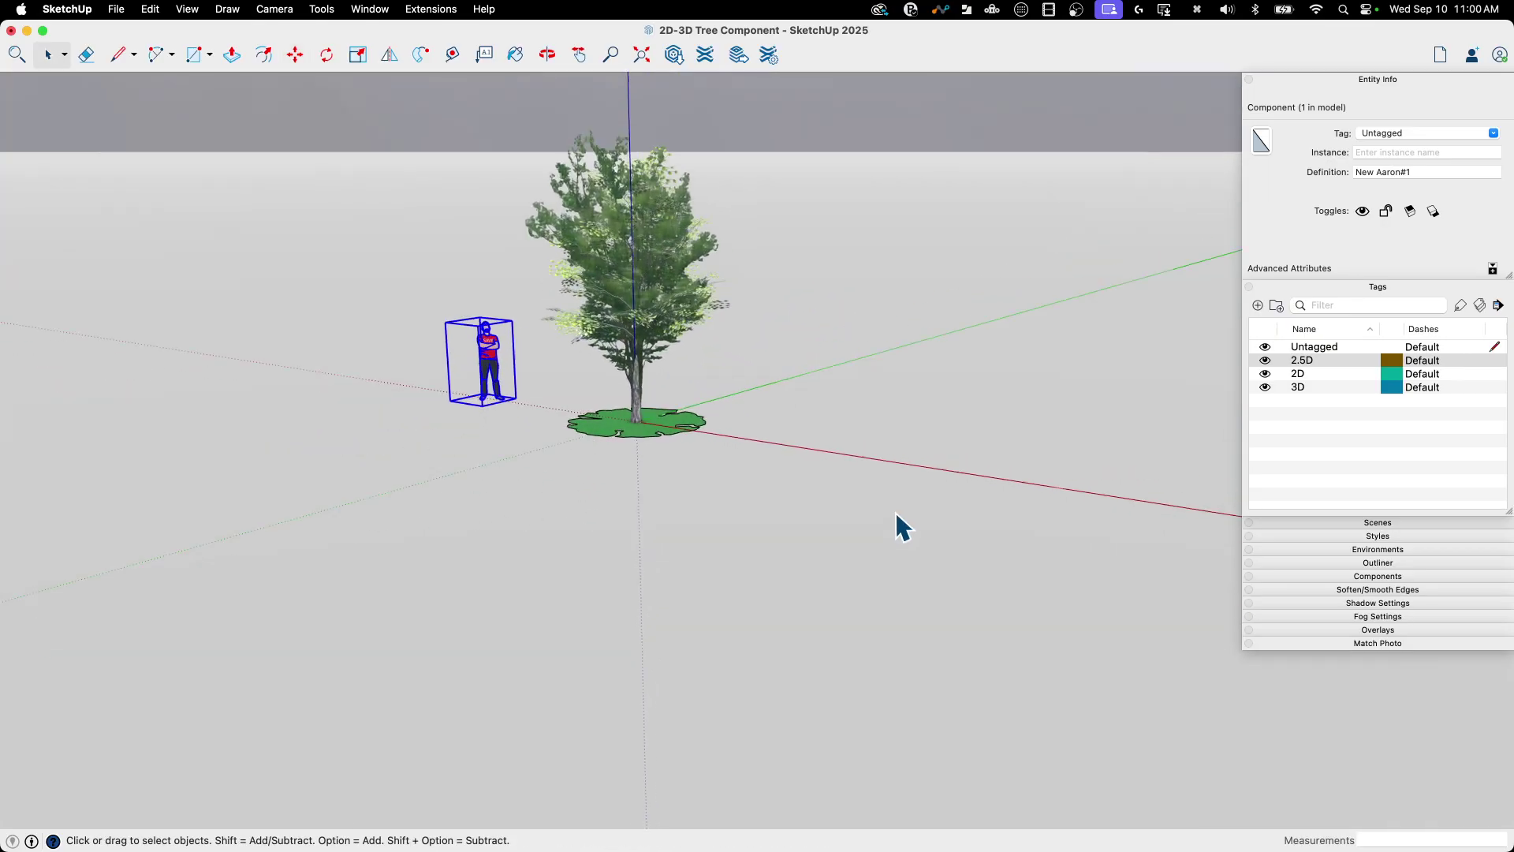
- Hide the 3D and 2D tags, leaving the 2.5D tag on
scroll(647, 335, up, 5)
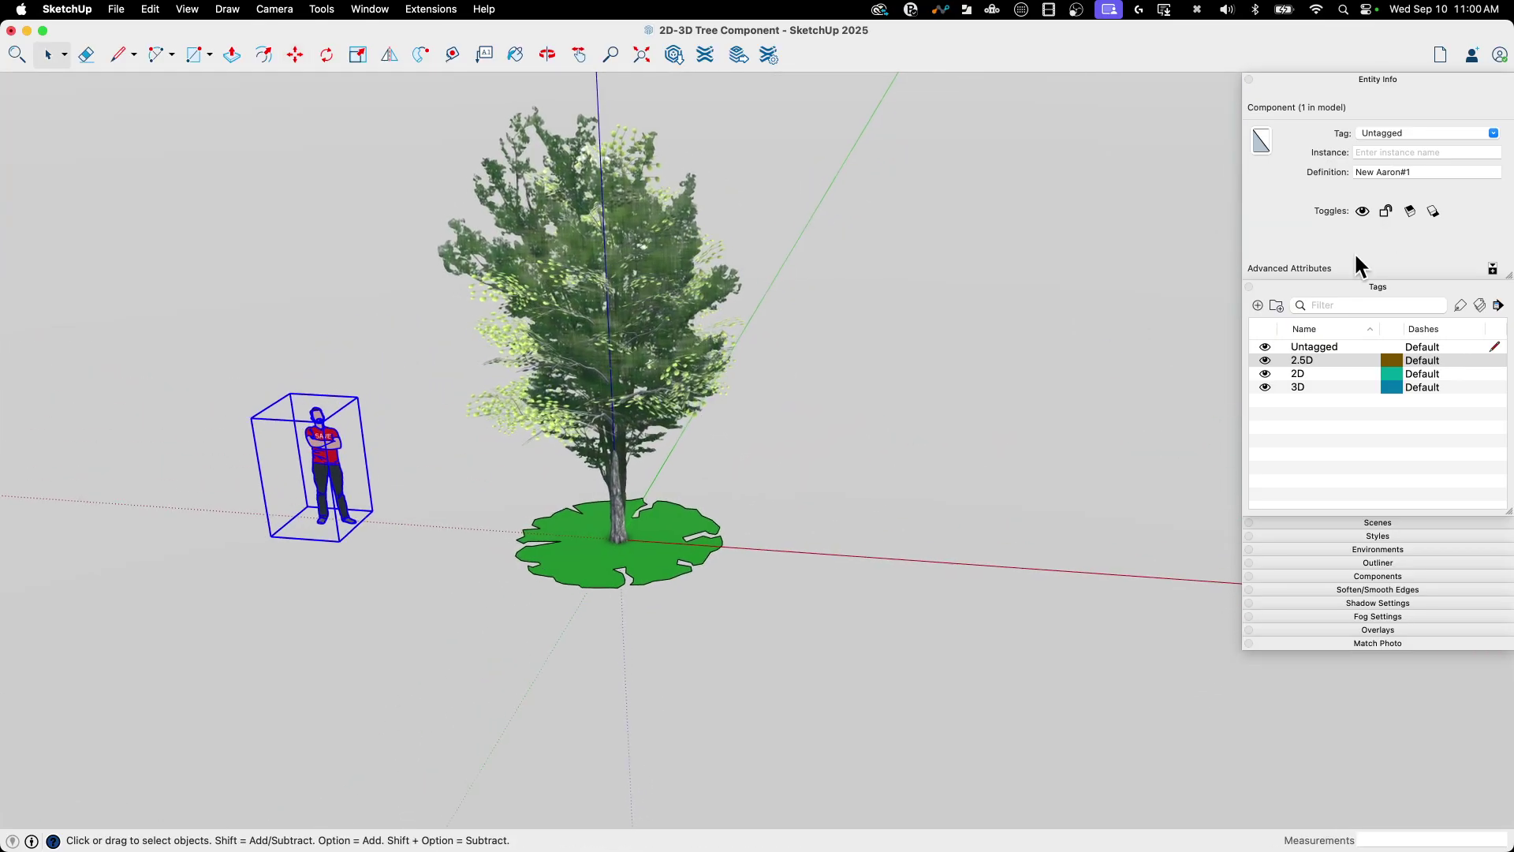
click(1264, 386)
click(1265, 374)
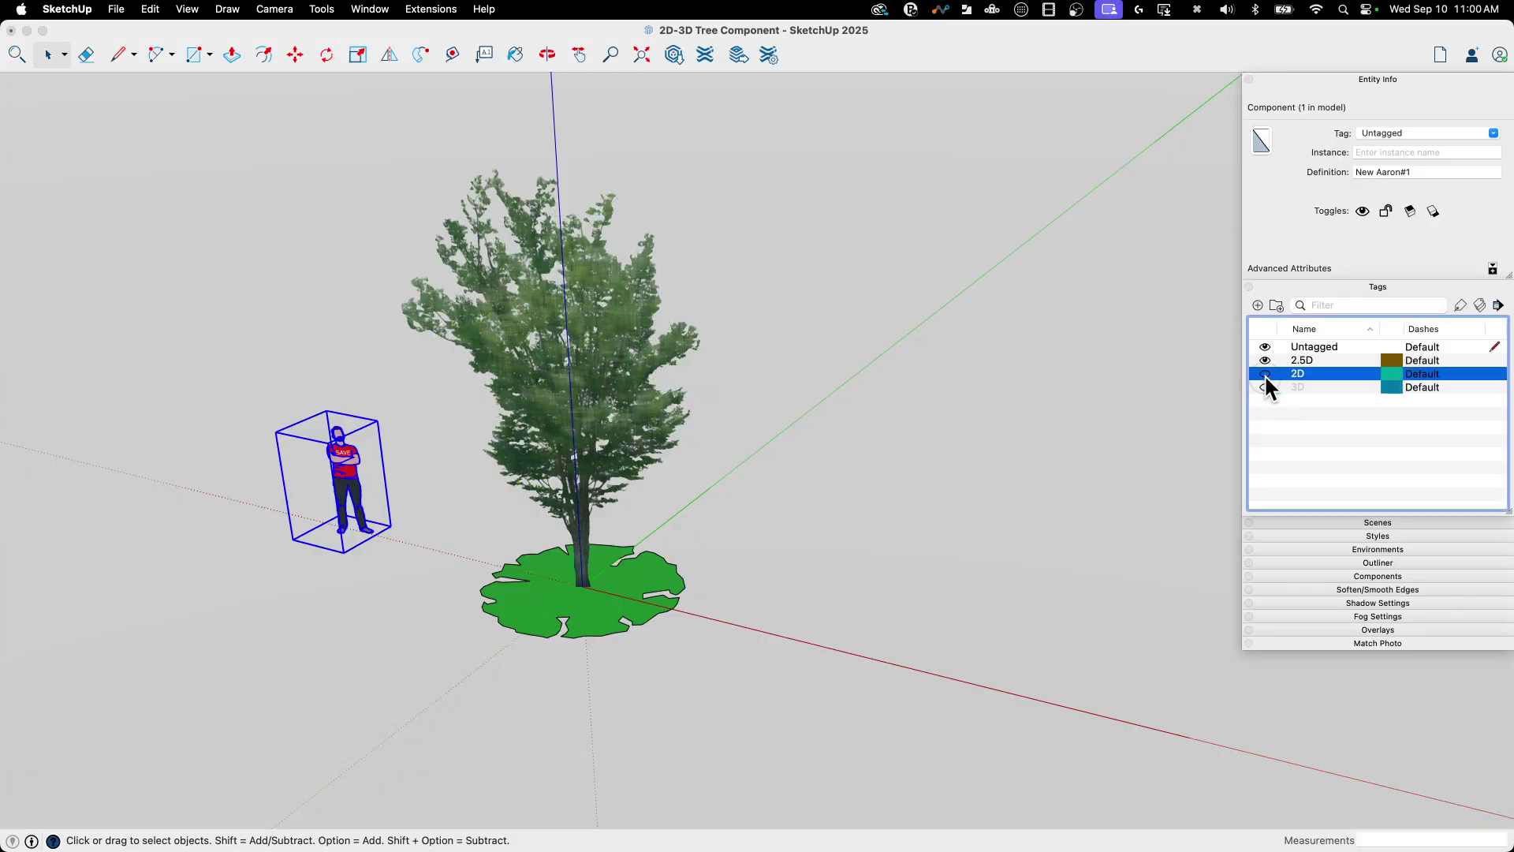
- Check the flat symbol and the 3D tree one at a time by isolating the 2D tag, followed by the 3D tag
click(1264, 360)
click(1265, 373)
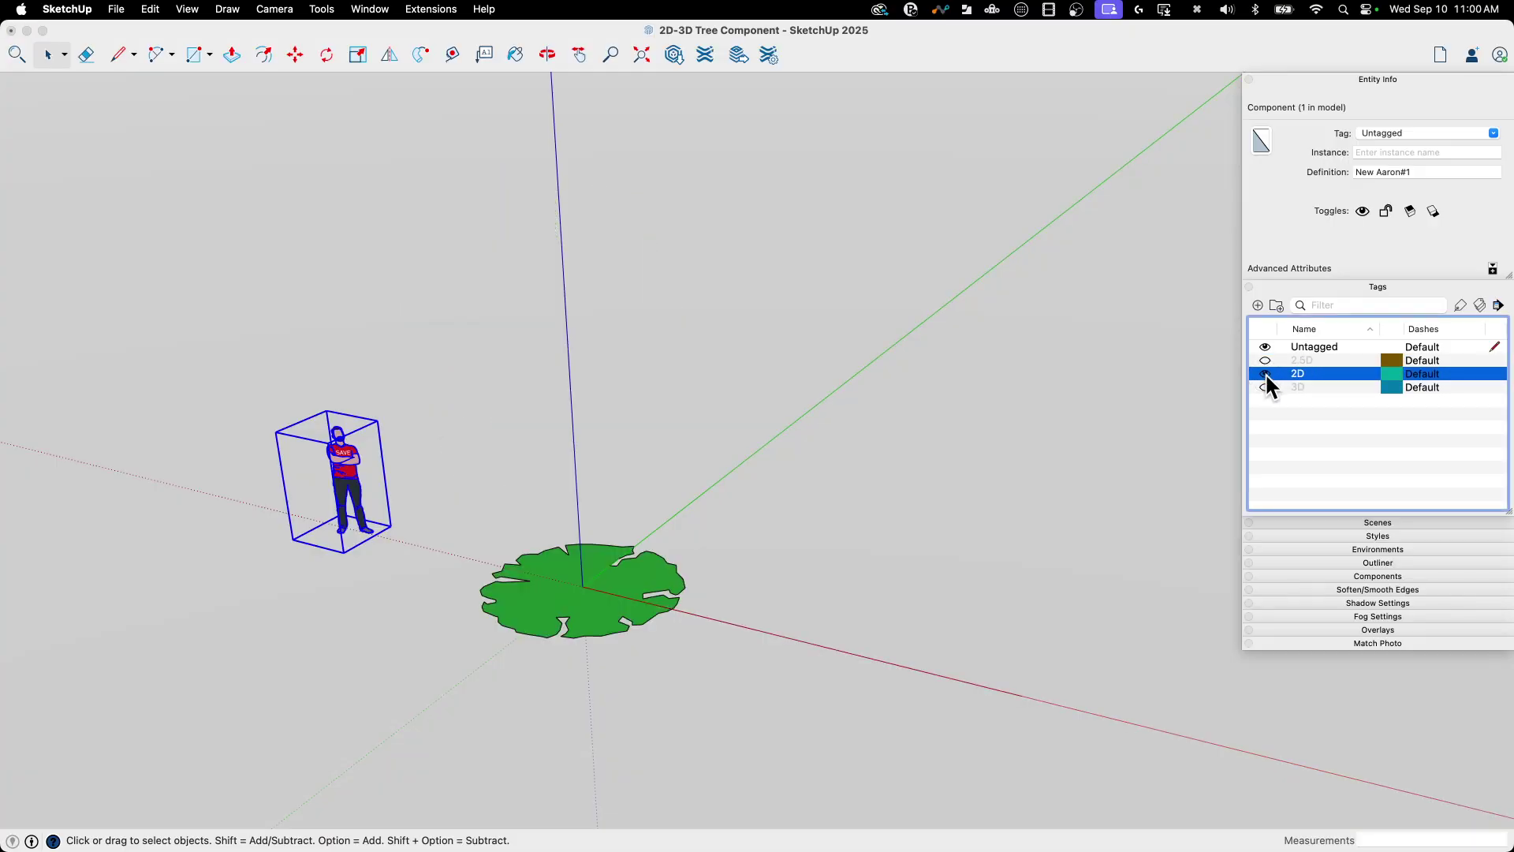
click(1265, 373)
click(1265, 386)
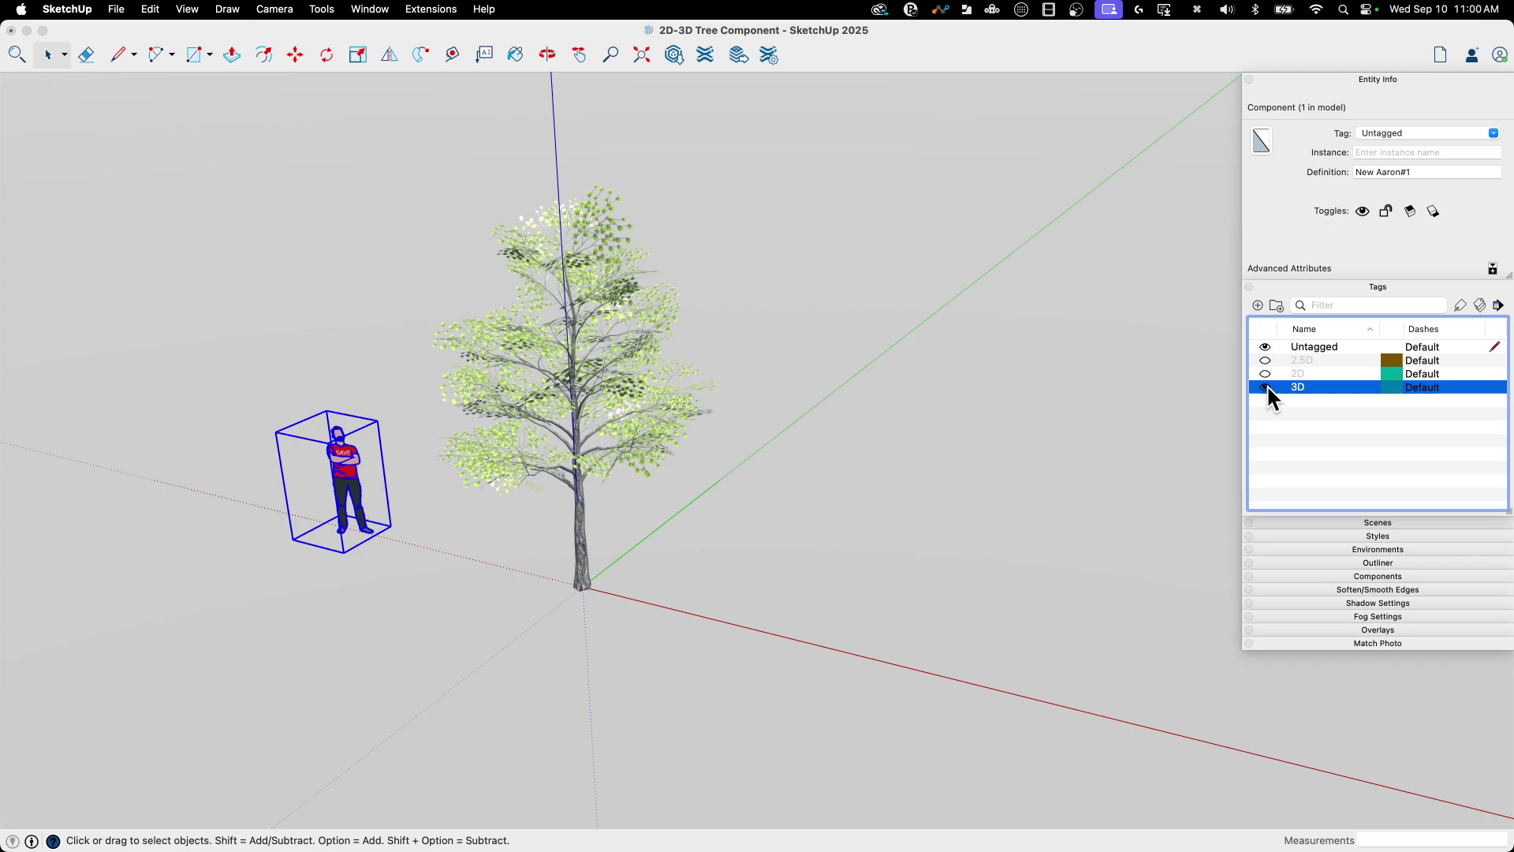
- Turn on the 2.5D, 2D and 3D tags so all three tree versions show together
click(1265, 386)
click(1265, 374)
click(1265, 387)
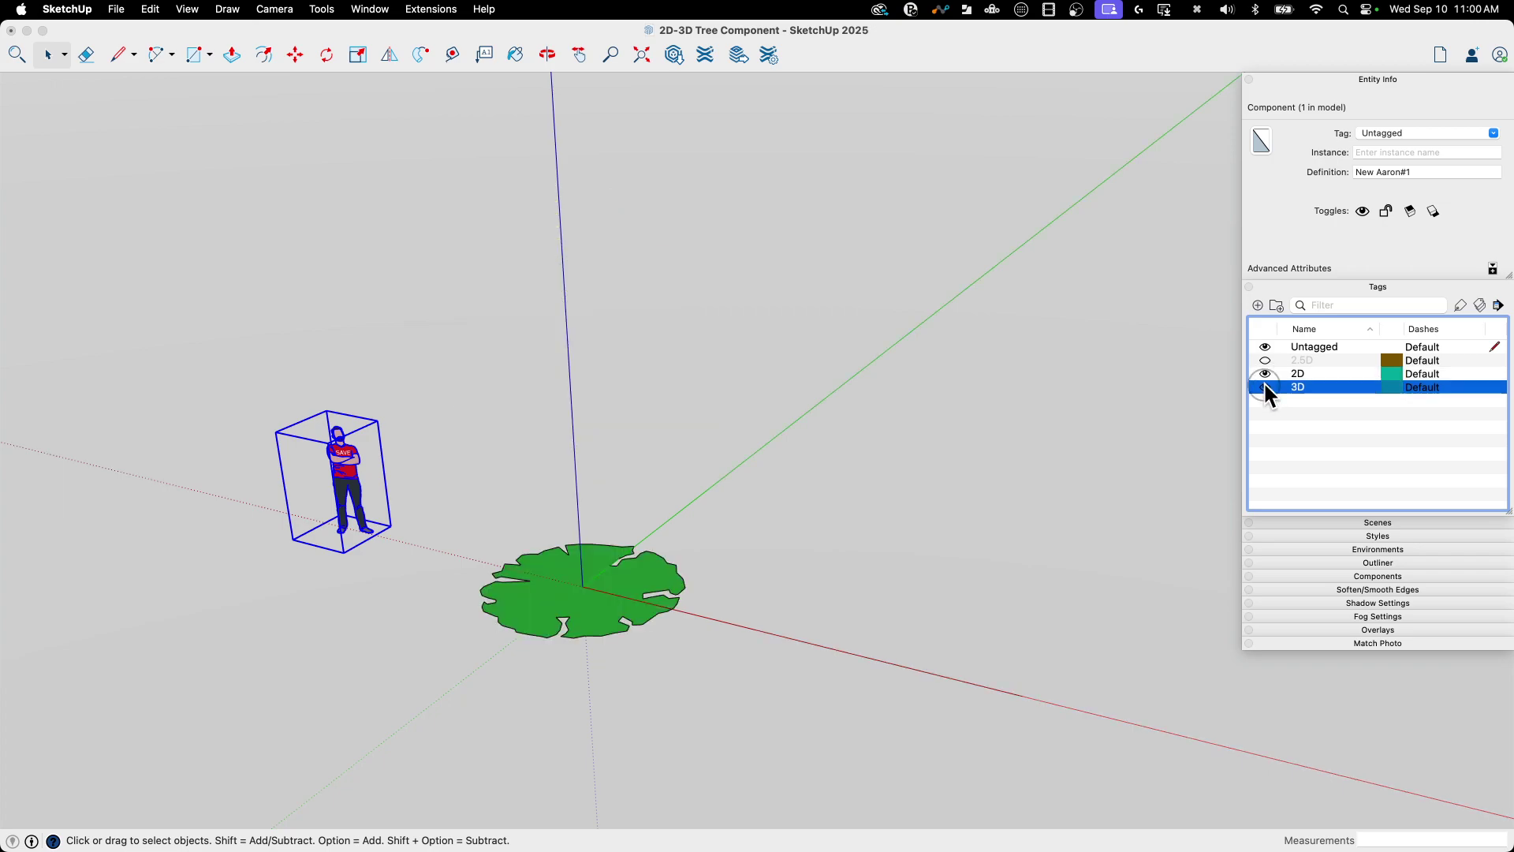
click(1265, 360)
- Select both trees and the green symbol, and begin making them a component with the definition All In Elm Tree
middle_drag(694, 473, 707, 371)
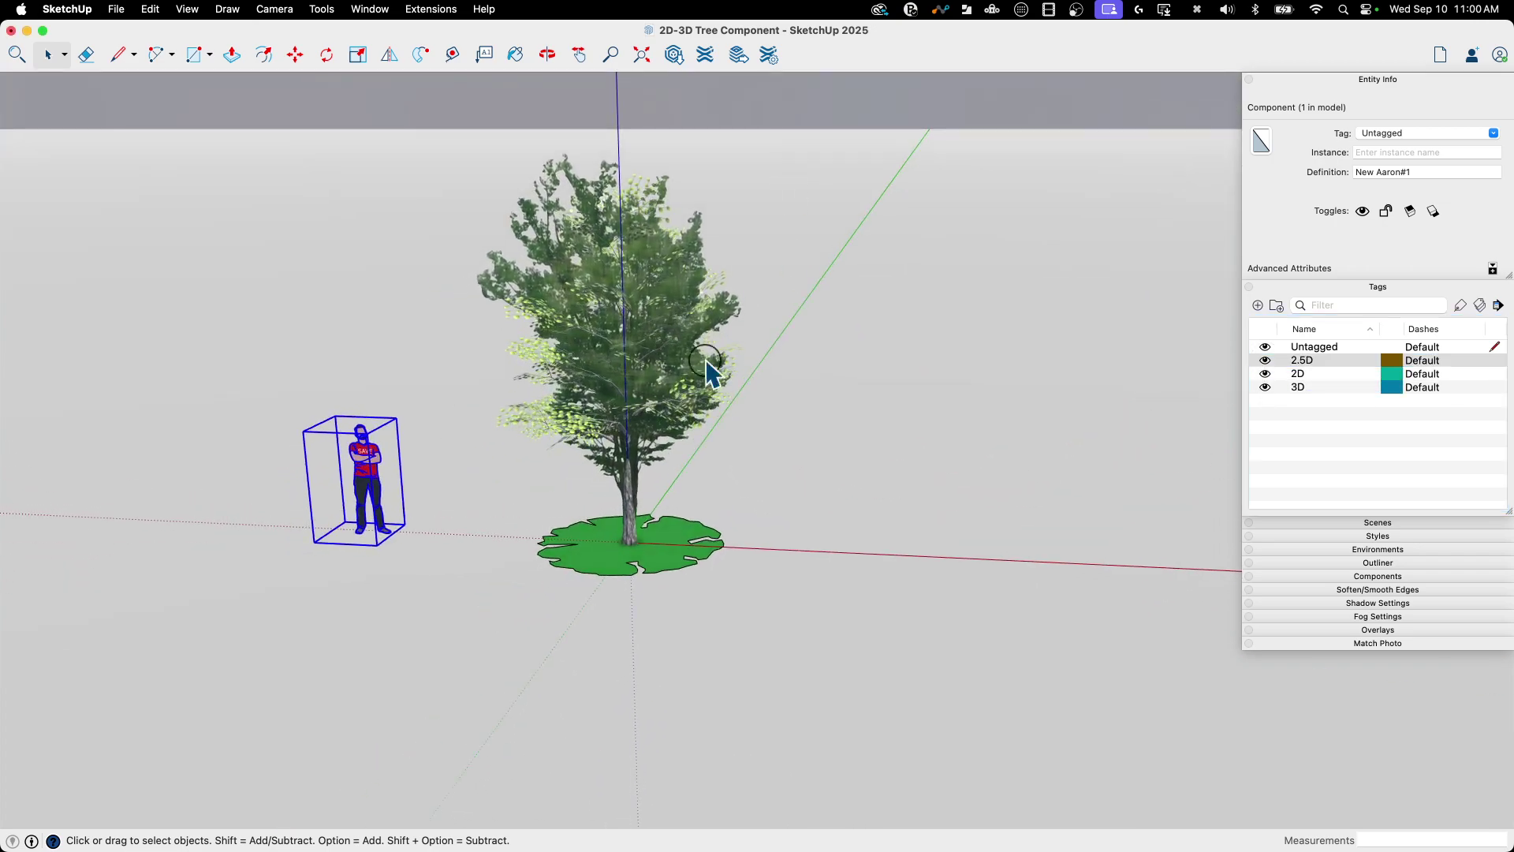
click(872, 285)
drag(766, 202, 461, 672)
middle_drag(461, 672, 627, 509)
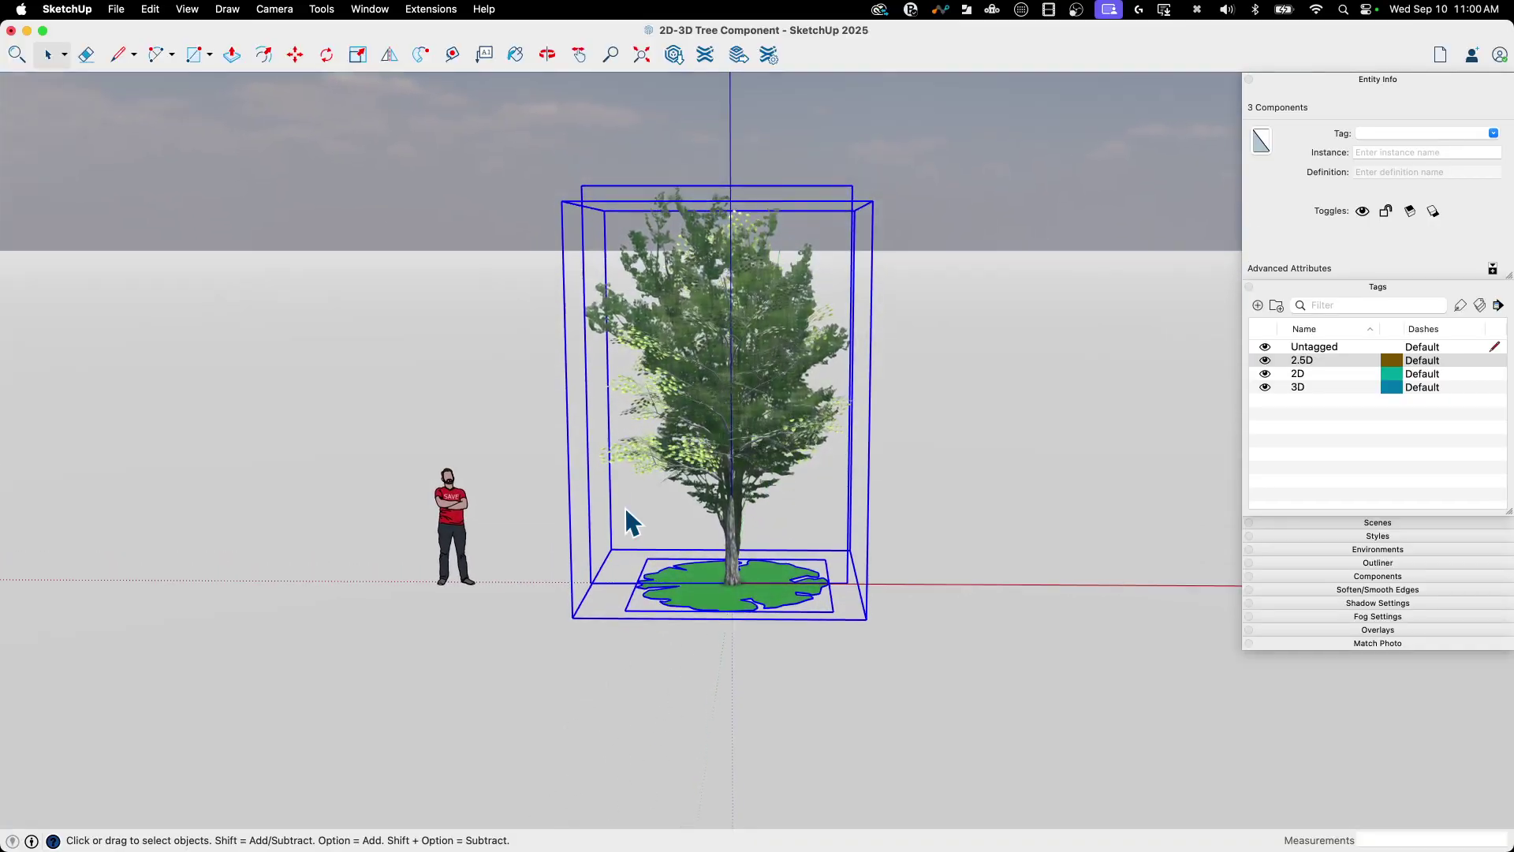
right_click(738, 390)
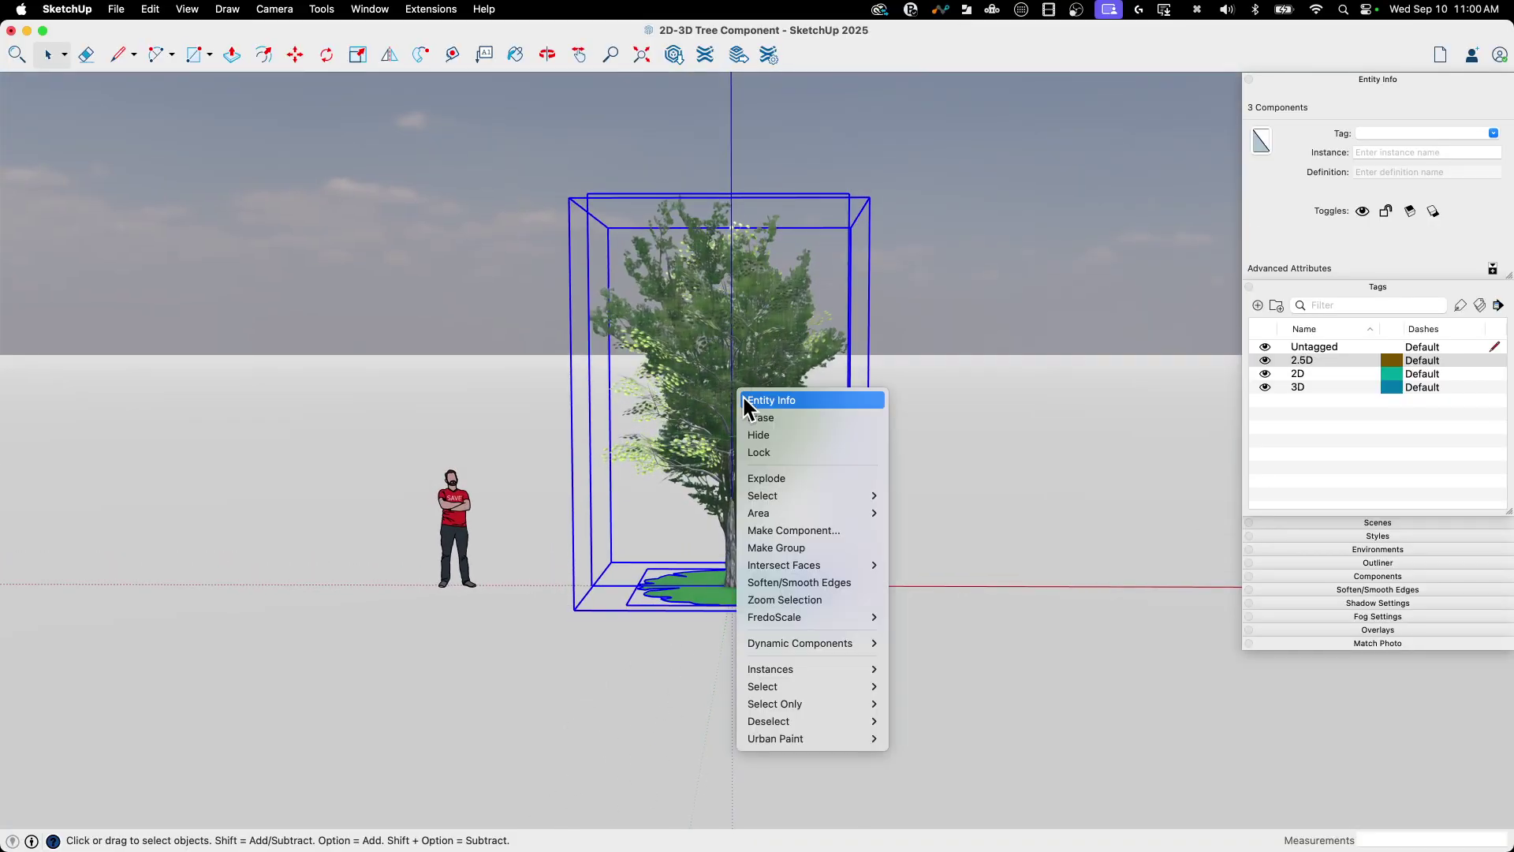
click(791, 530)
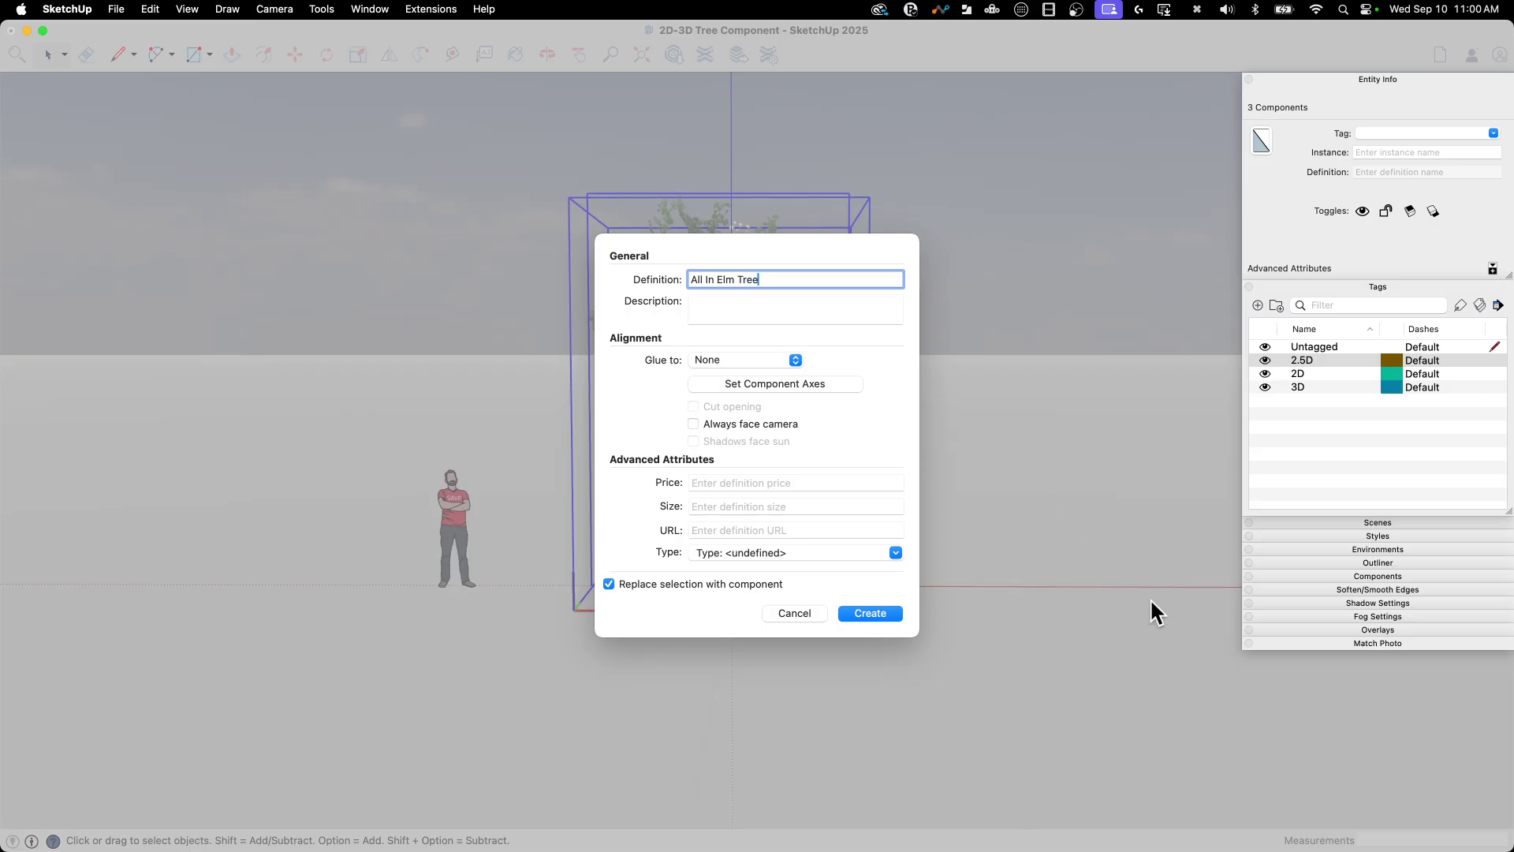
- Set the component axes at the model origin, keeping their current orientation, and create the component
click(740, 382)
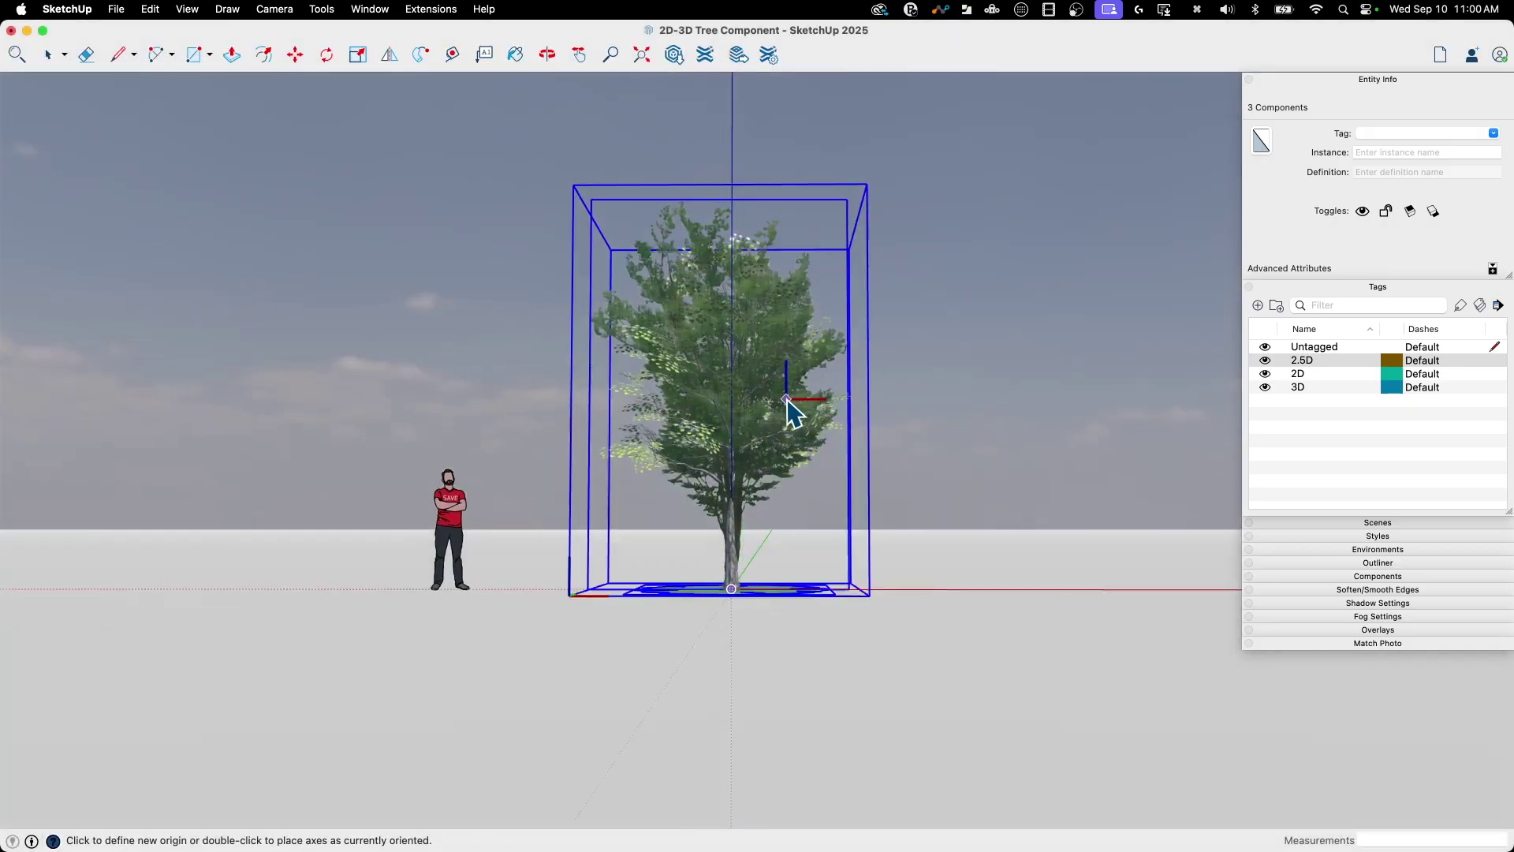
middle_drag(794, 413, 886, 440)
scroll(875, 435, up, 5)
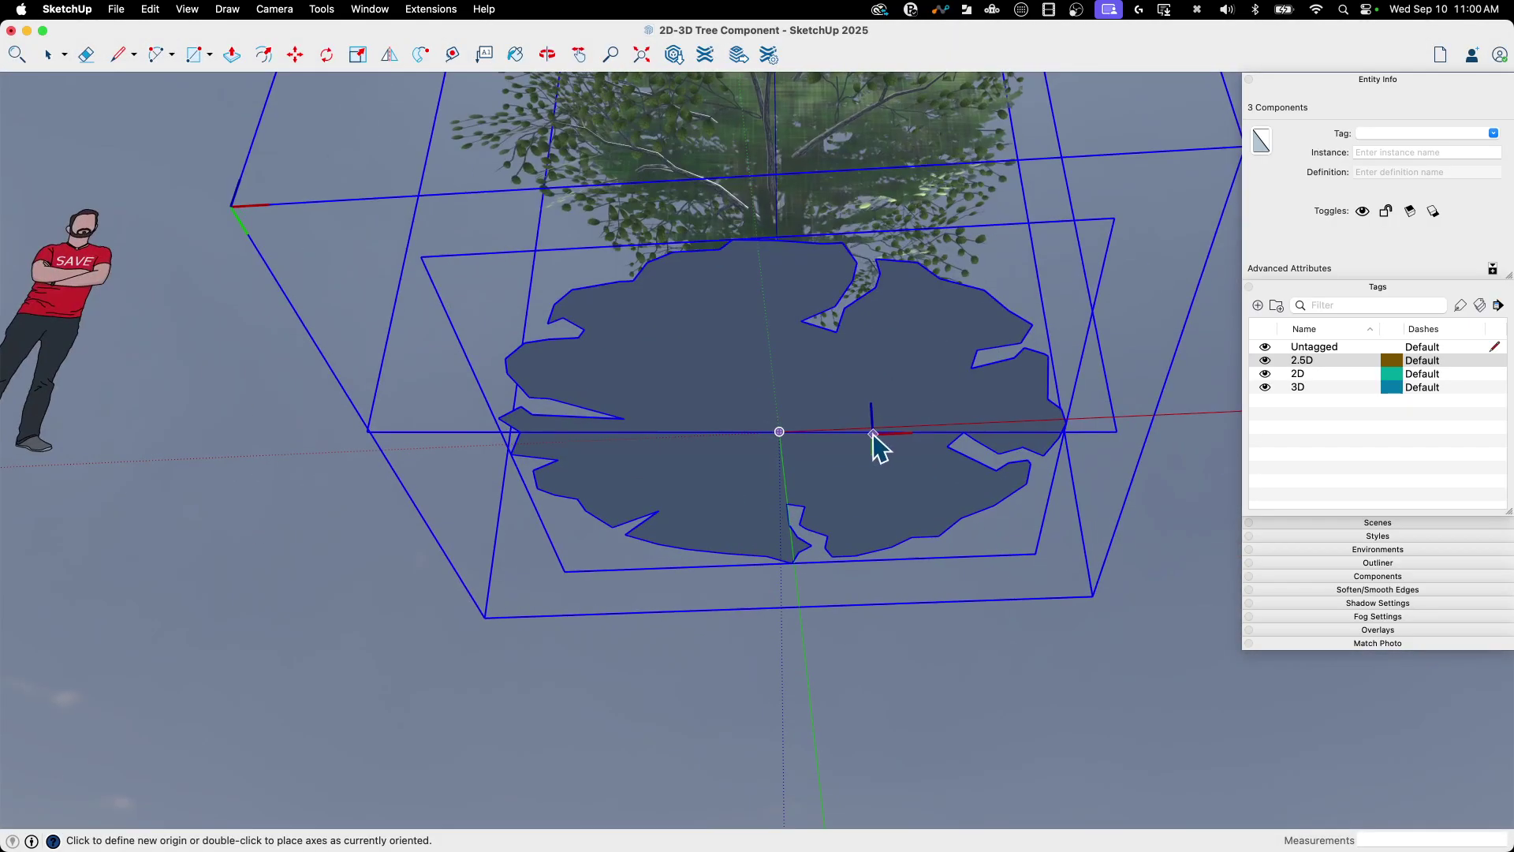
double_click(785, 434)
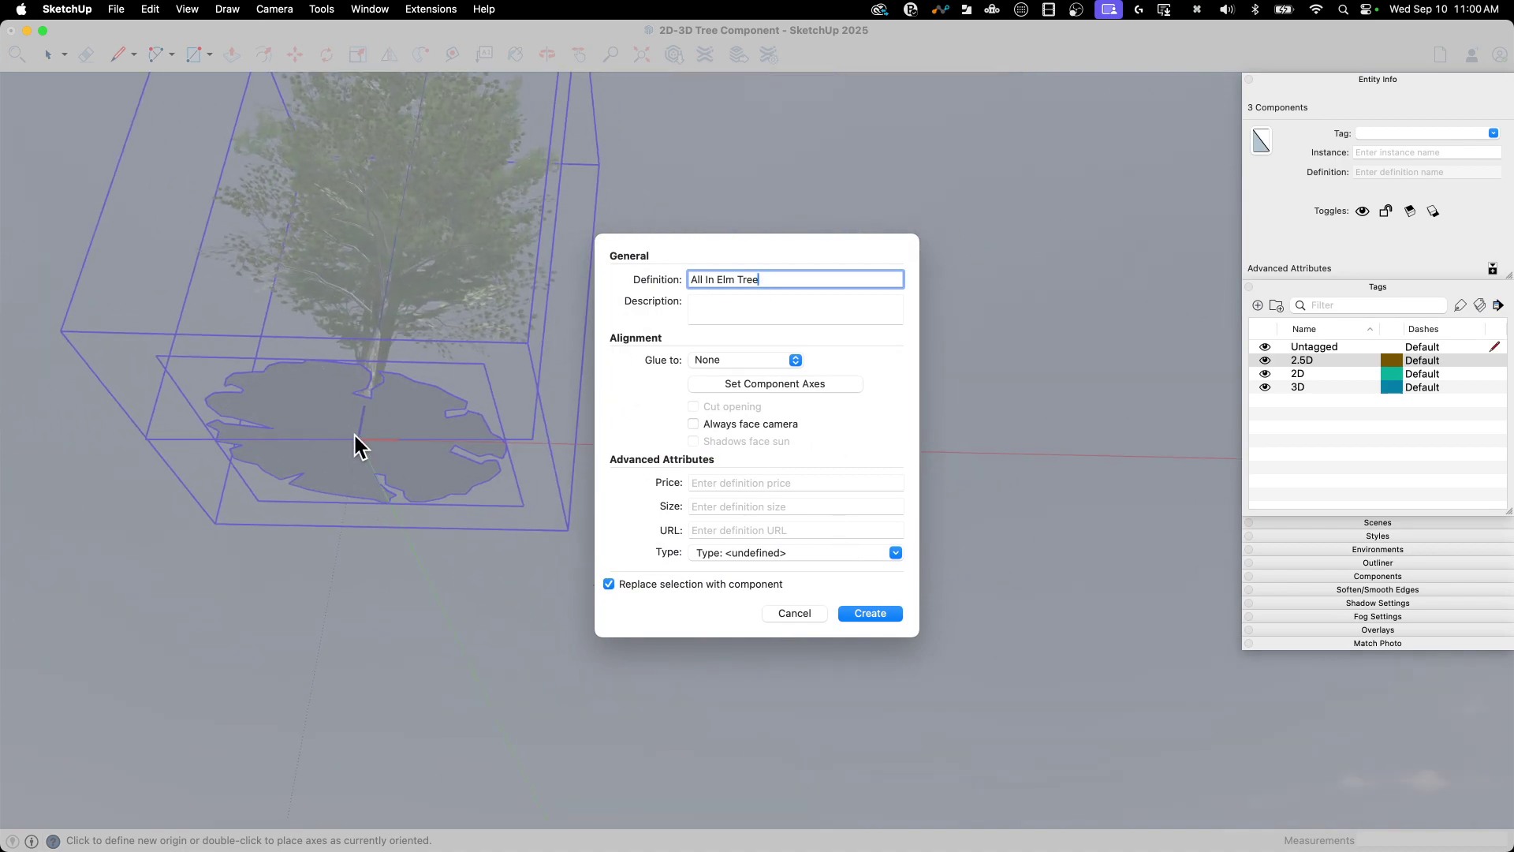
click(868, 613)
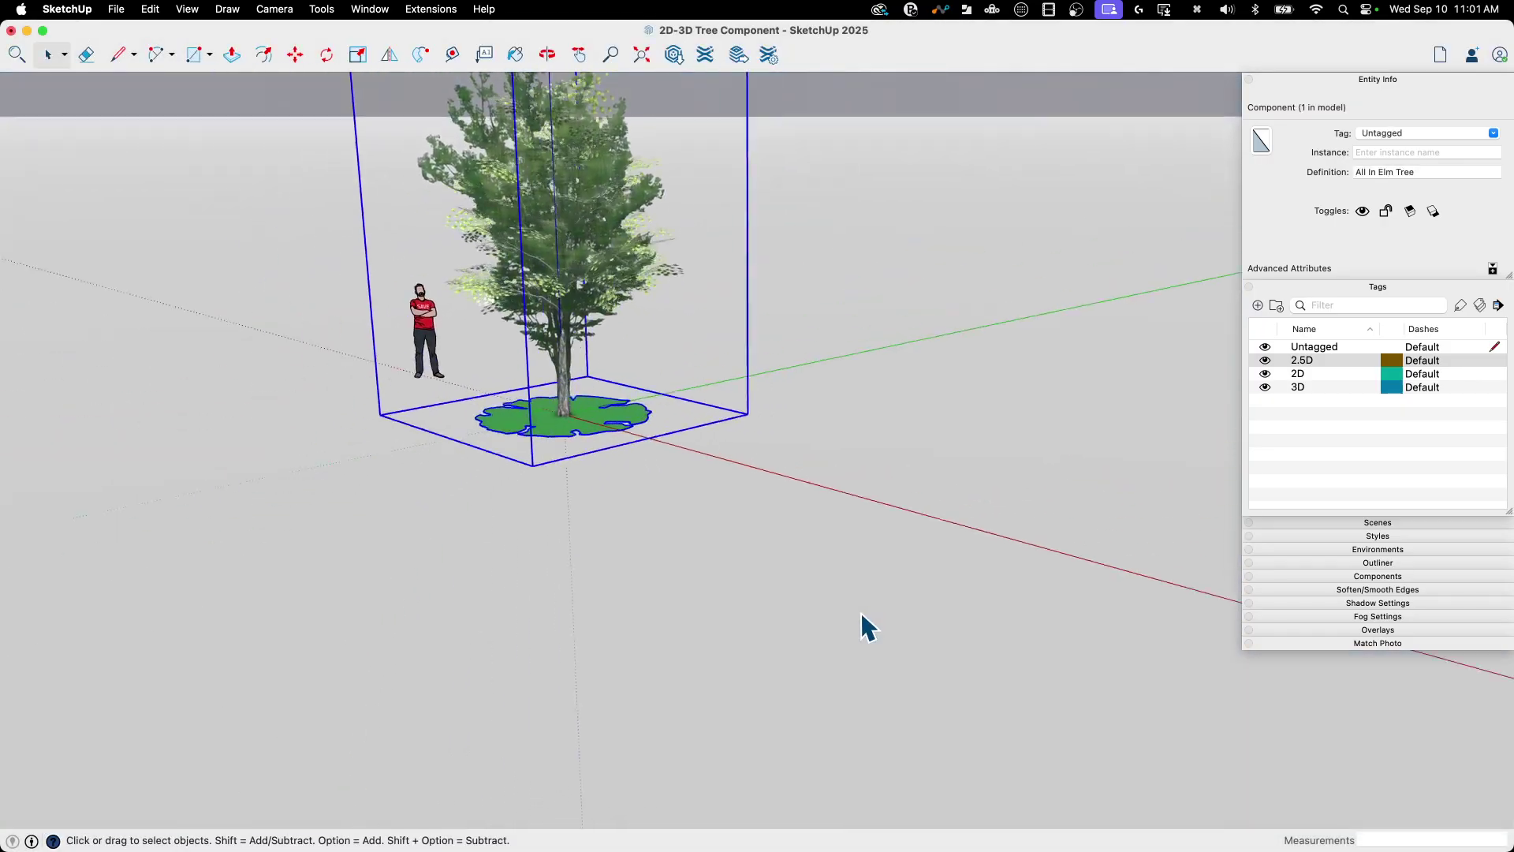
- Select the combined tree component and hide the 2.5D and 2D tags, leaving the 3D tag on
middle_drag(867, 629, 509, 212)
scroll(813, 431, up, 1)
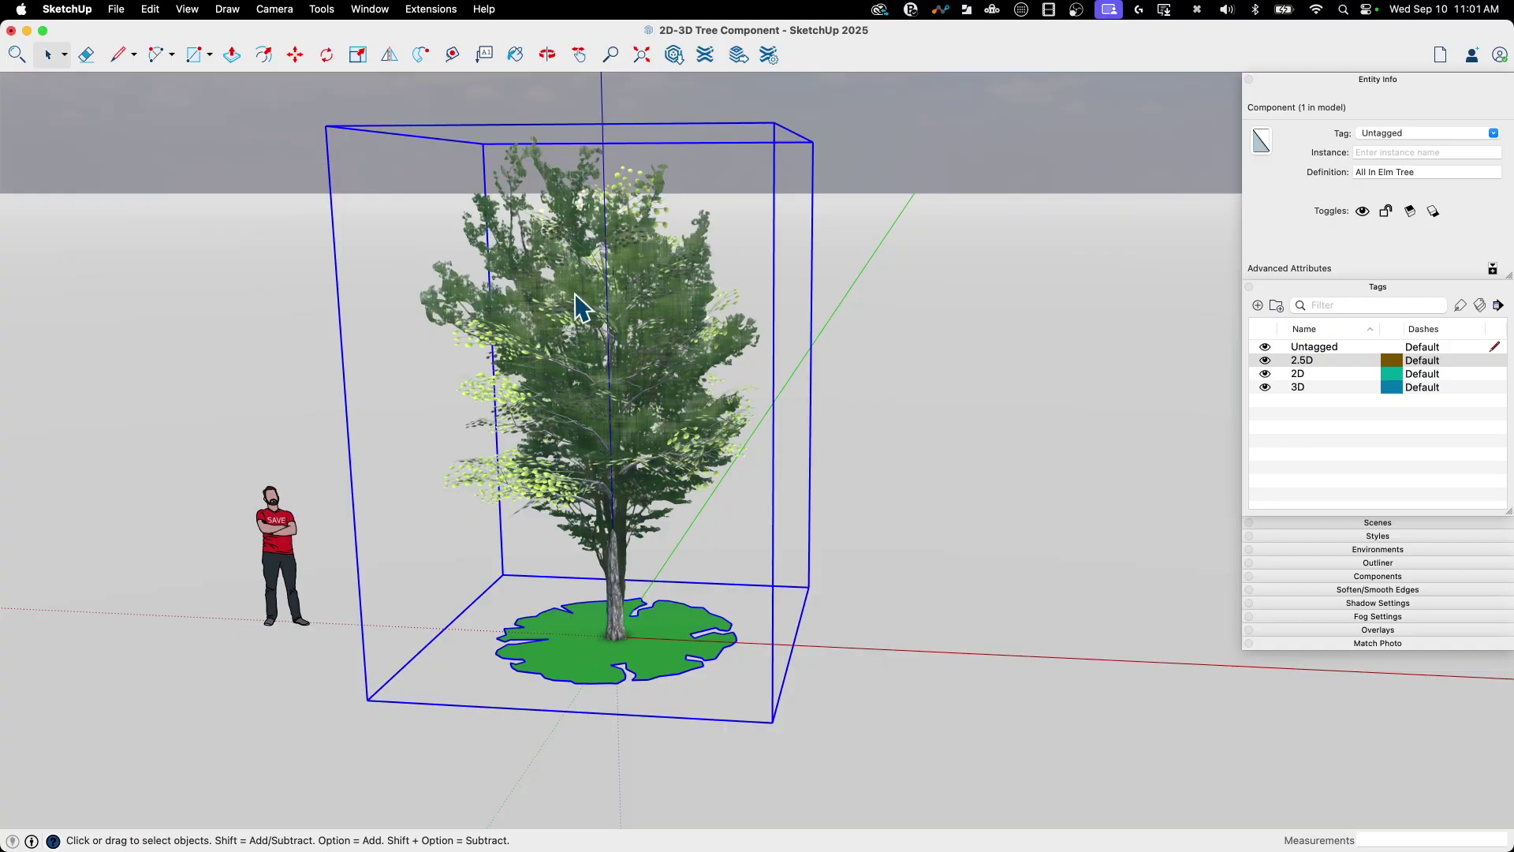
middle_drag(607, 373, 838, 568)
click(837, 568)
scroll(638, 469, down, 2)
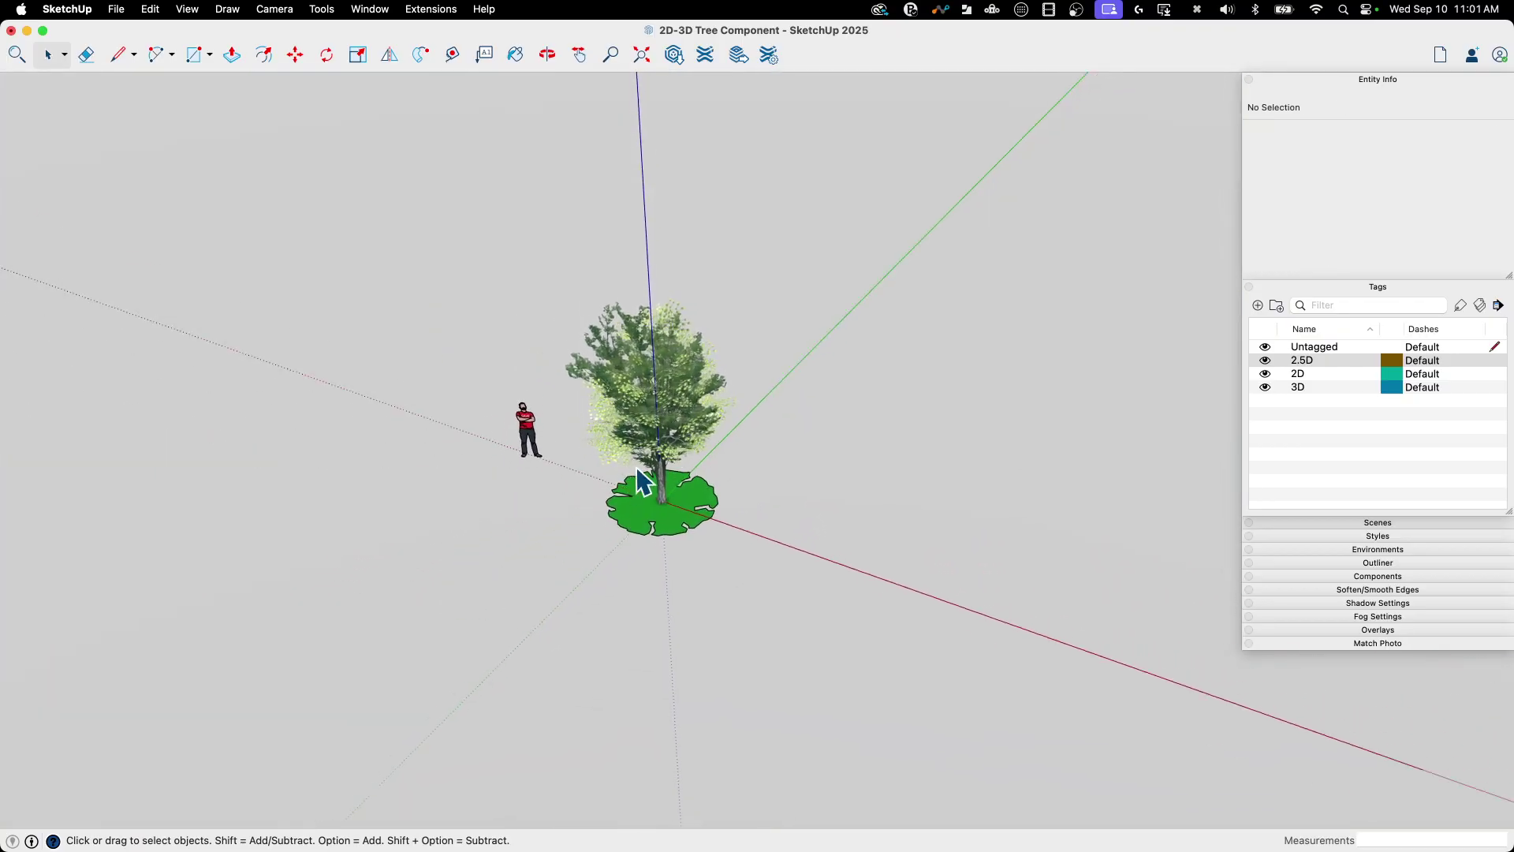
click(664, 438)
middle_drag(664, 438, 986, 579)
click(1265, 360)
click(1265, 373)
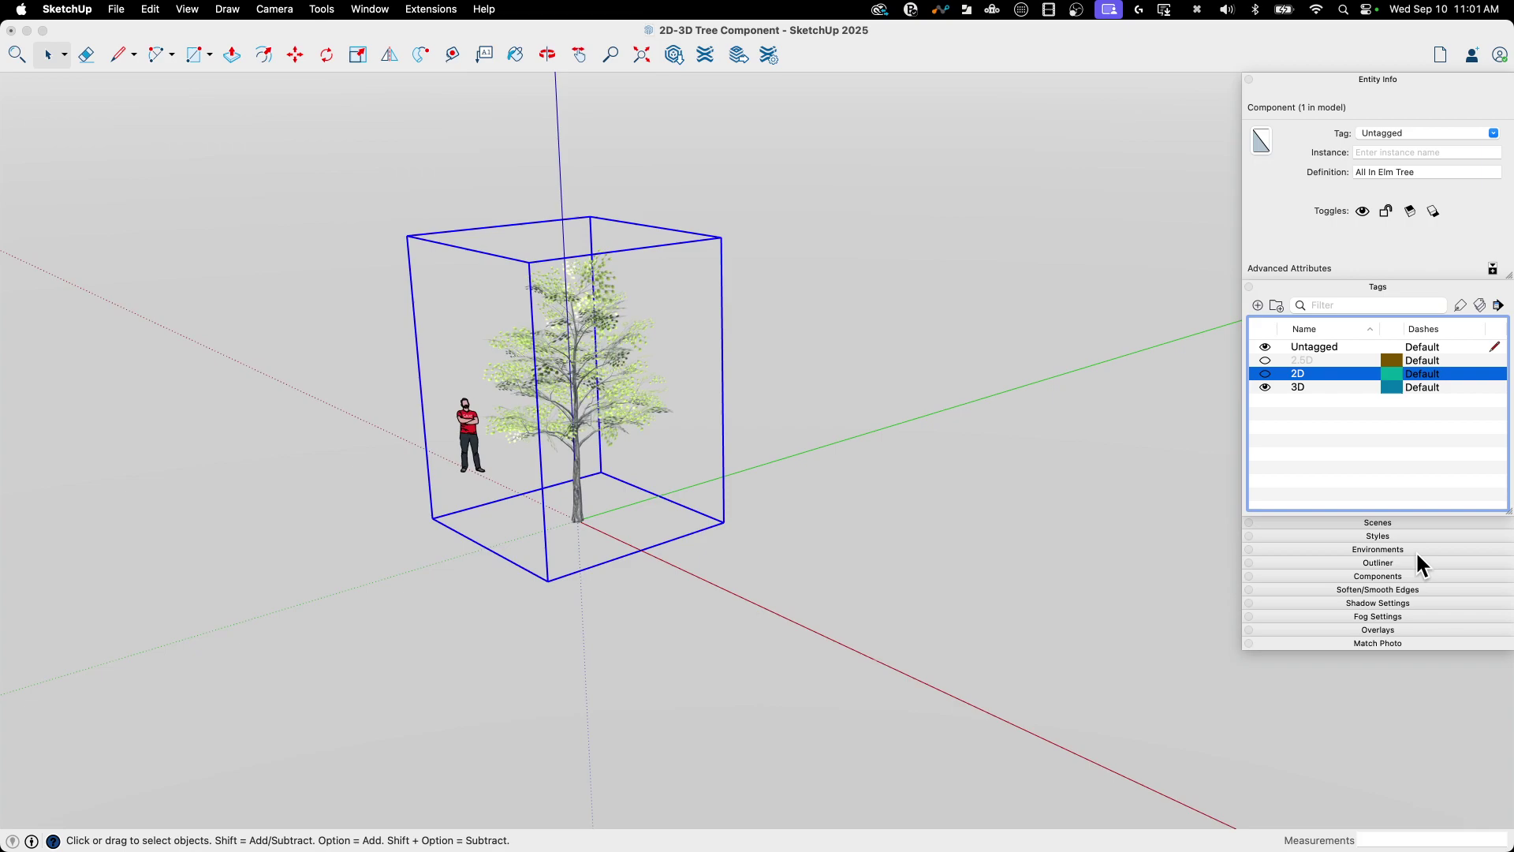
- Place two more All In Elm Tree components from the model's component library in a row along the green axis
click(1390, 577)
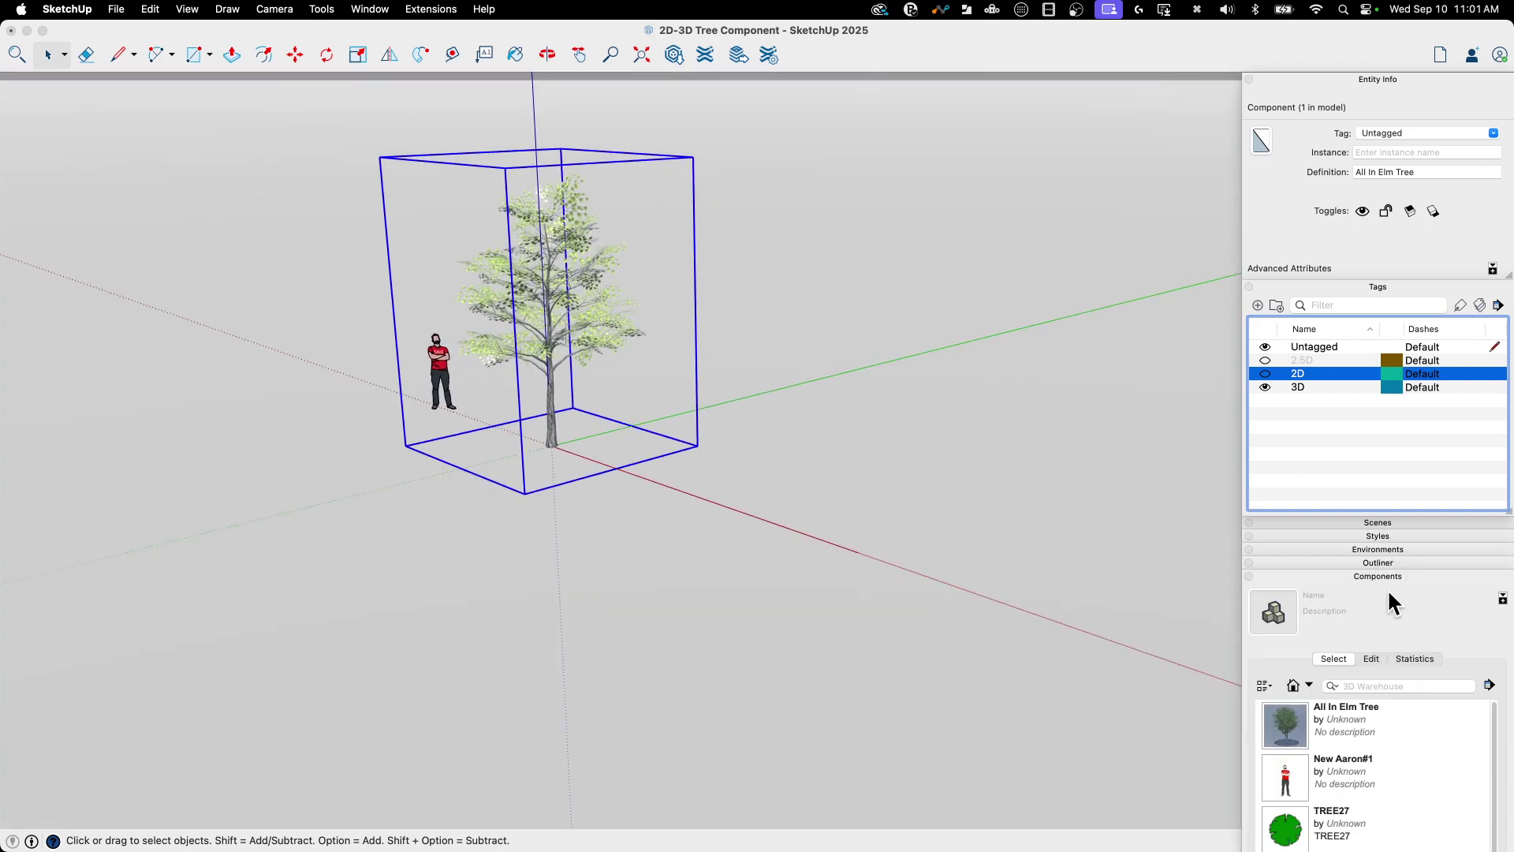
click(1287, 726)
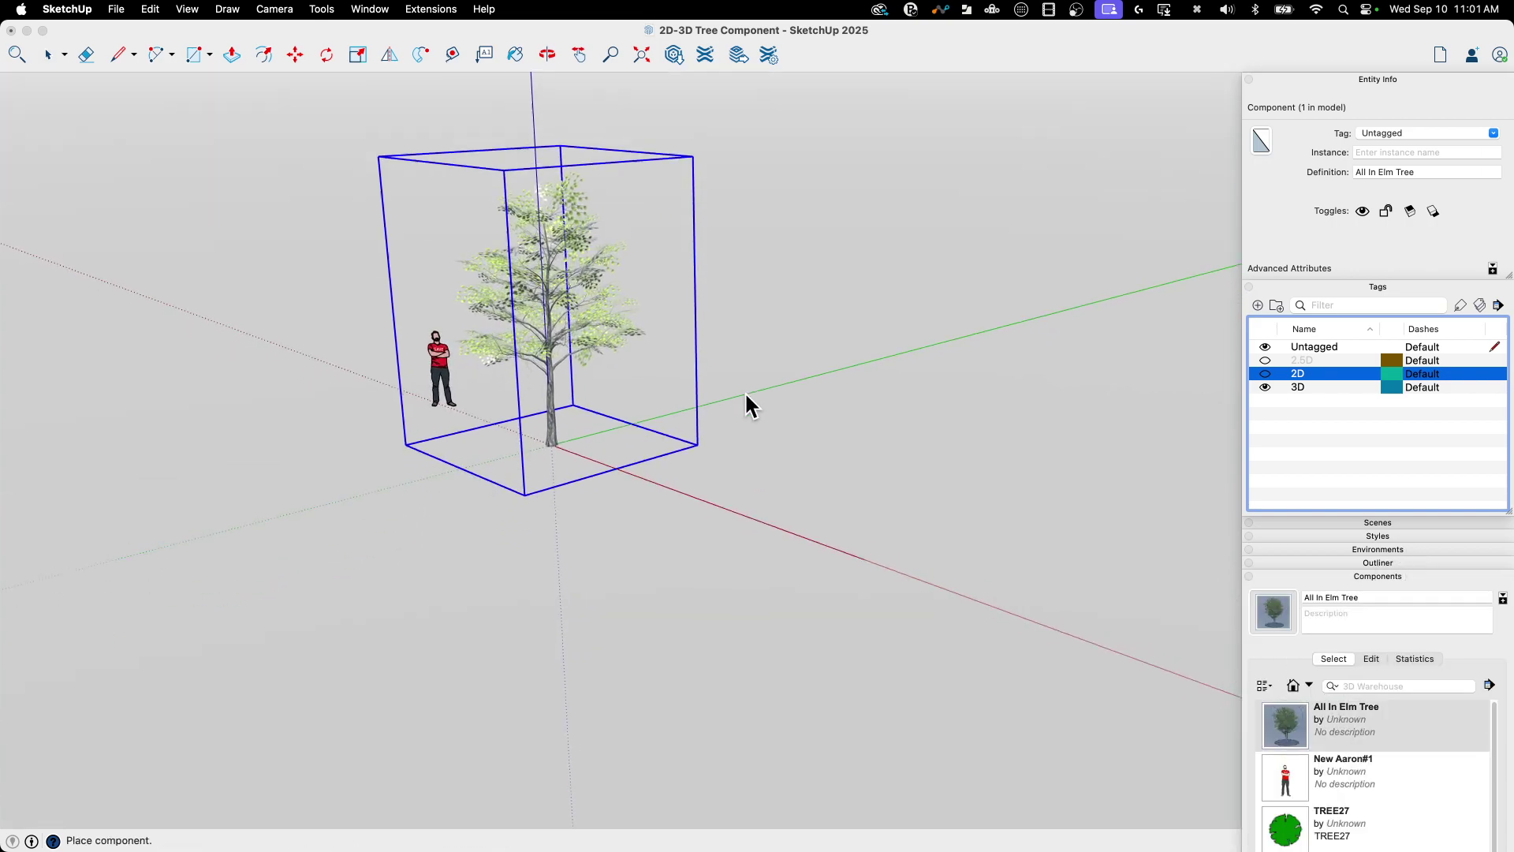
middle_drag(745, 391, 748, 284)
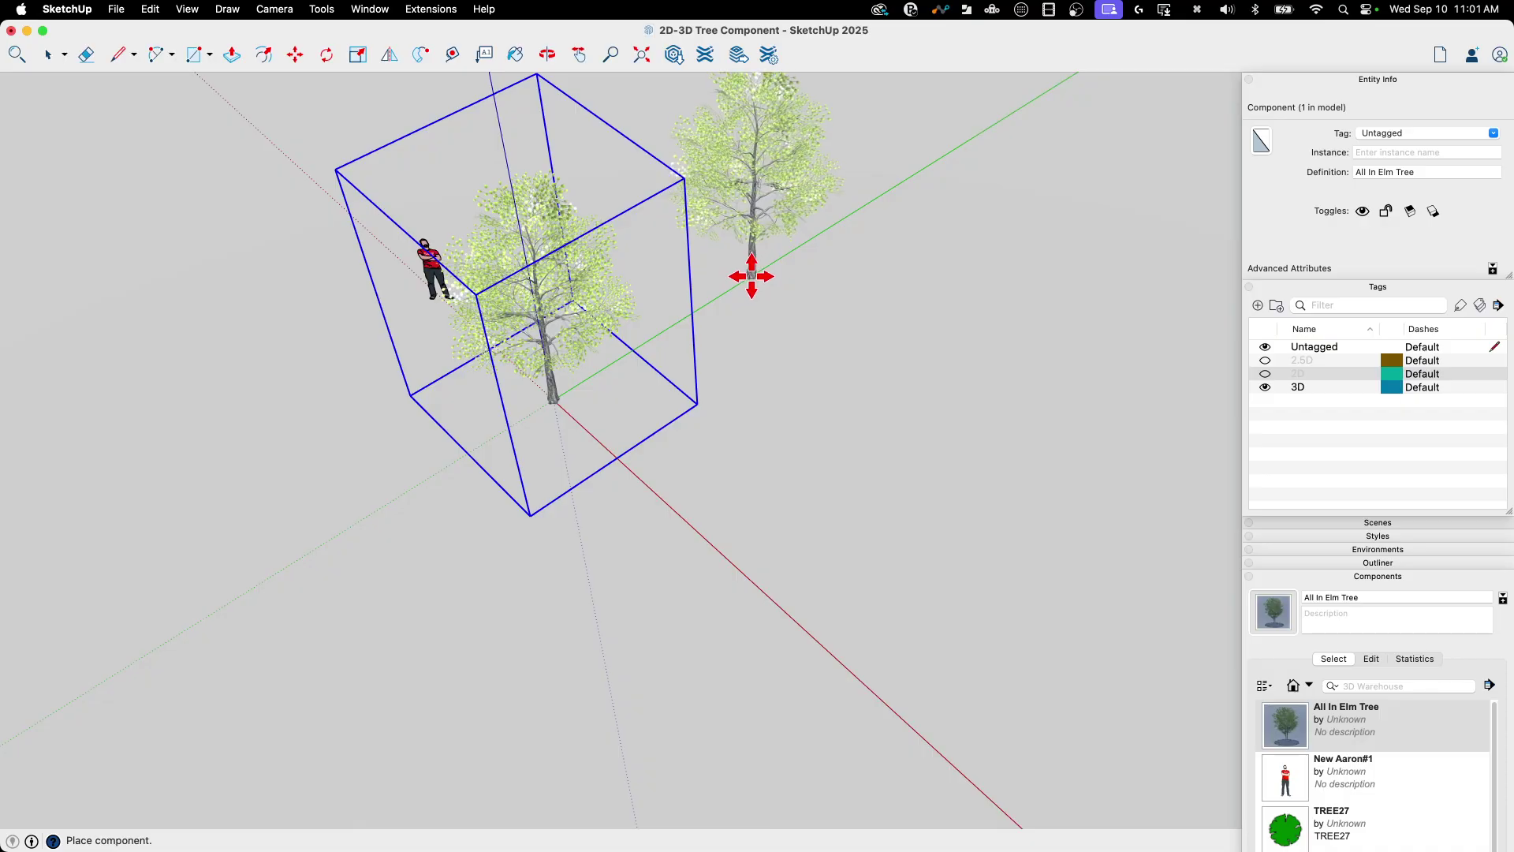
click(752, 276)
click(1293, 742)
scroll(845, 254, down, 3)
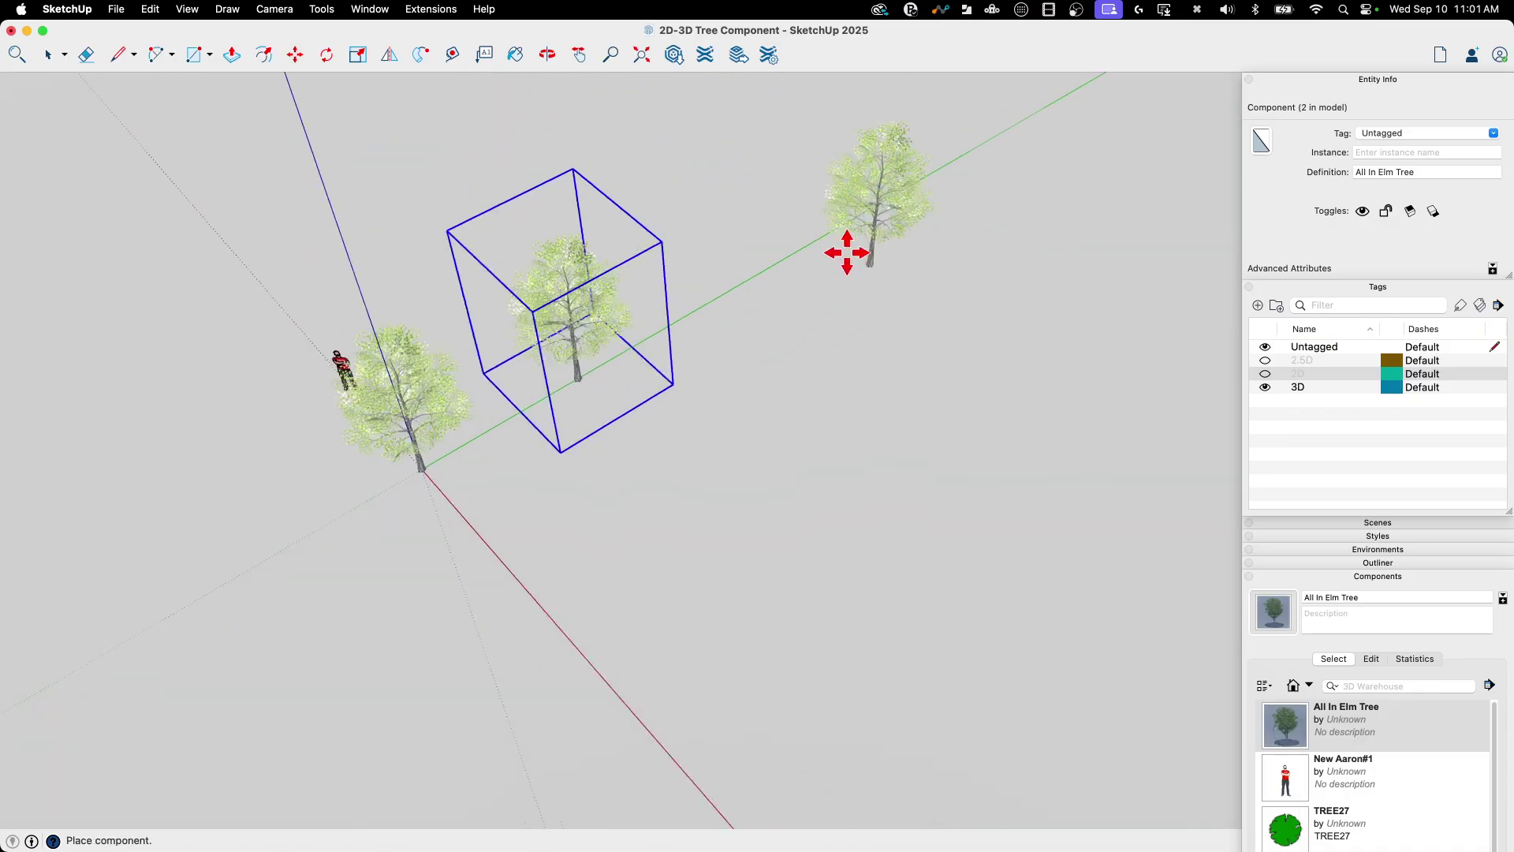
click(707, 302)
- Place two further All In Elm Tree components, one between the red and green axes and one behind the row
click(1282, 725)
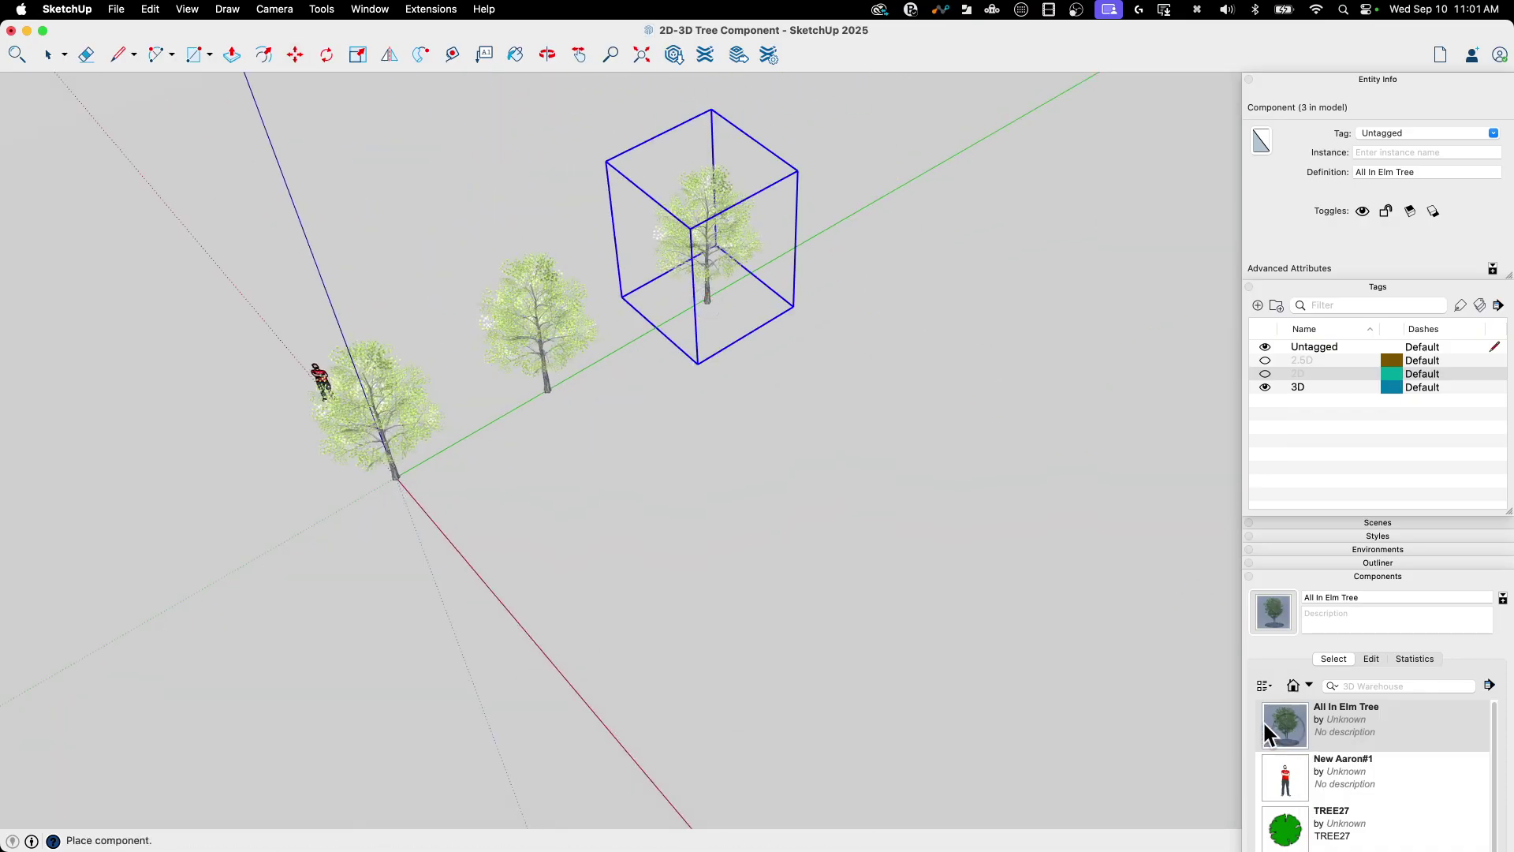
click(652, 587)
click(1279, 729)
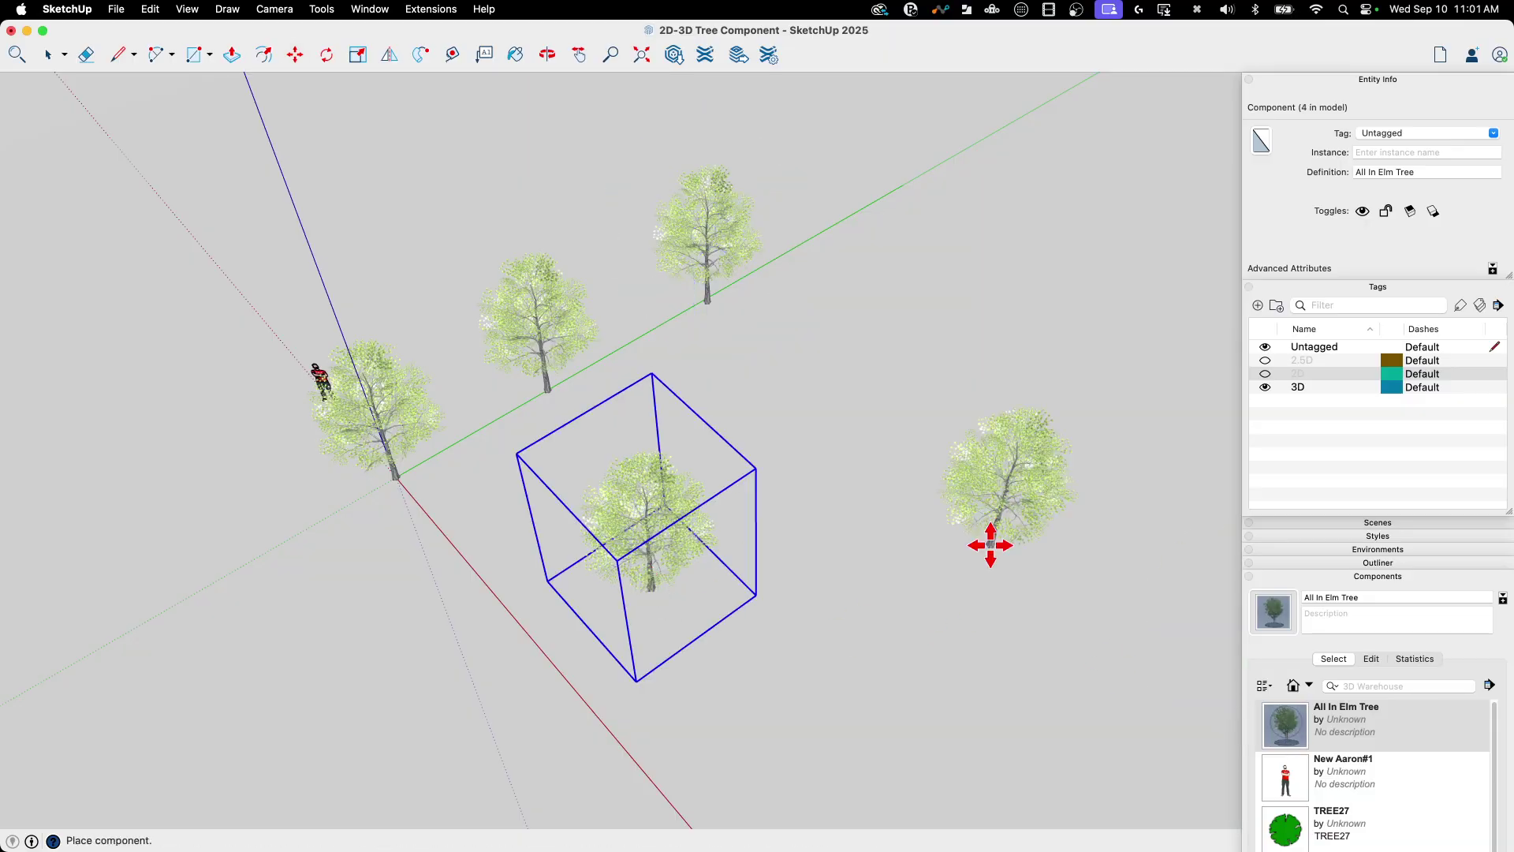
click(541, 211)
key(space)
middle_drag(946, 568, 752, 275)
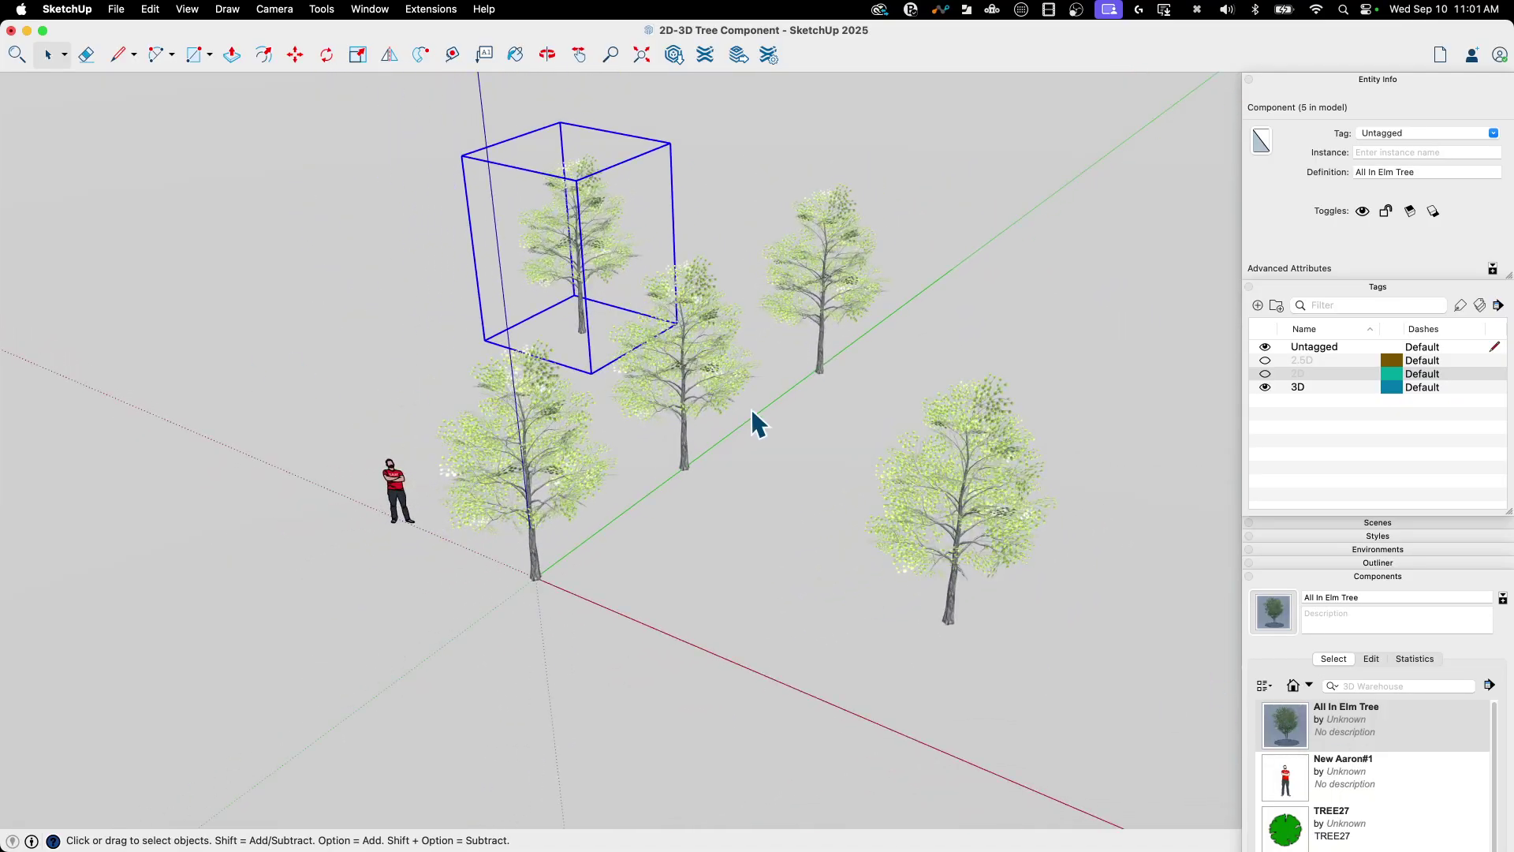
- Switch all the trees to their plan symbols by showing the 2D tag and hiding the 3D tag
click(1409, 576)
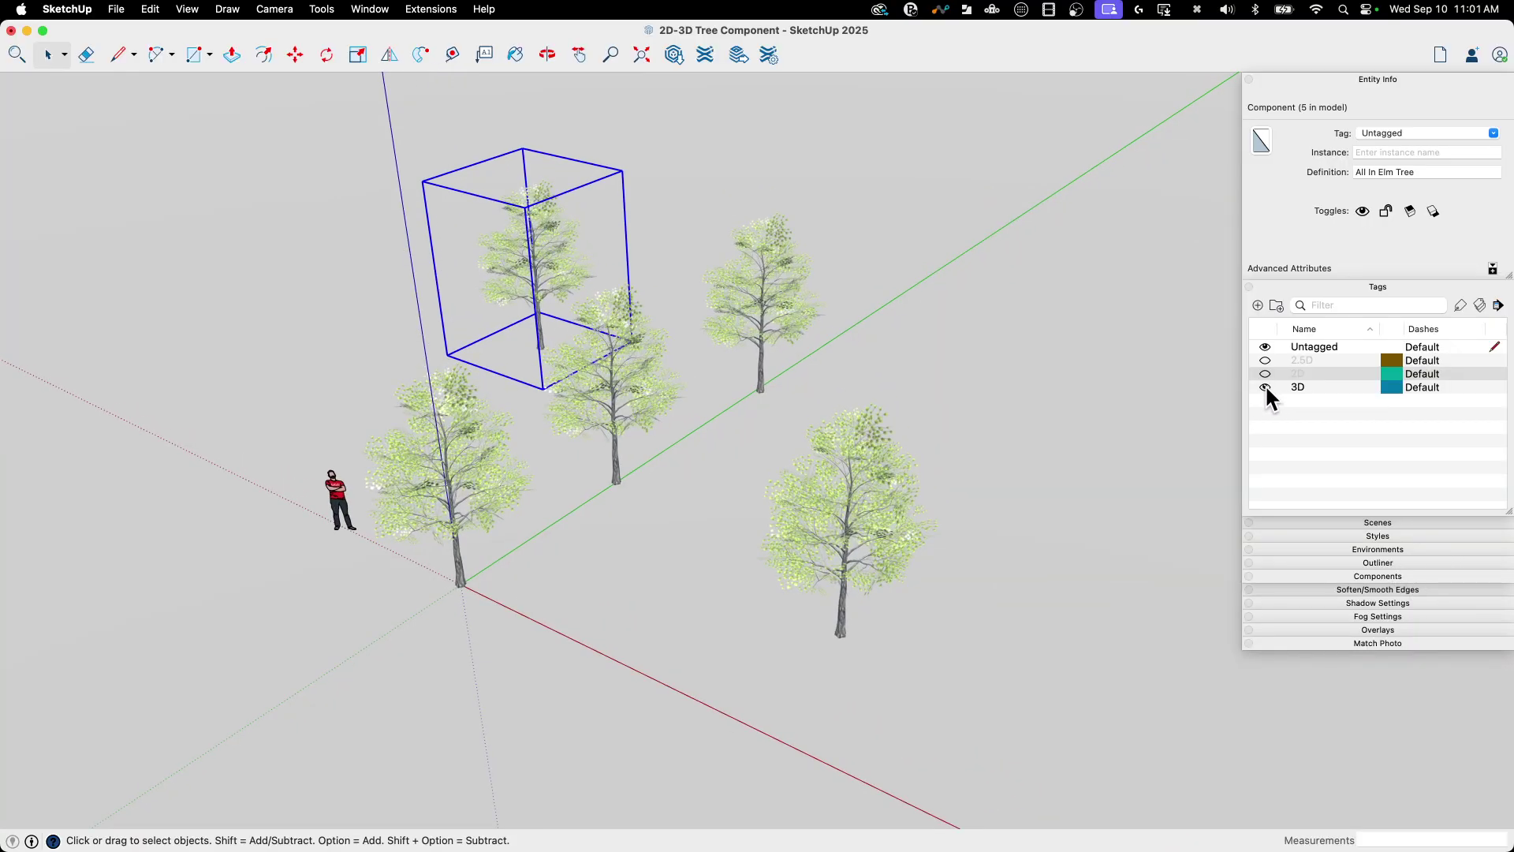
click(1265, 373)
click(1264, 385)
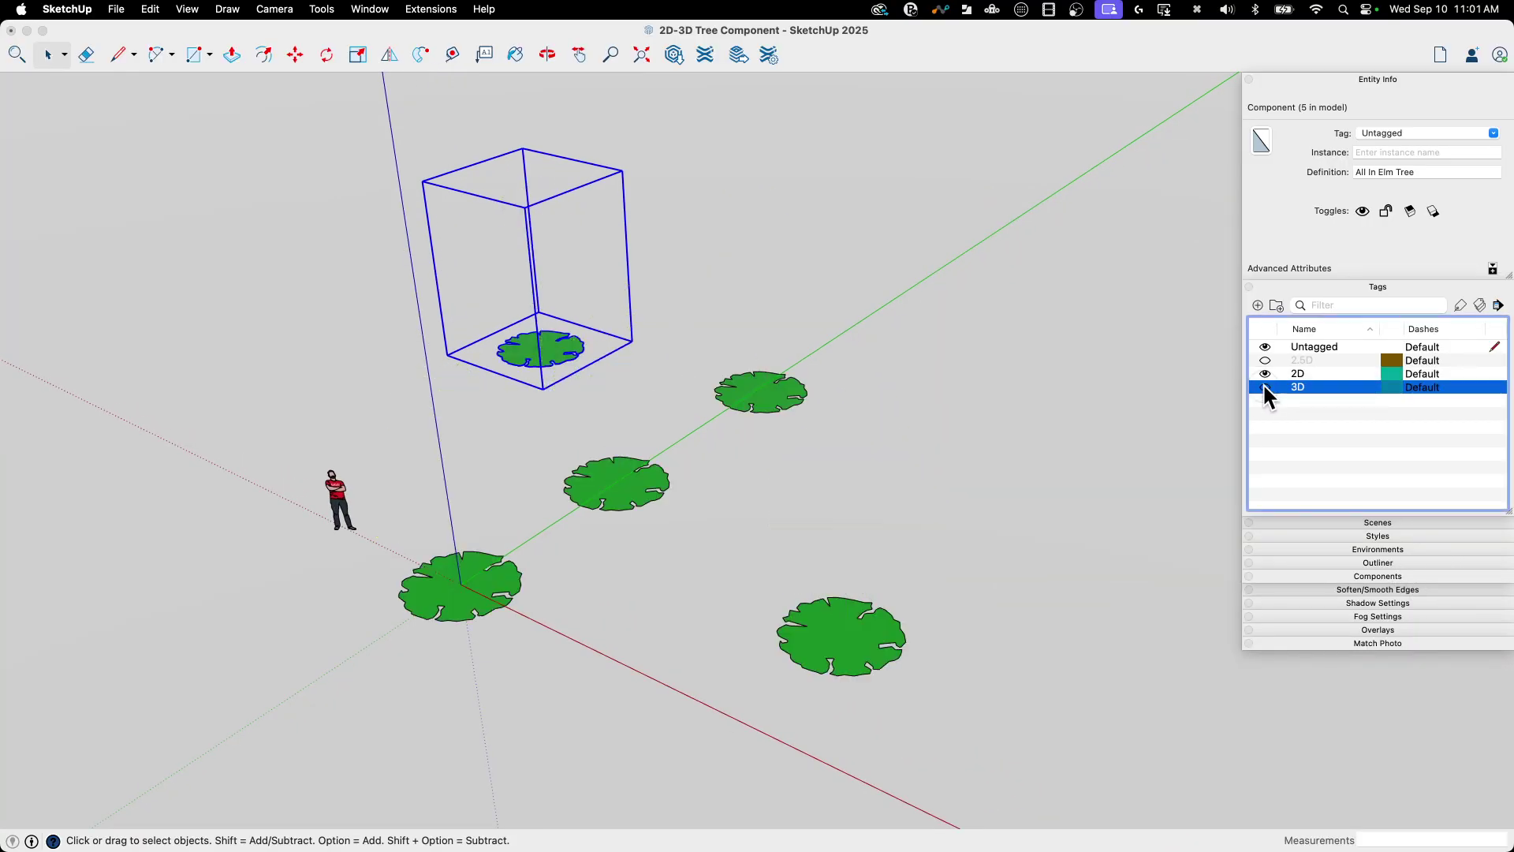
- Switch all the trees to the 2.5D version with the 2D and 3D tags hidden, and clear the selection
click(1265, 385)
click(1265, 386)
click(1265, 373)
click(1265, 360)
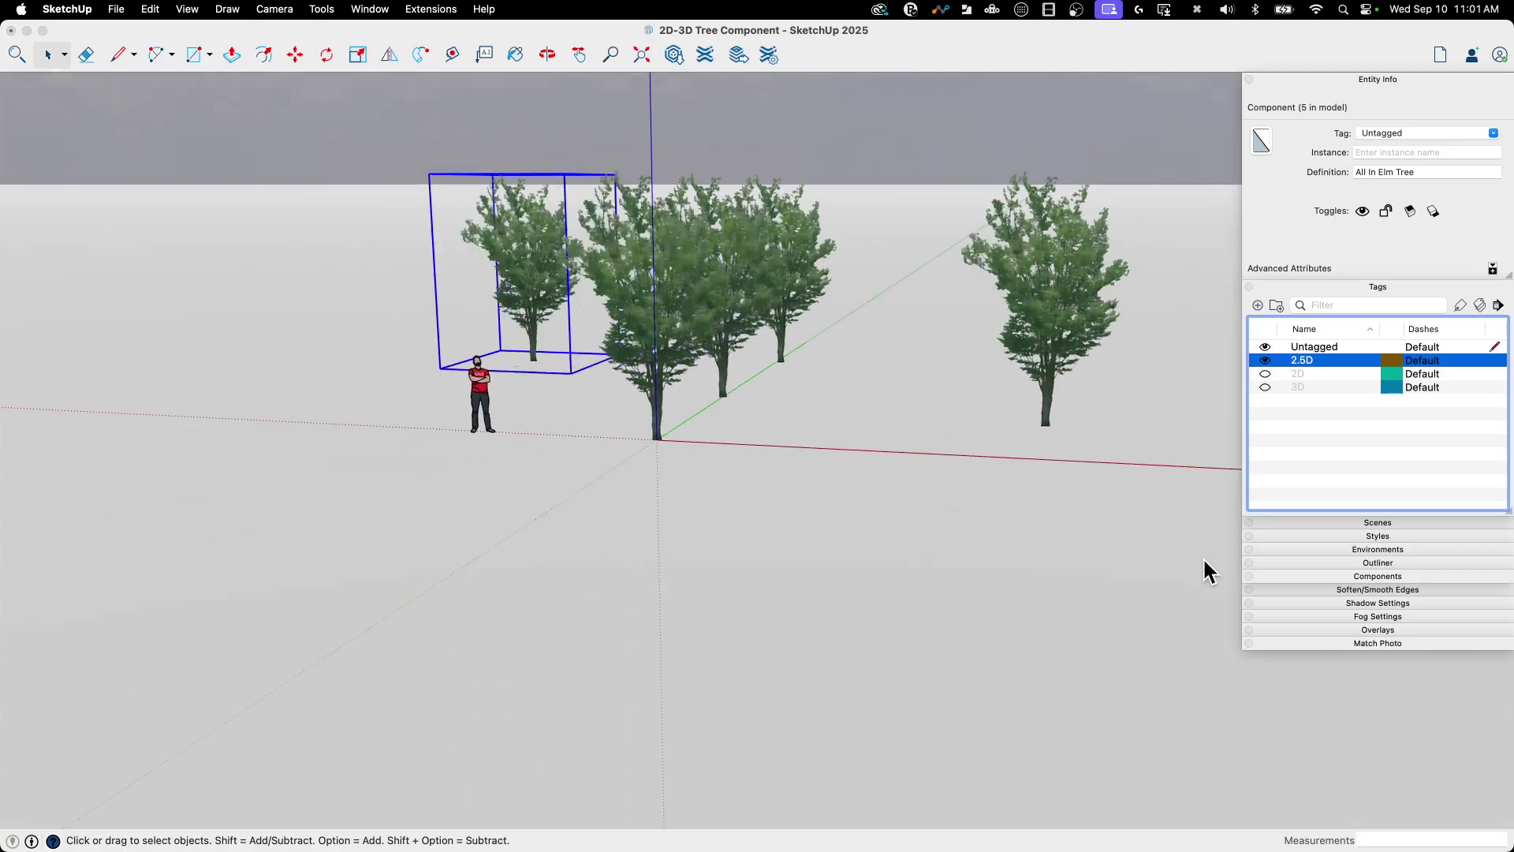
click(1180, 527)
click(1074, 448)
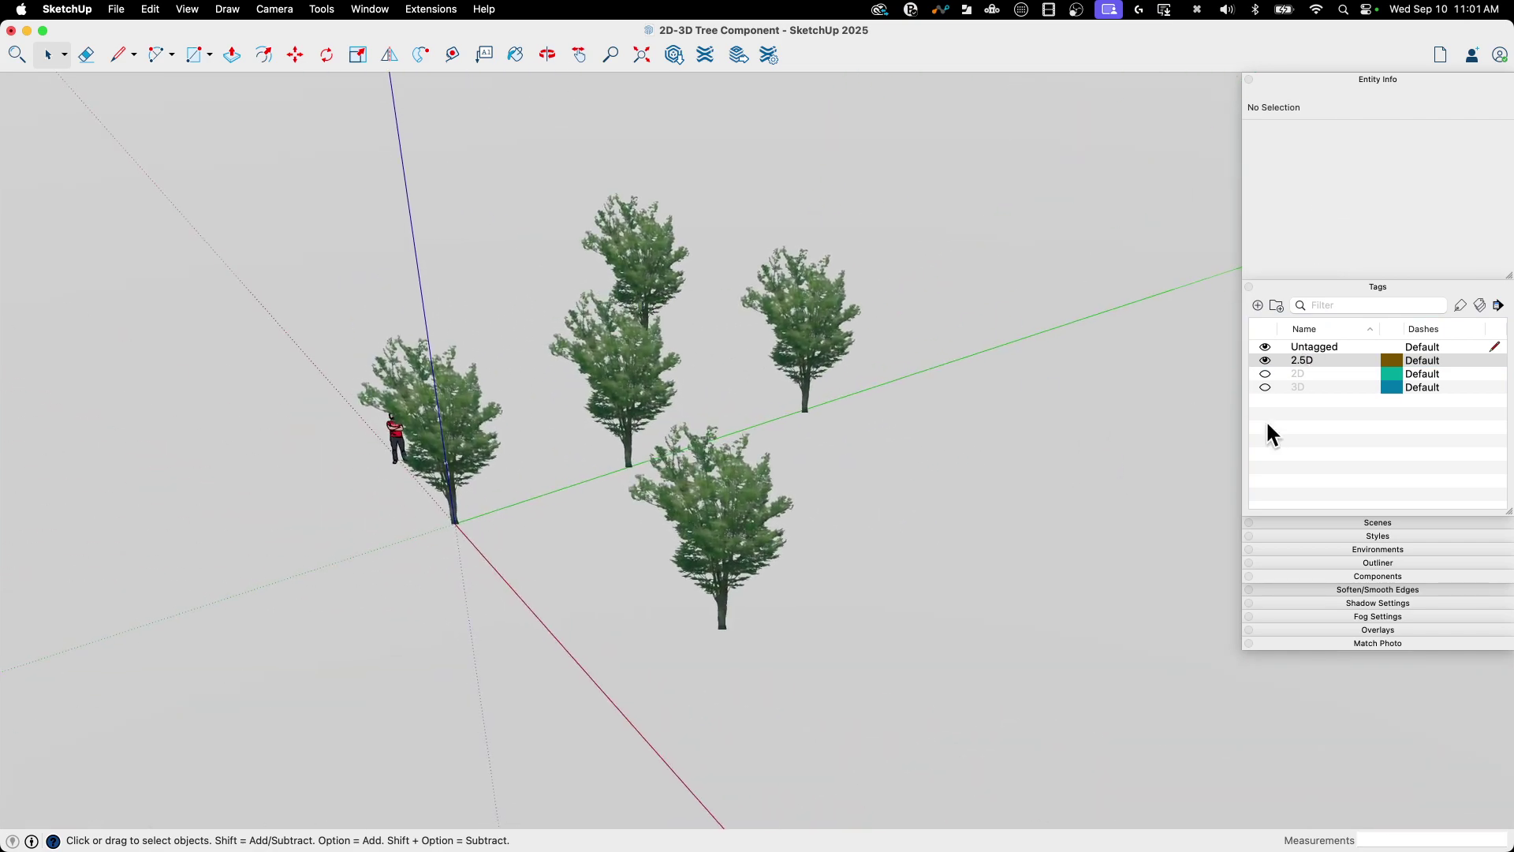
- Open the scene details and restrict the properties to save to Visible Tags only
click(1308, 287)
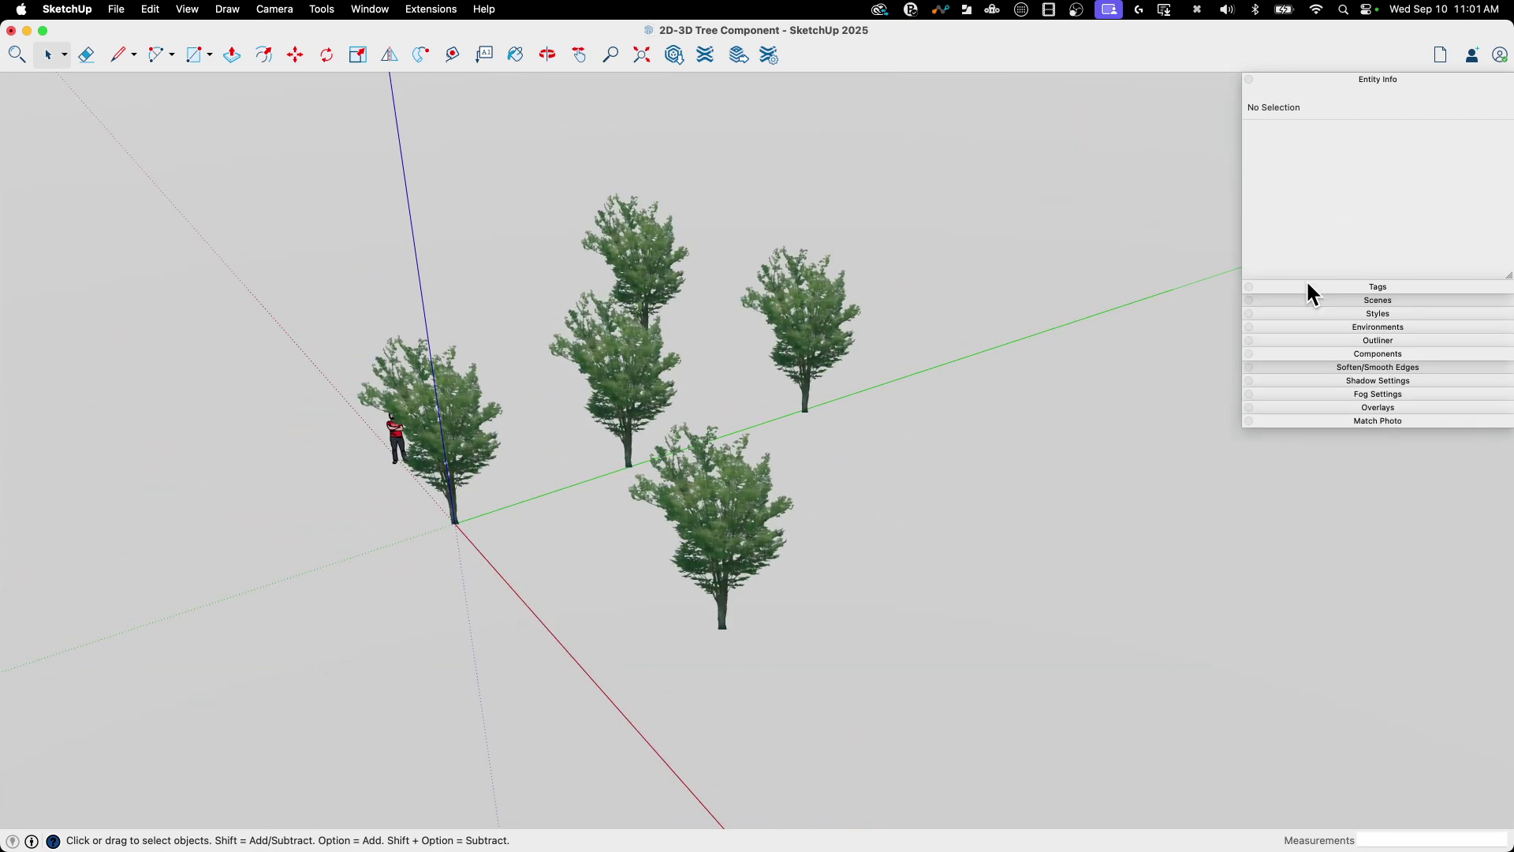
click(1355, 300)
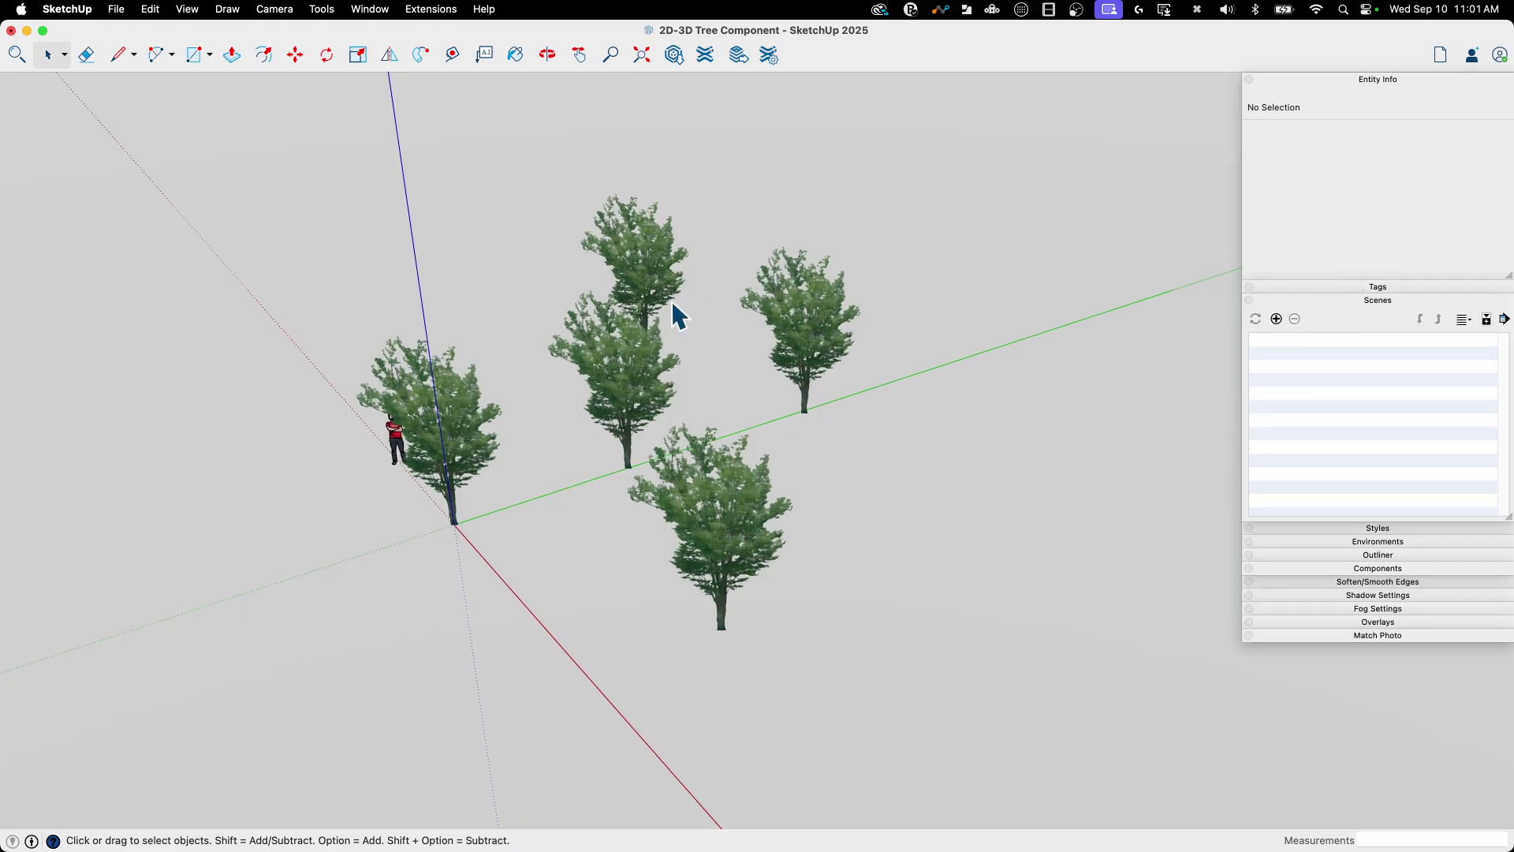
click(1486, 320)
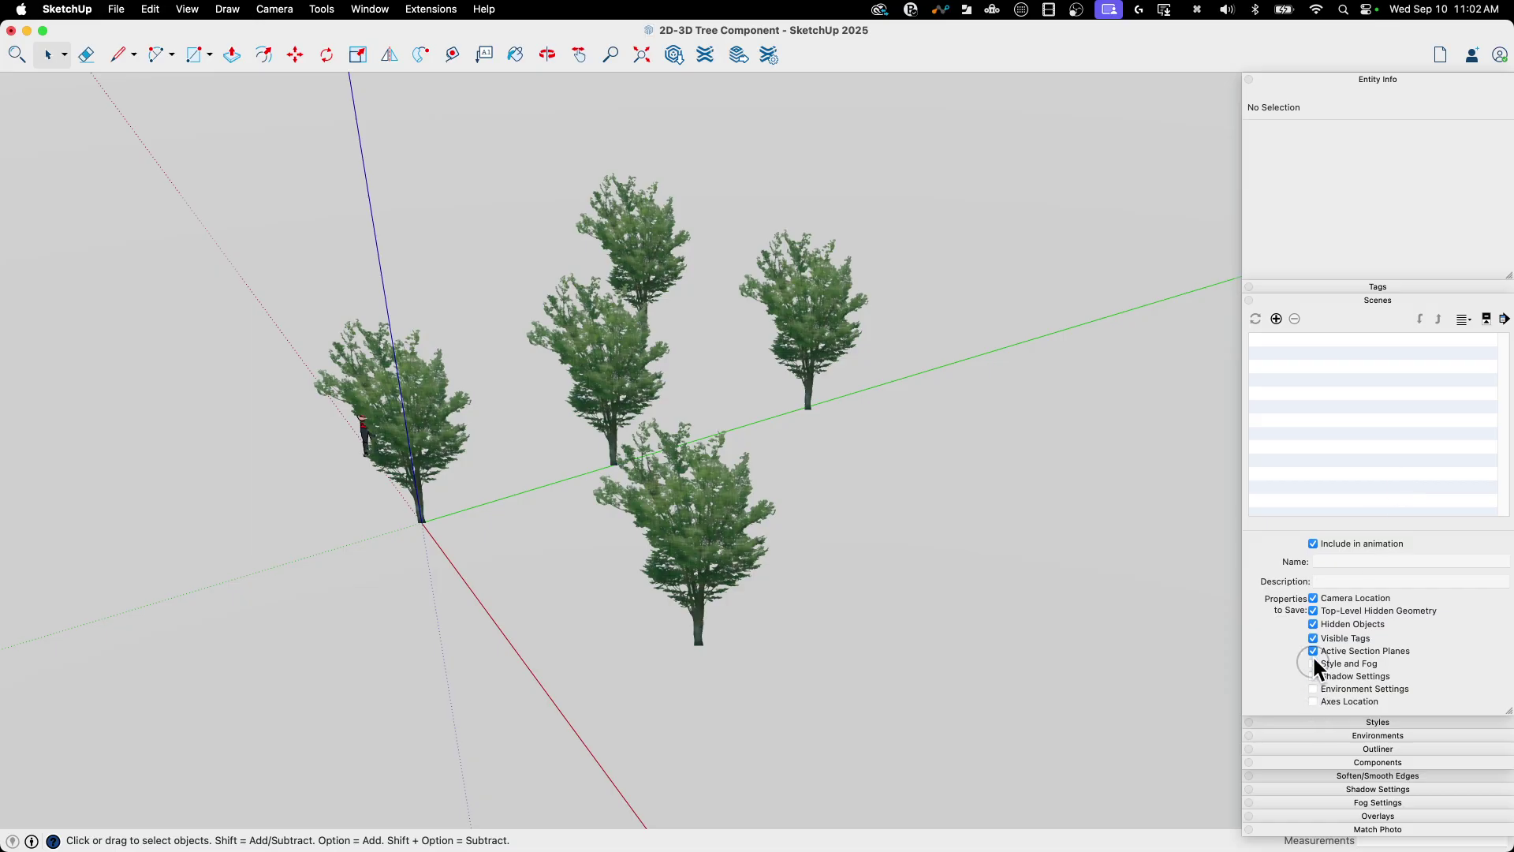
click(1313, 624)
click(1314, 610)
click(1314, 597)
- Add a scene of the 2.5D trees, saving the style changes as a new style, and name it Face Me Trees
click(1276, 319)
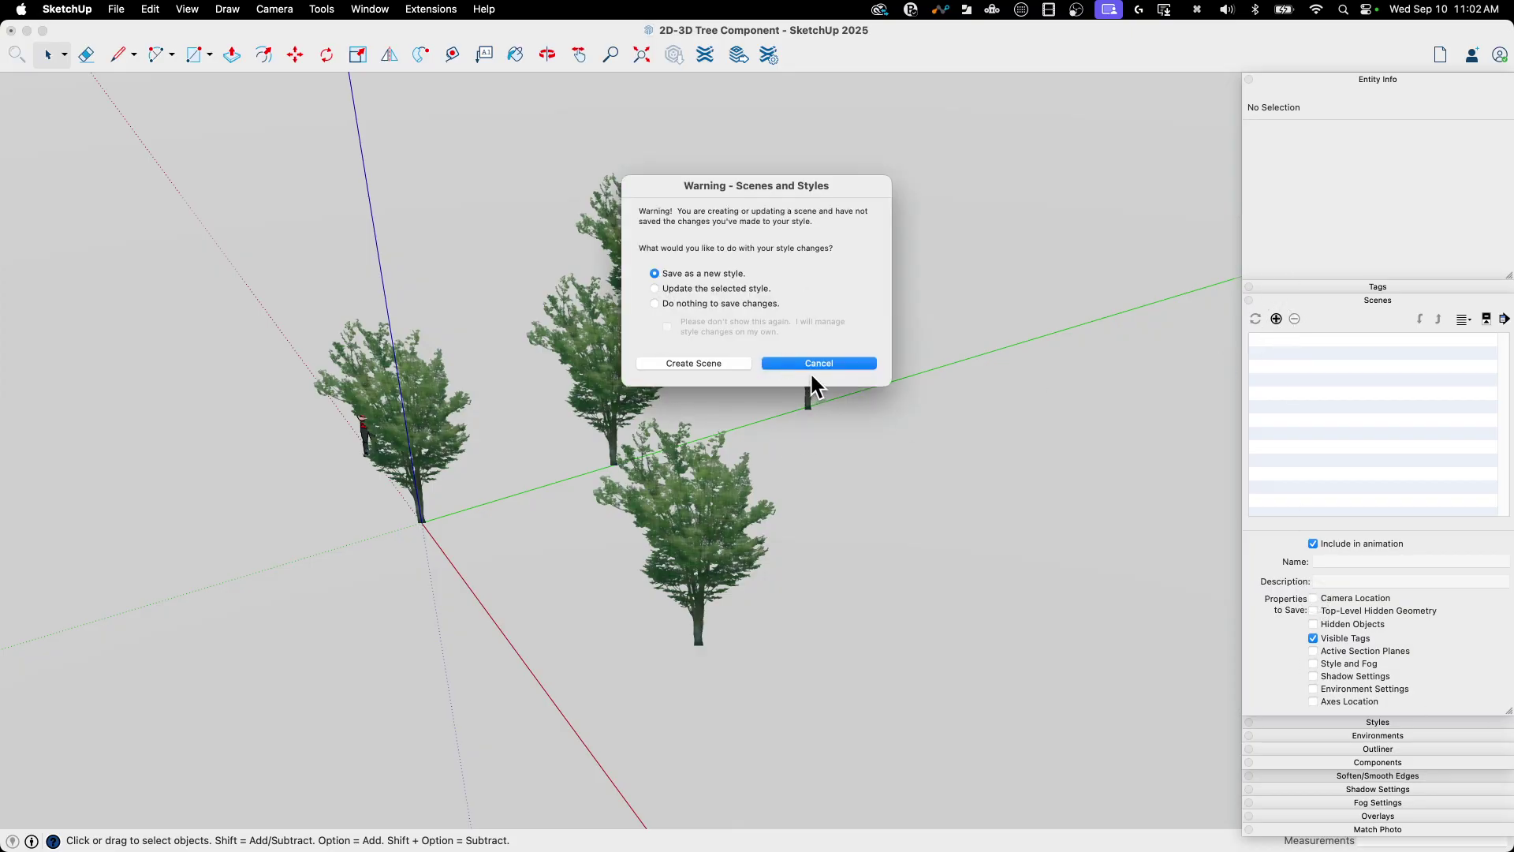
click(694, 363)
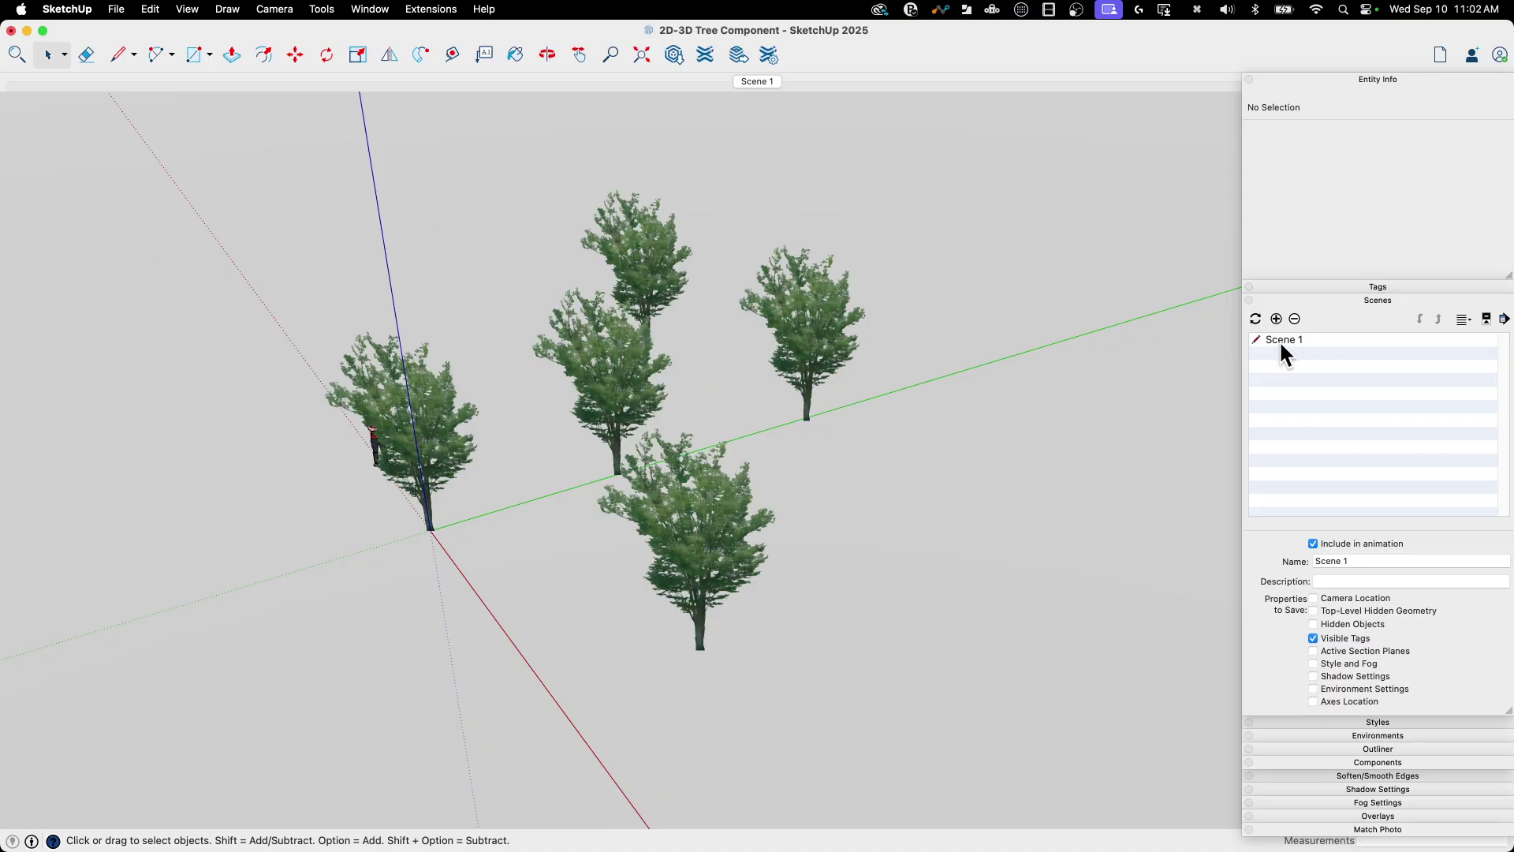
triple_click(1326, 560)
text(Face M)
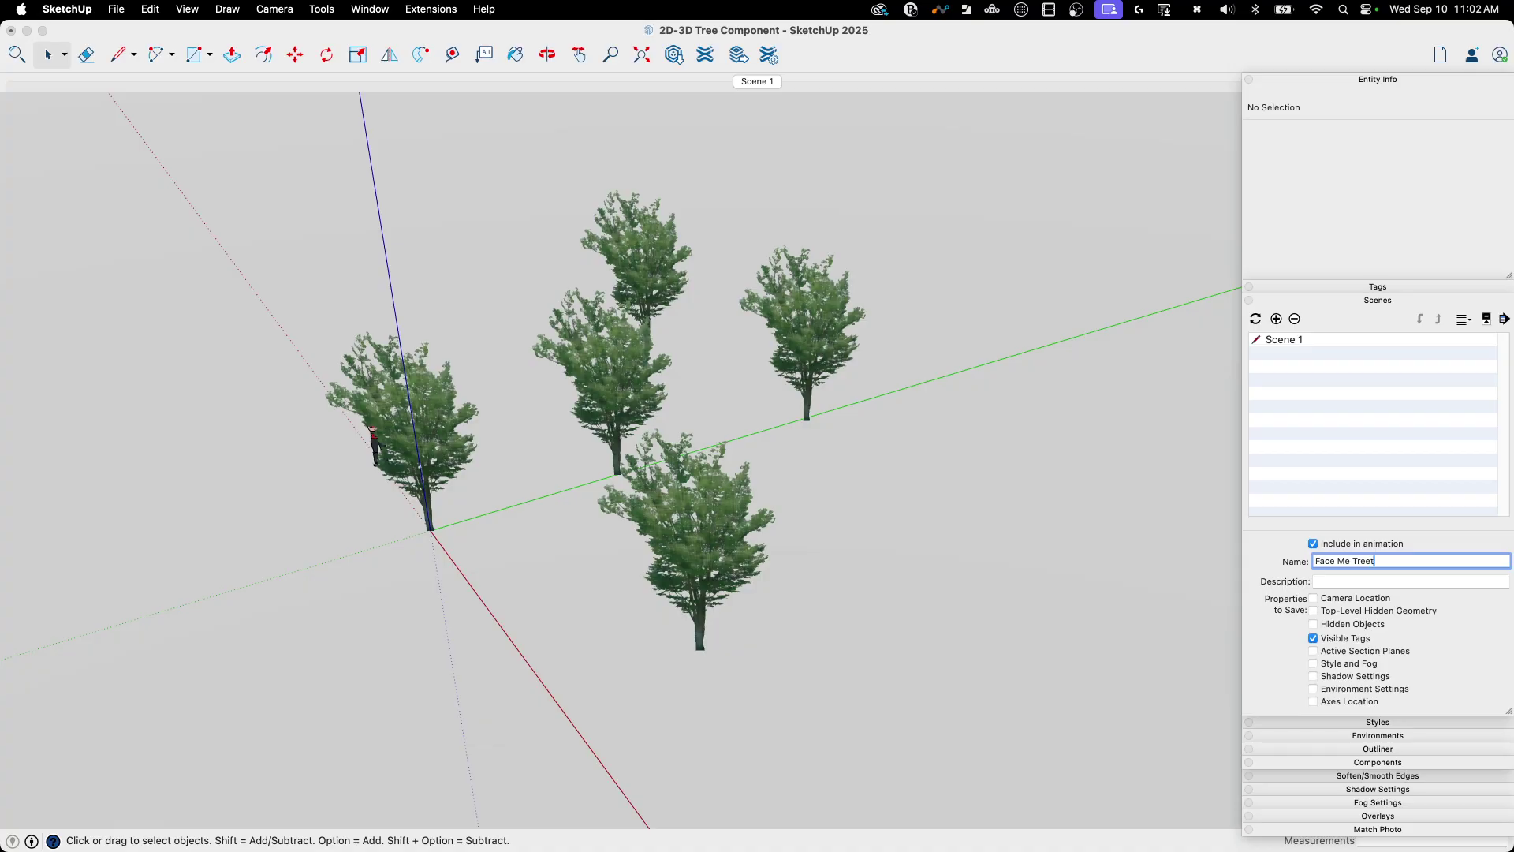
key(Return)
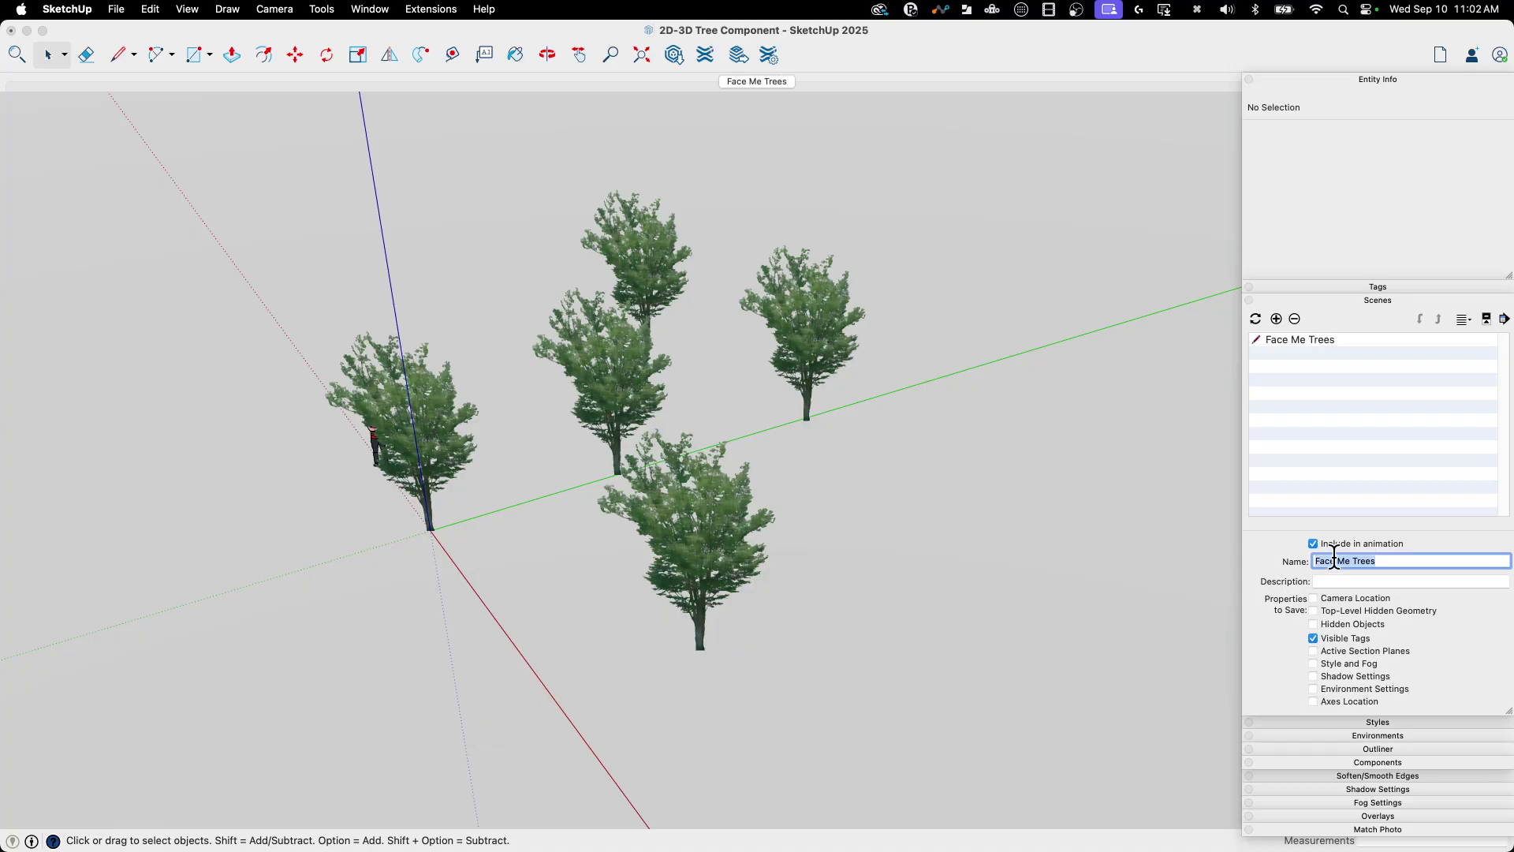
- Hide the 2.5D tag, show the 3D tag, and add a second scene storing that tag visibility
click(1350, 80)
click(1356, 93)
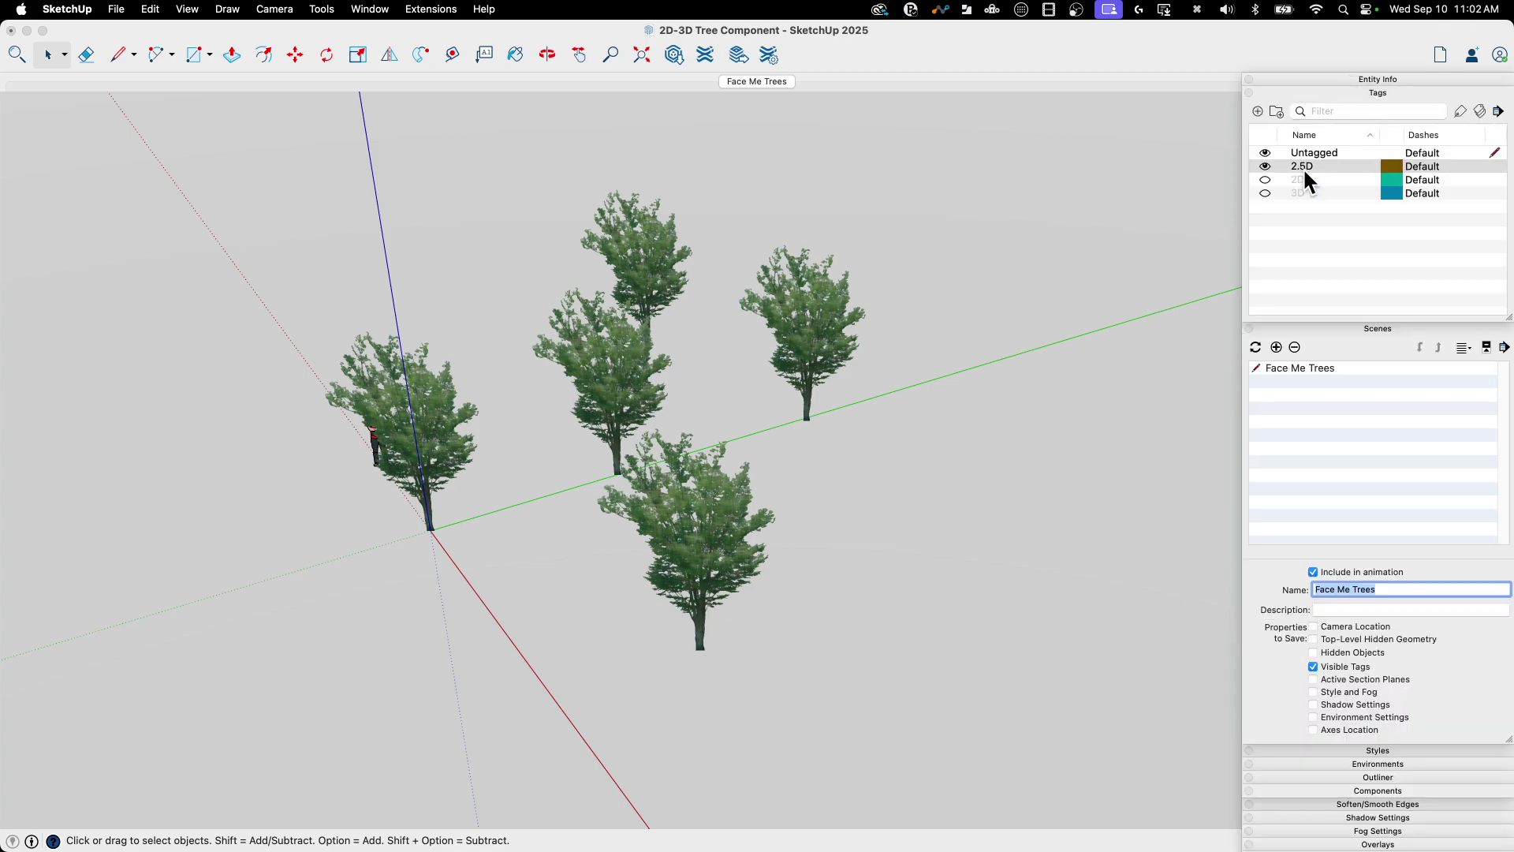
click(1265, 165)
click(1265, 193)
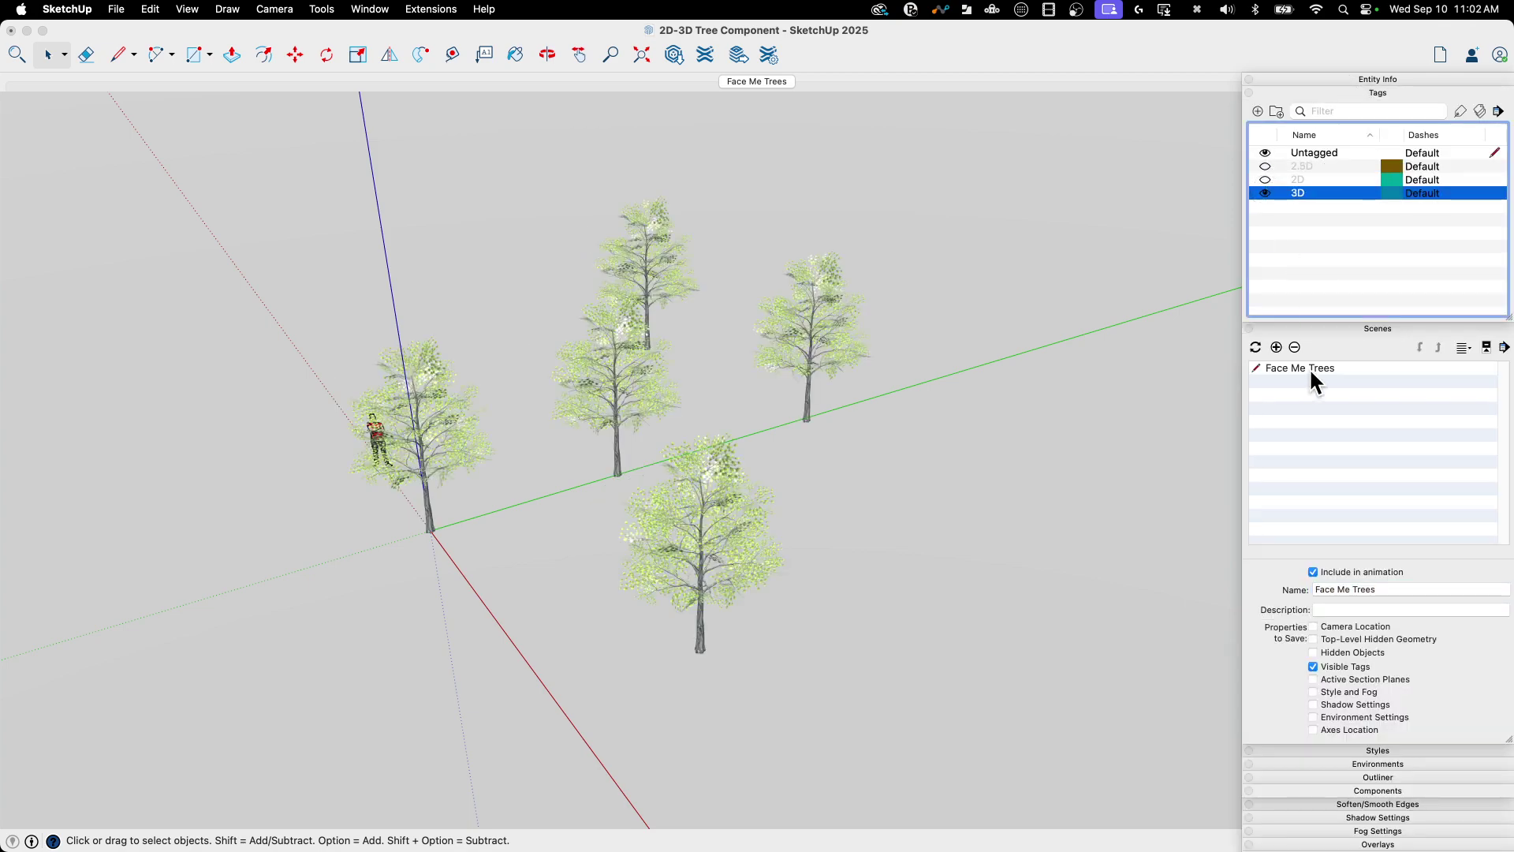
click(1276, 347)
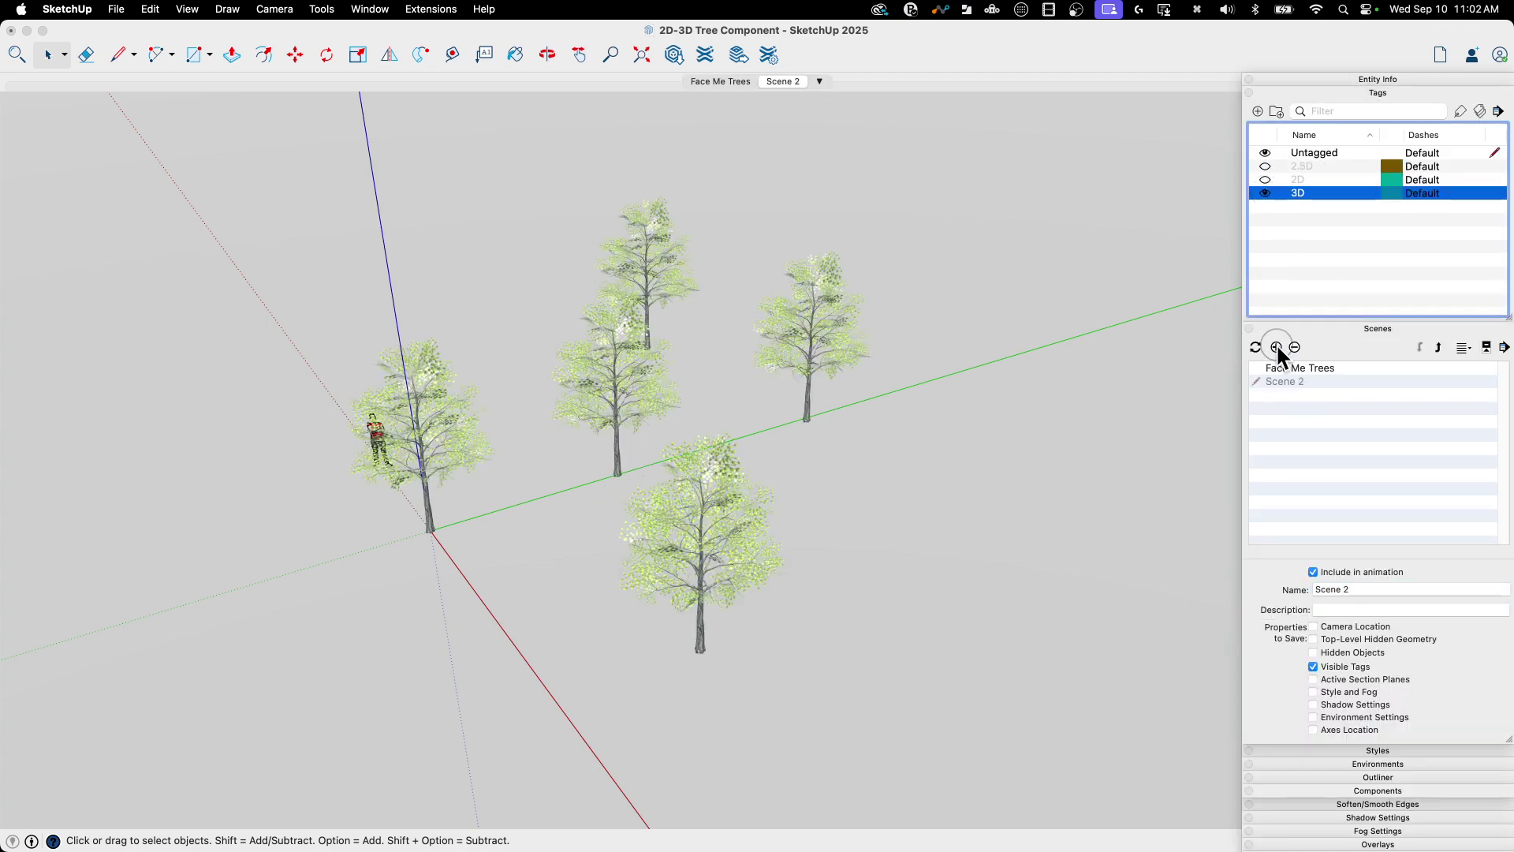
- Rename the second scene as 3D Trees
click(1336, 590)
text(3)
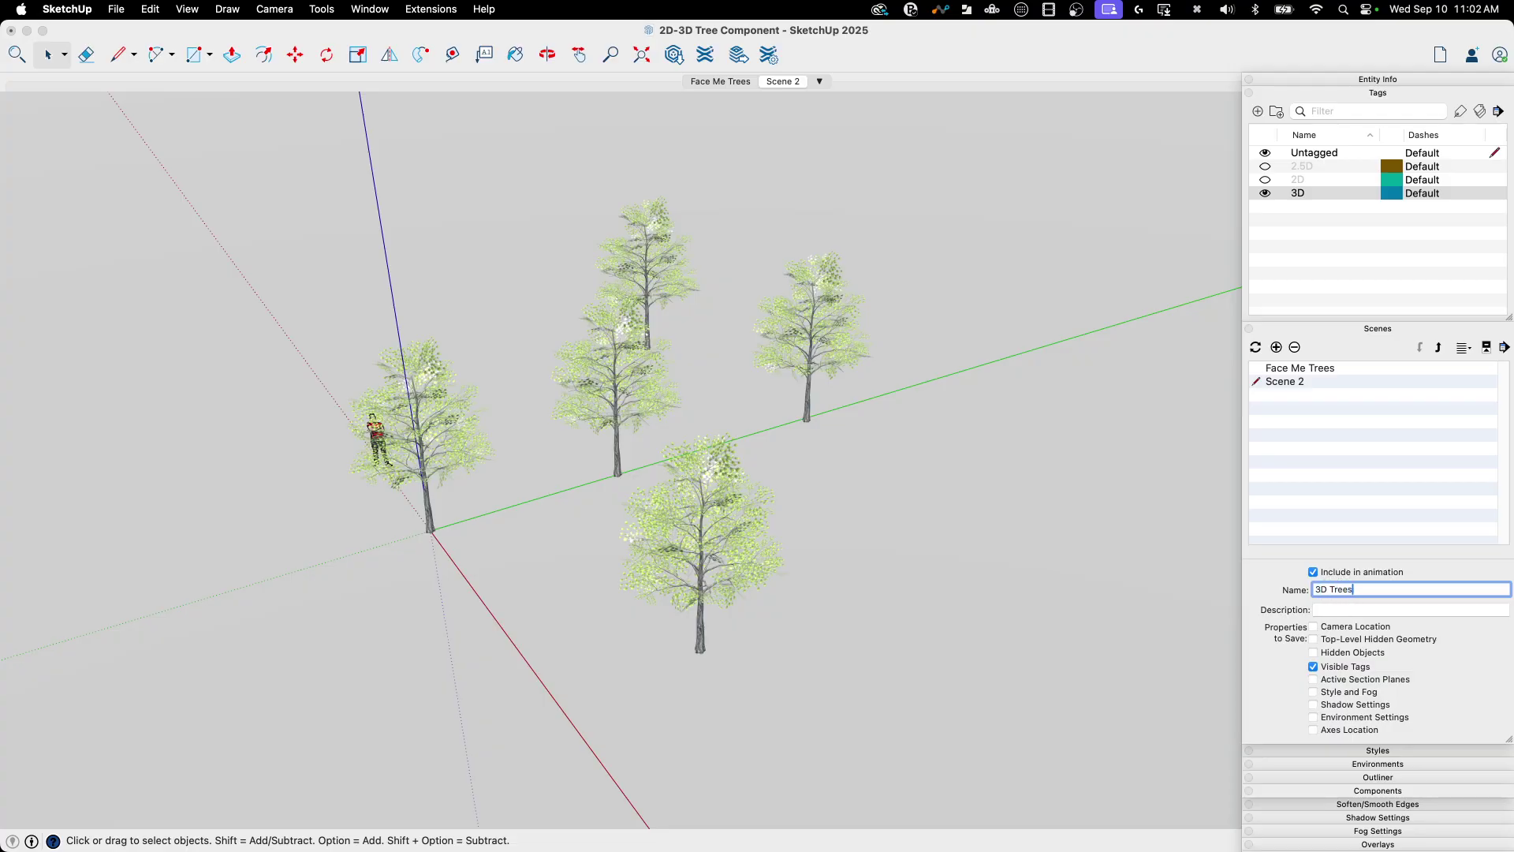
text(D Trees)
key(Return)
- Hide the 3D tag, show the 2D tag, and add a scene of this state named LayOut Trees
click(1263, 193)
click(1265, 180)
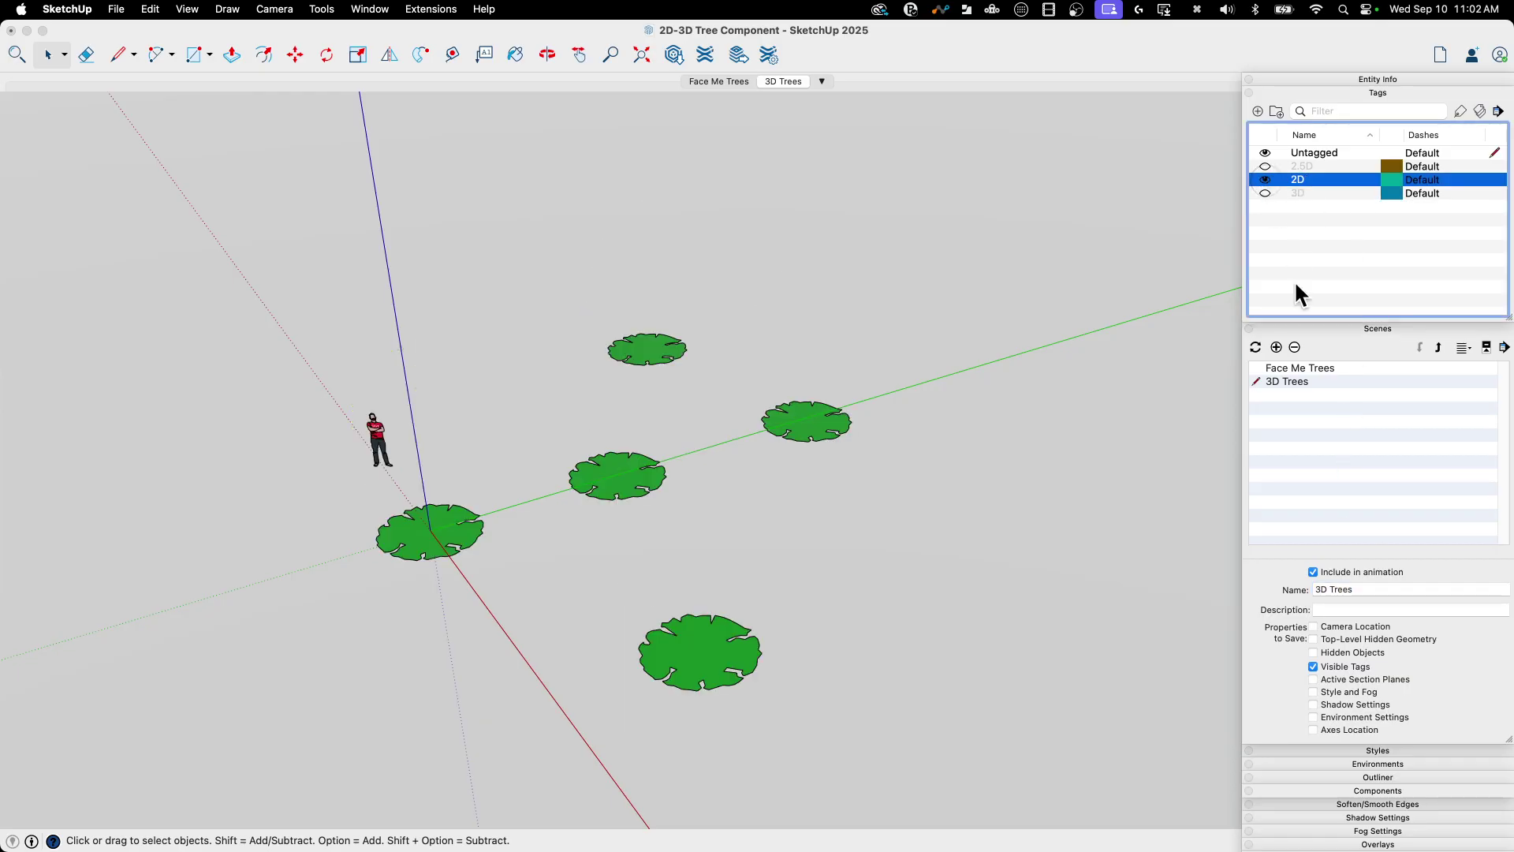
click(1276, 347)
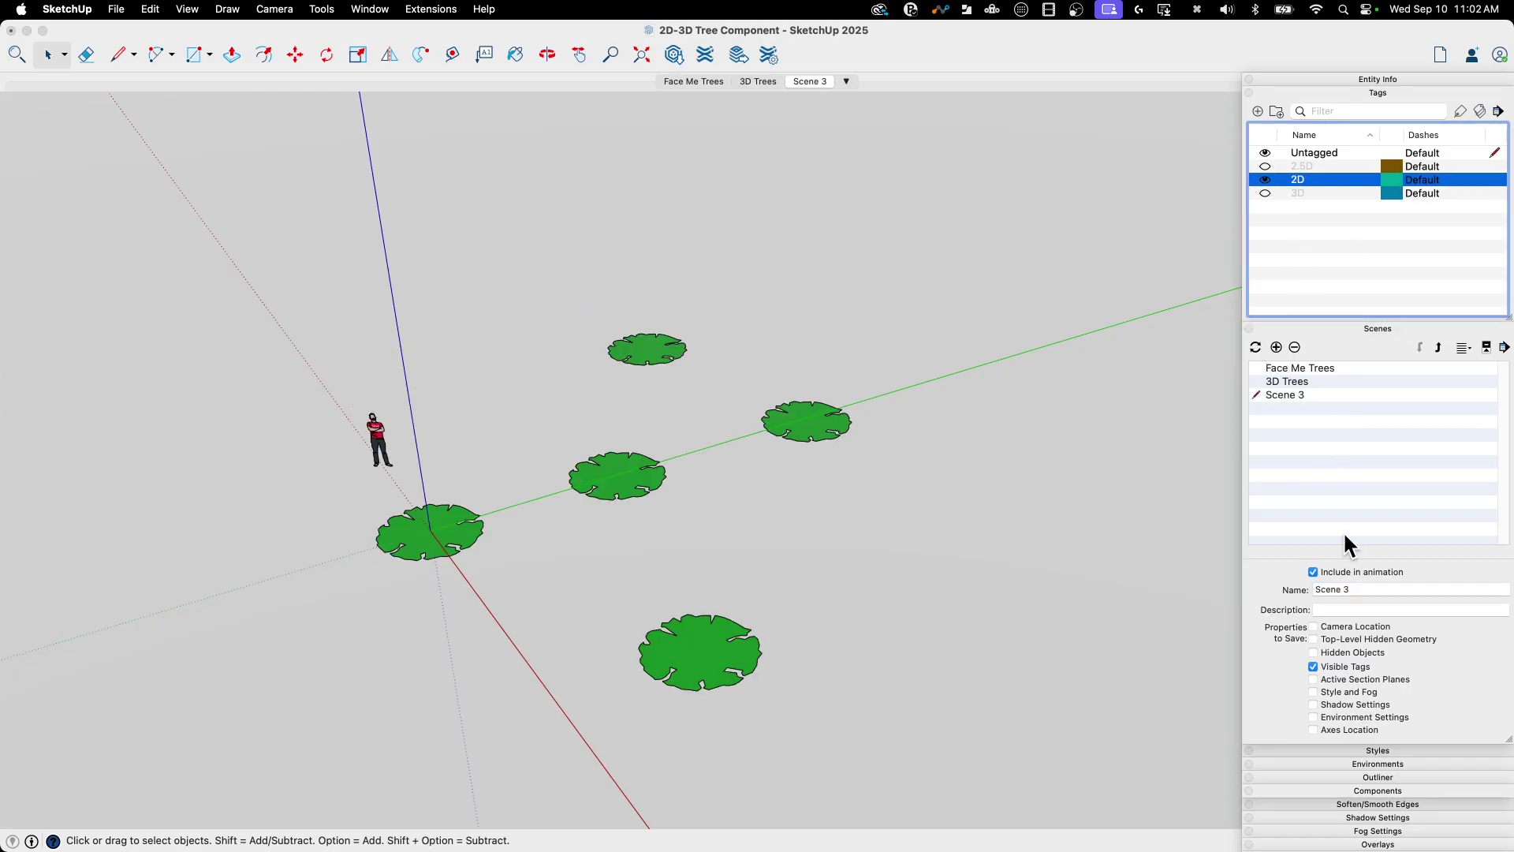
click(1330, 588)
text(LayOut Trees)
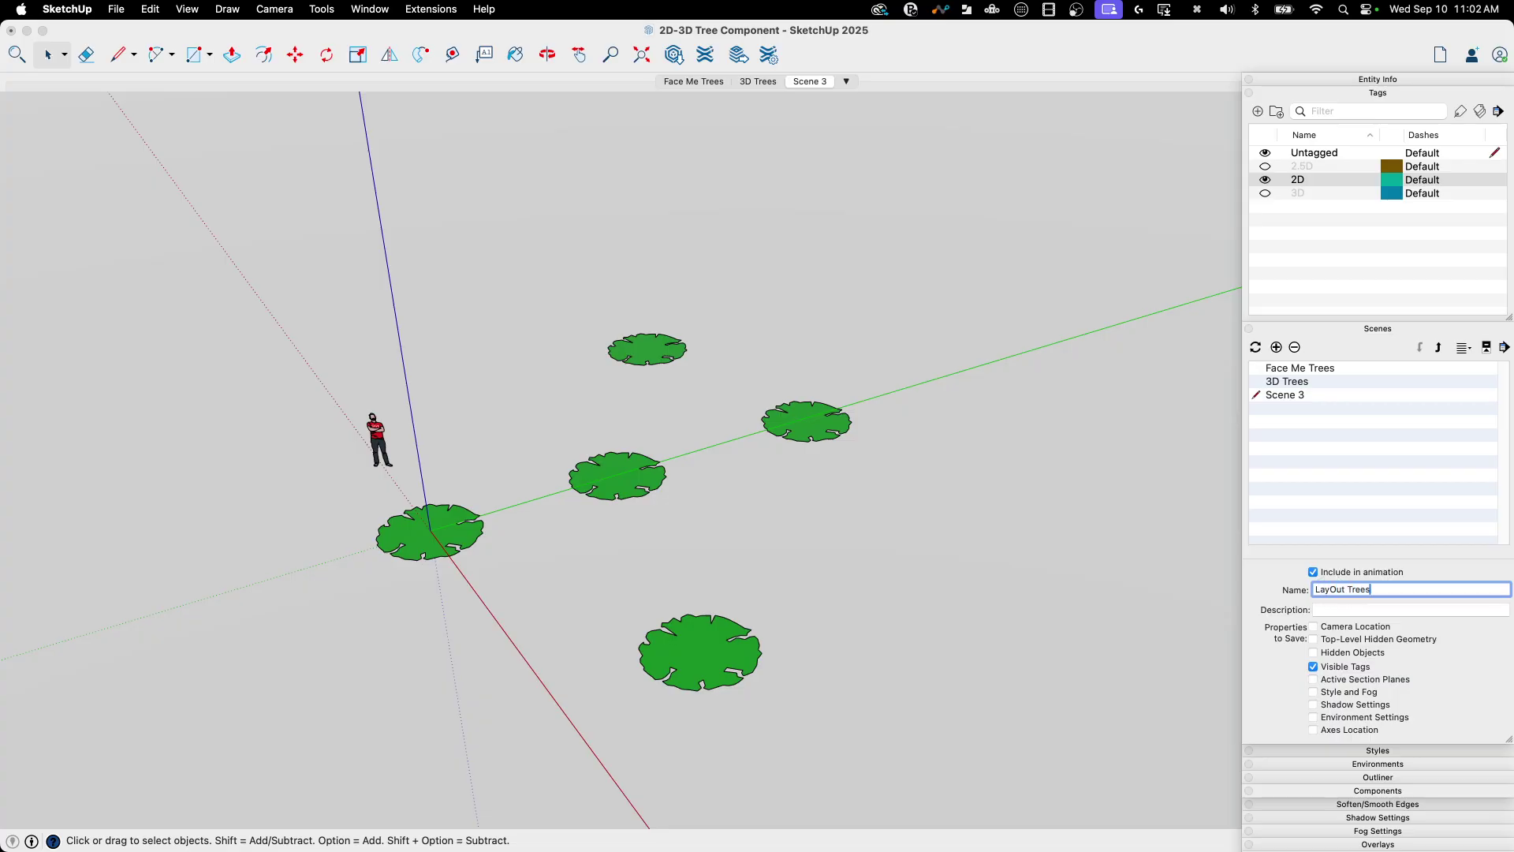
key(Return)
- Draw a large rectangle on the ground beside the trees, on the far side of the red axis
scroll(834, 694, up, 5)
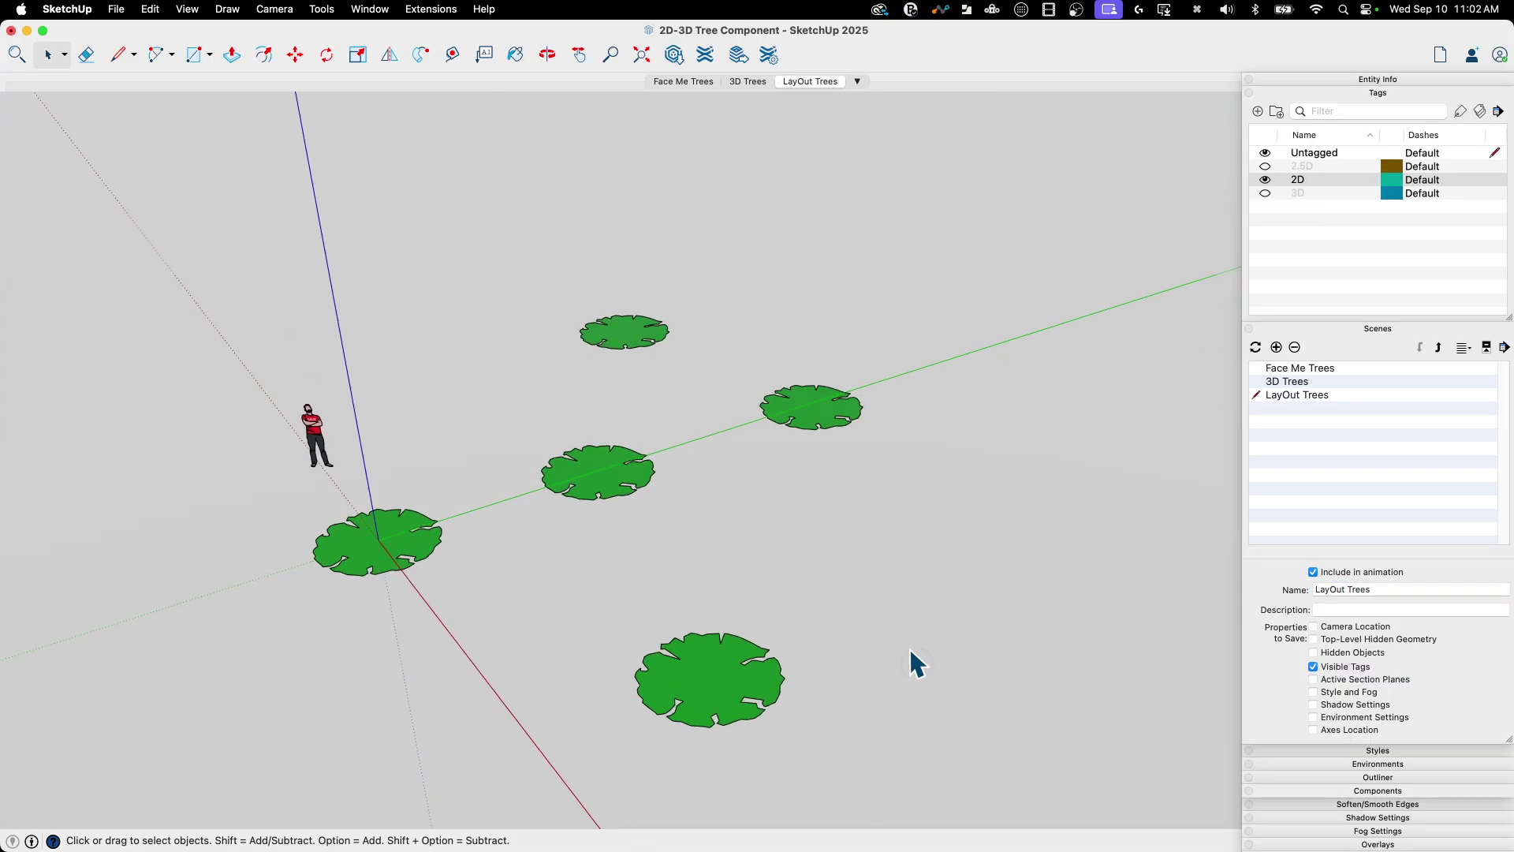
middle_drag(897, 468, 608, 490)
scroll(722, 503, down, 5)
scroll(722, 503, up, 2)
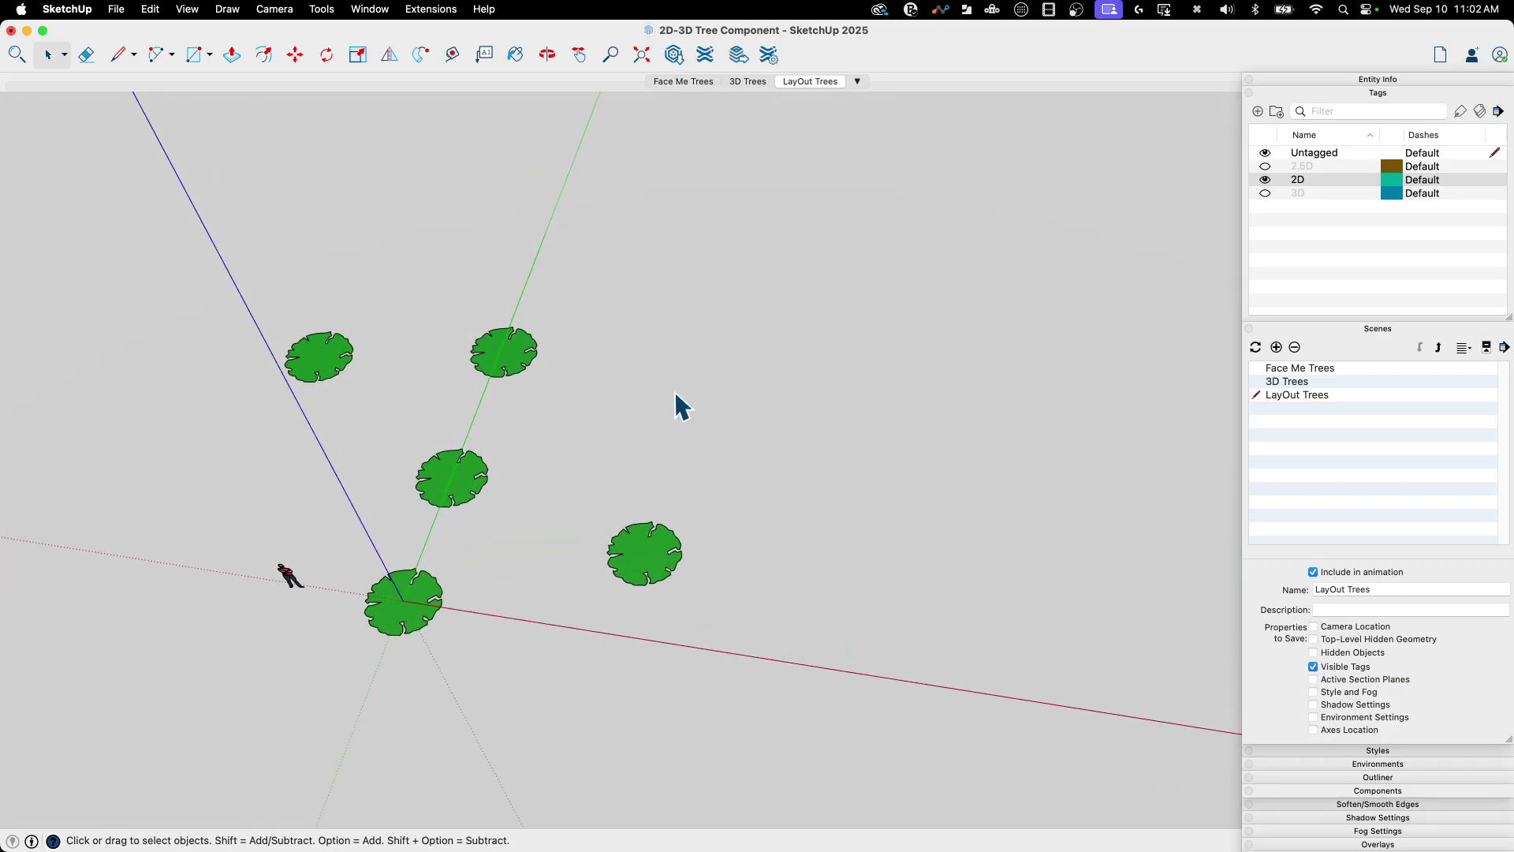
key(r)
click(741, 378)
click(1187, 169)
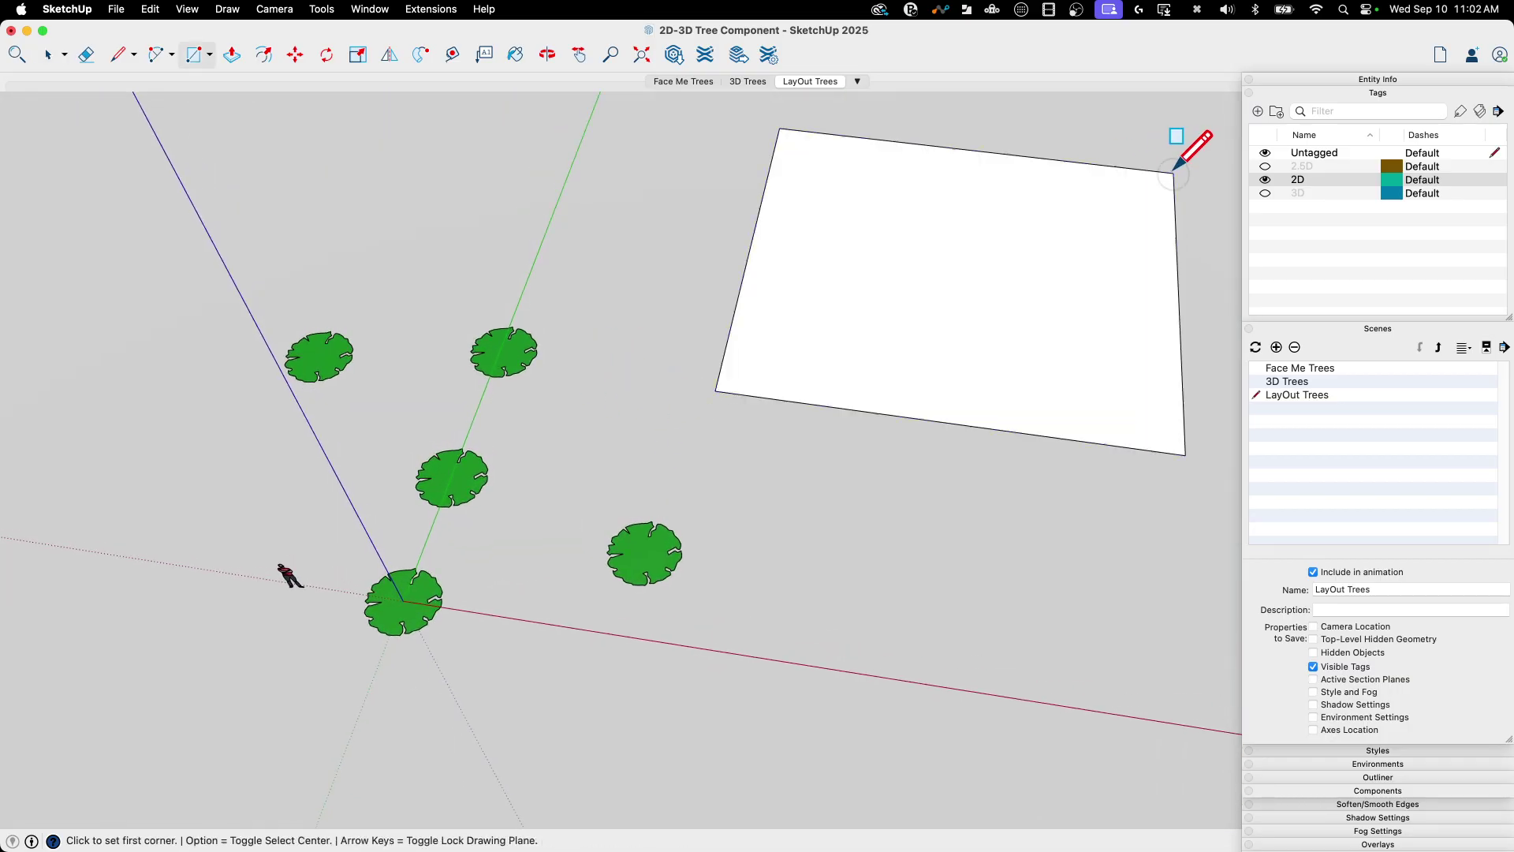
- Extrude the rectangle upward with Push/Pull into a building-sized box
middle_drag(1187, 169, 920, 280)
key(p)
drag(909, 347, 897, 154)
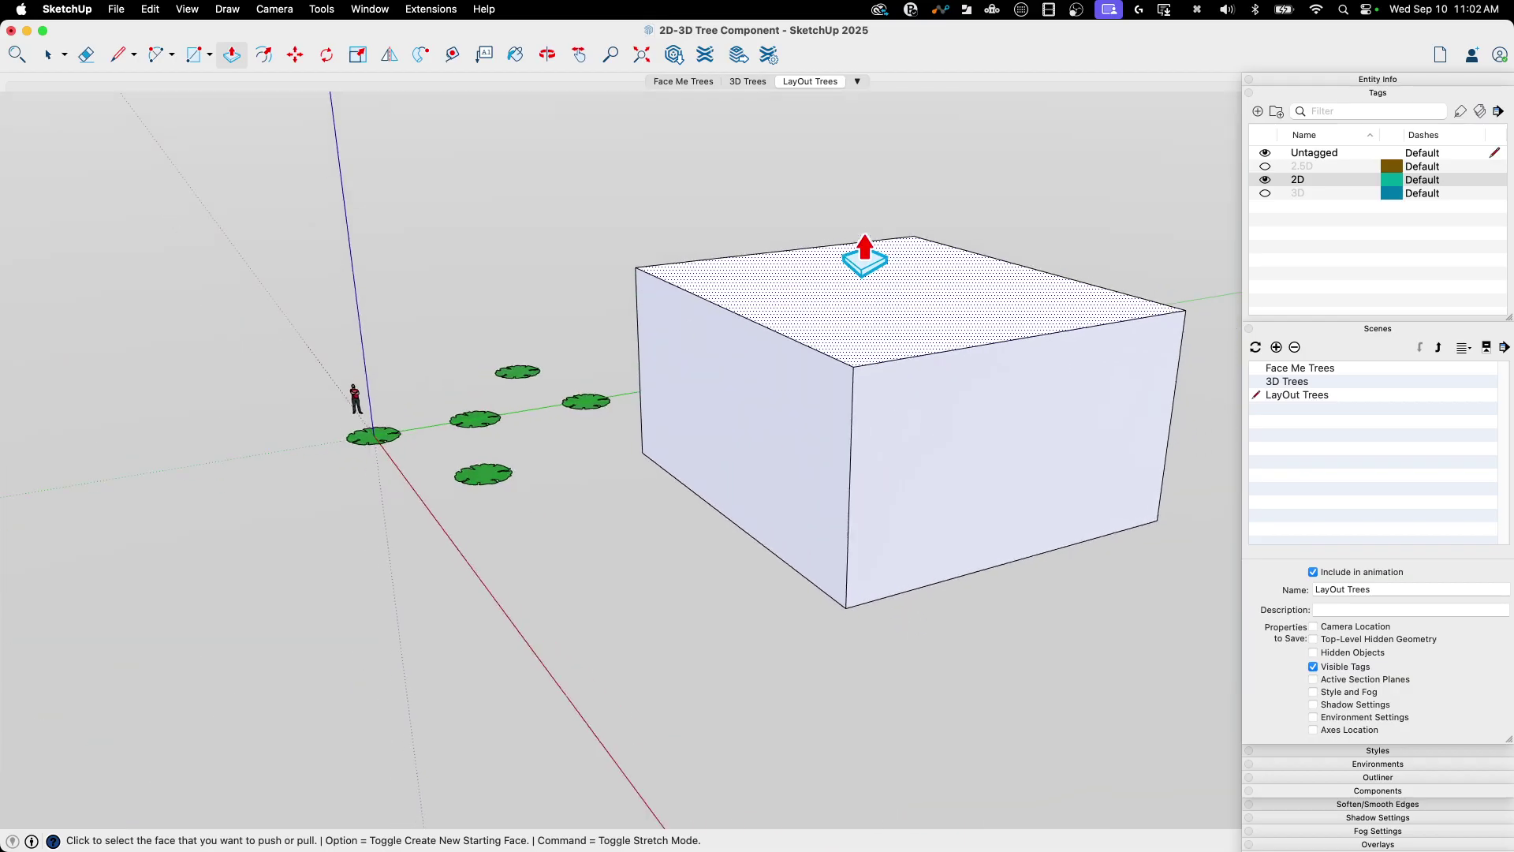
key(space)
- Select the box's top face and activate the 3D Trees scene
middle_drag(865, 268, 791, 321)
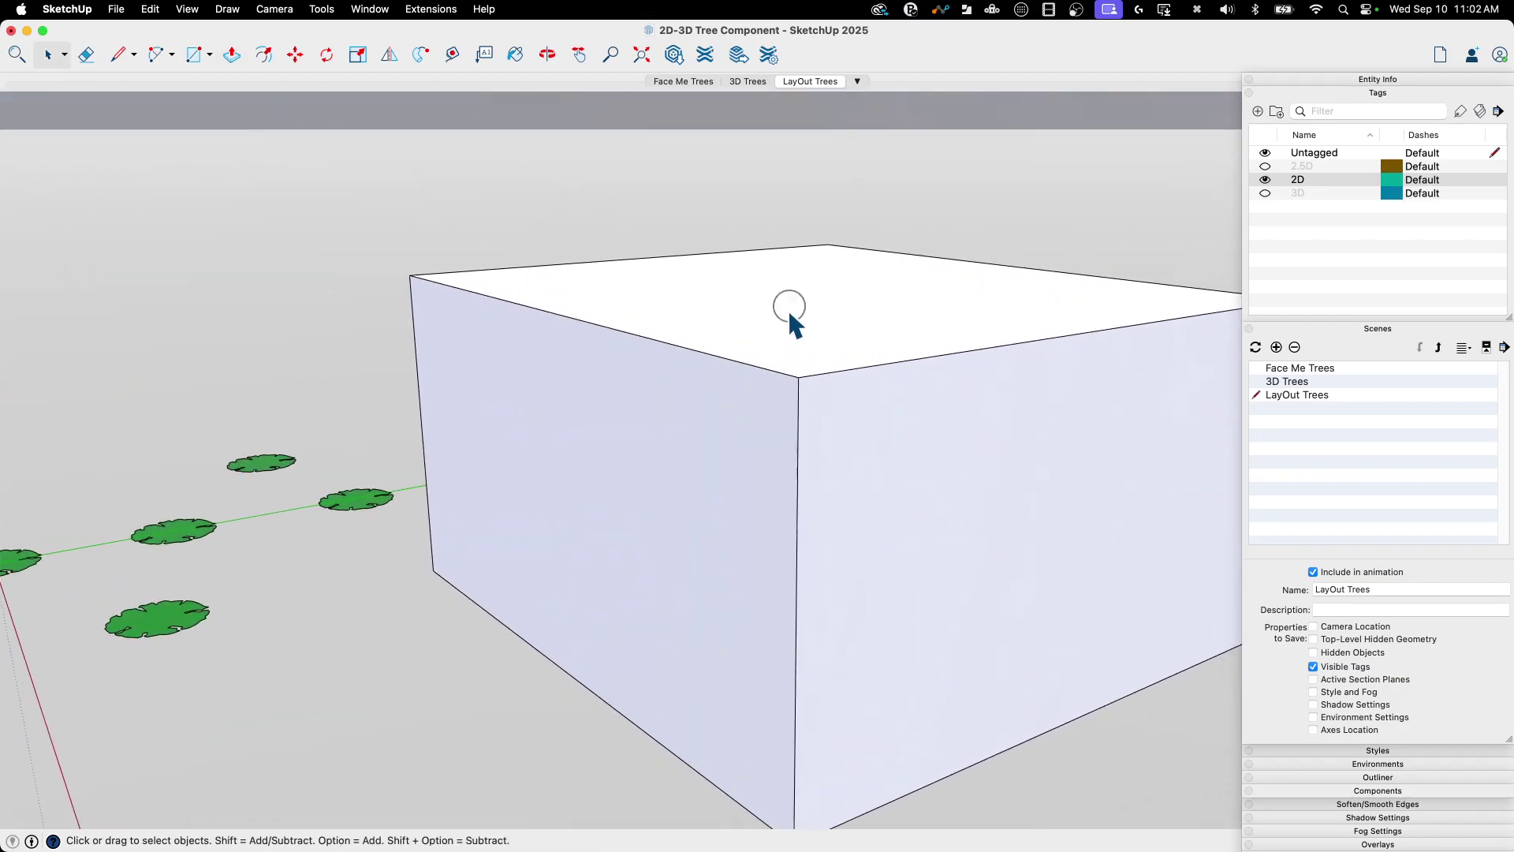
click(772, 321)
click(747, 315)
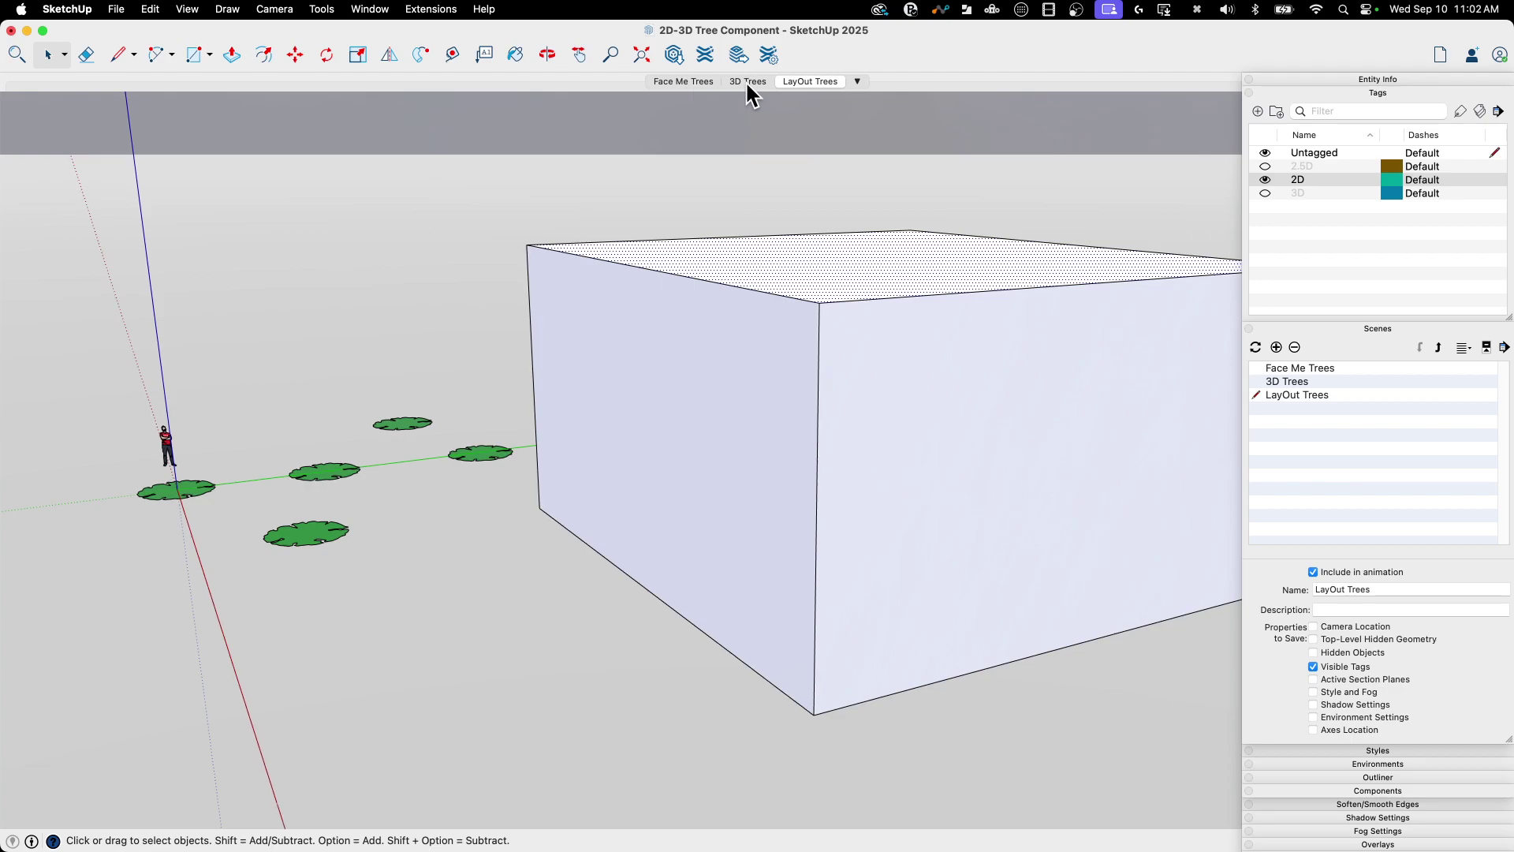
click(747, 81)
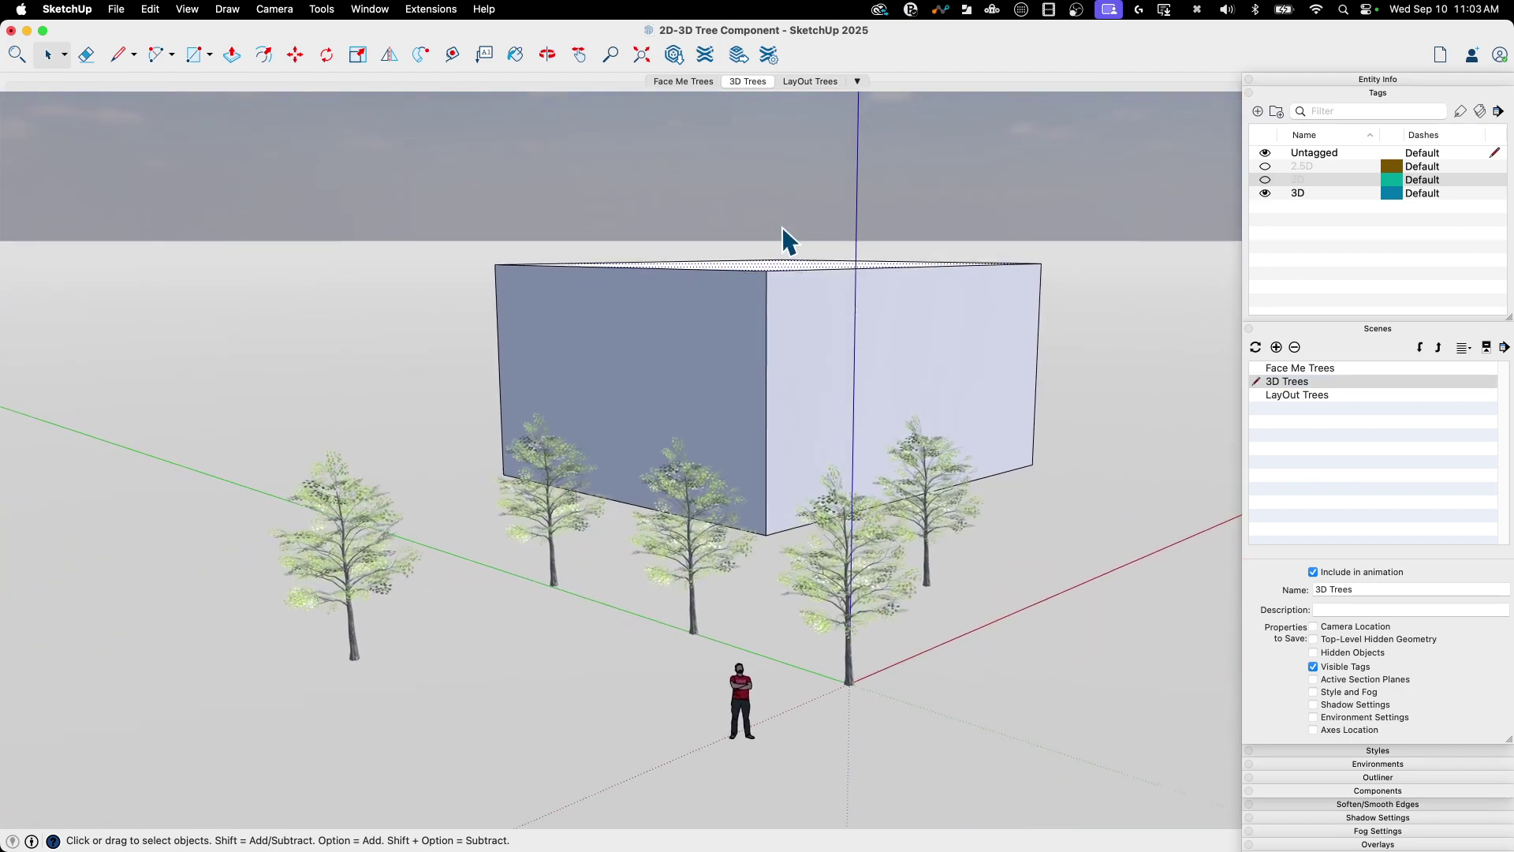
middle_drag(783, 226, 703, 260)
- Reshape the box by pushing and pulling its side faces with Push/Pull
key(p)
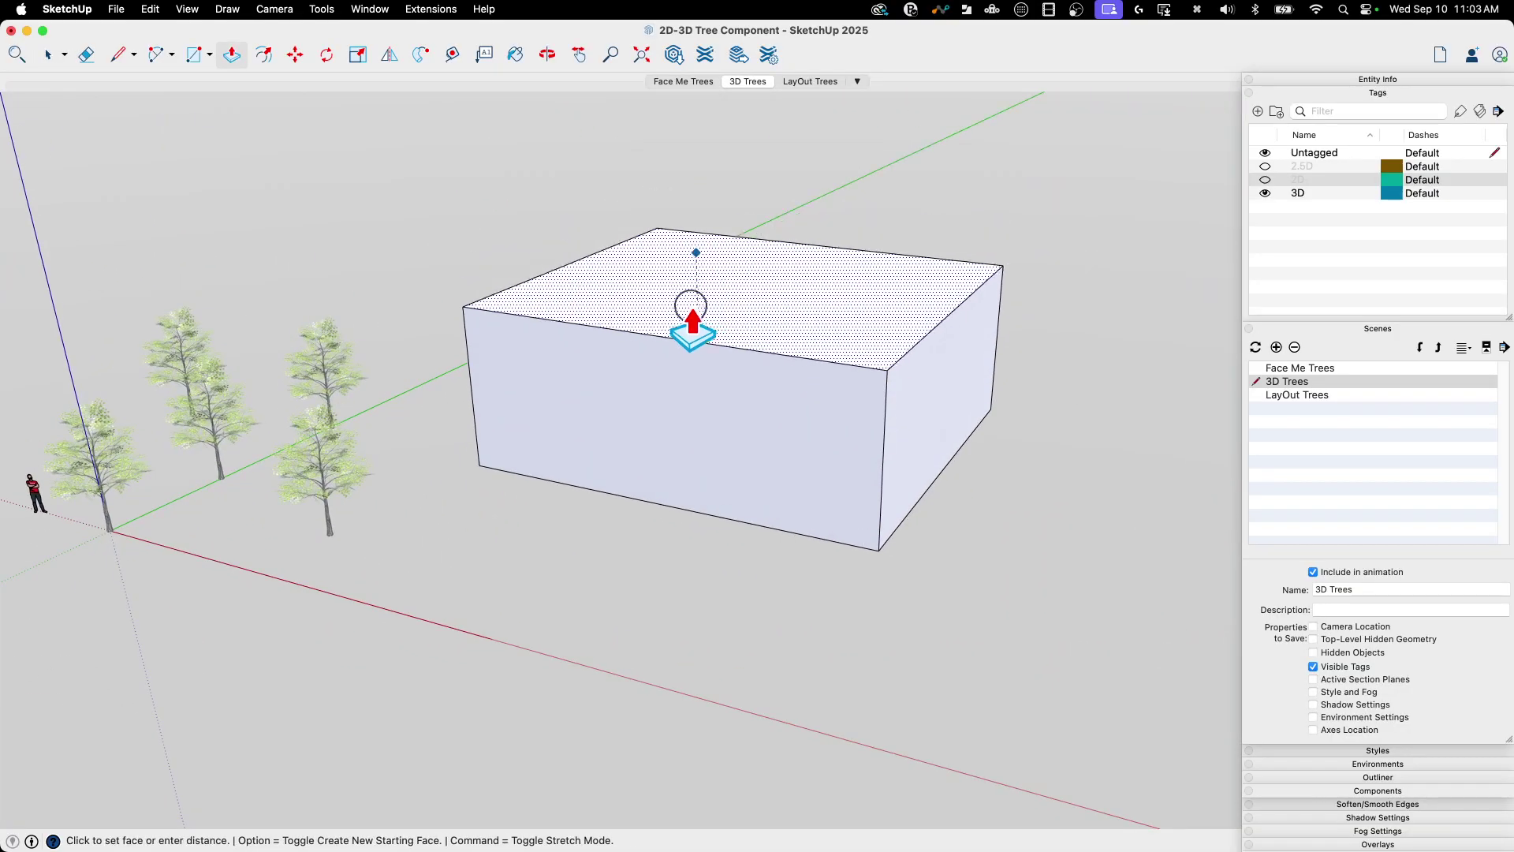
middle_drag(688, 351, 912, 382)
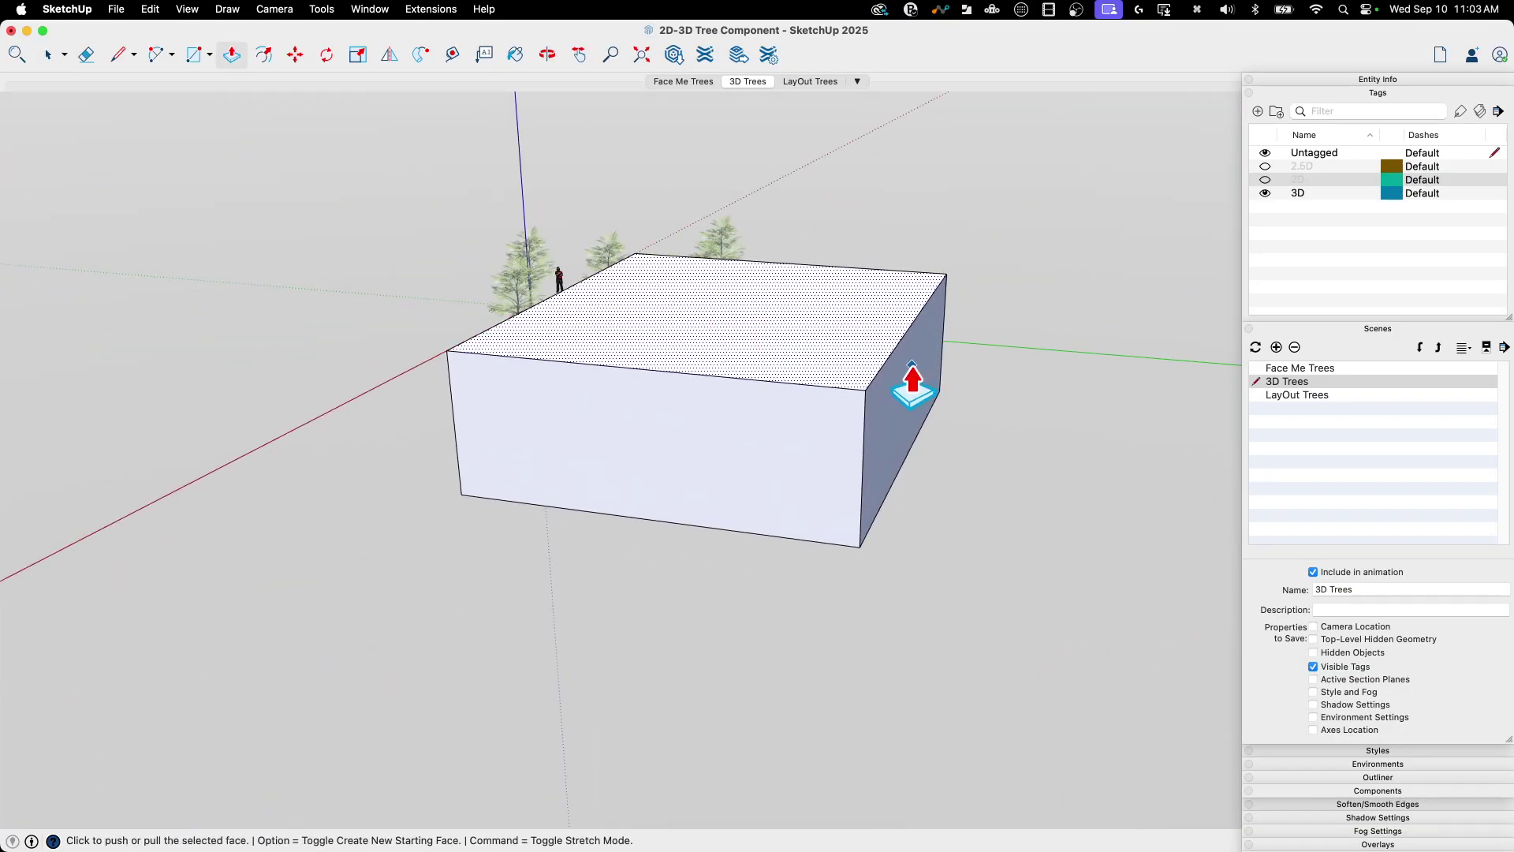
click(877, 356)
click(832, 366)
click(910, 388)
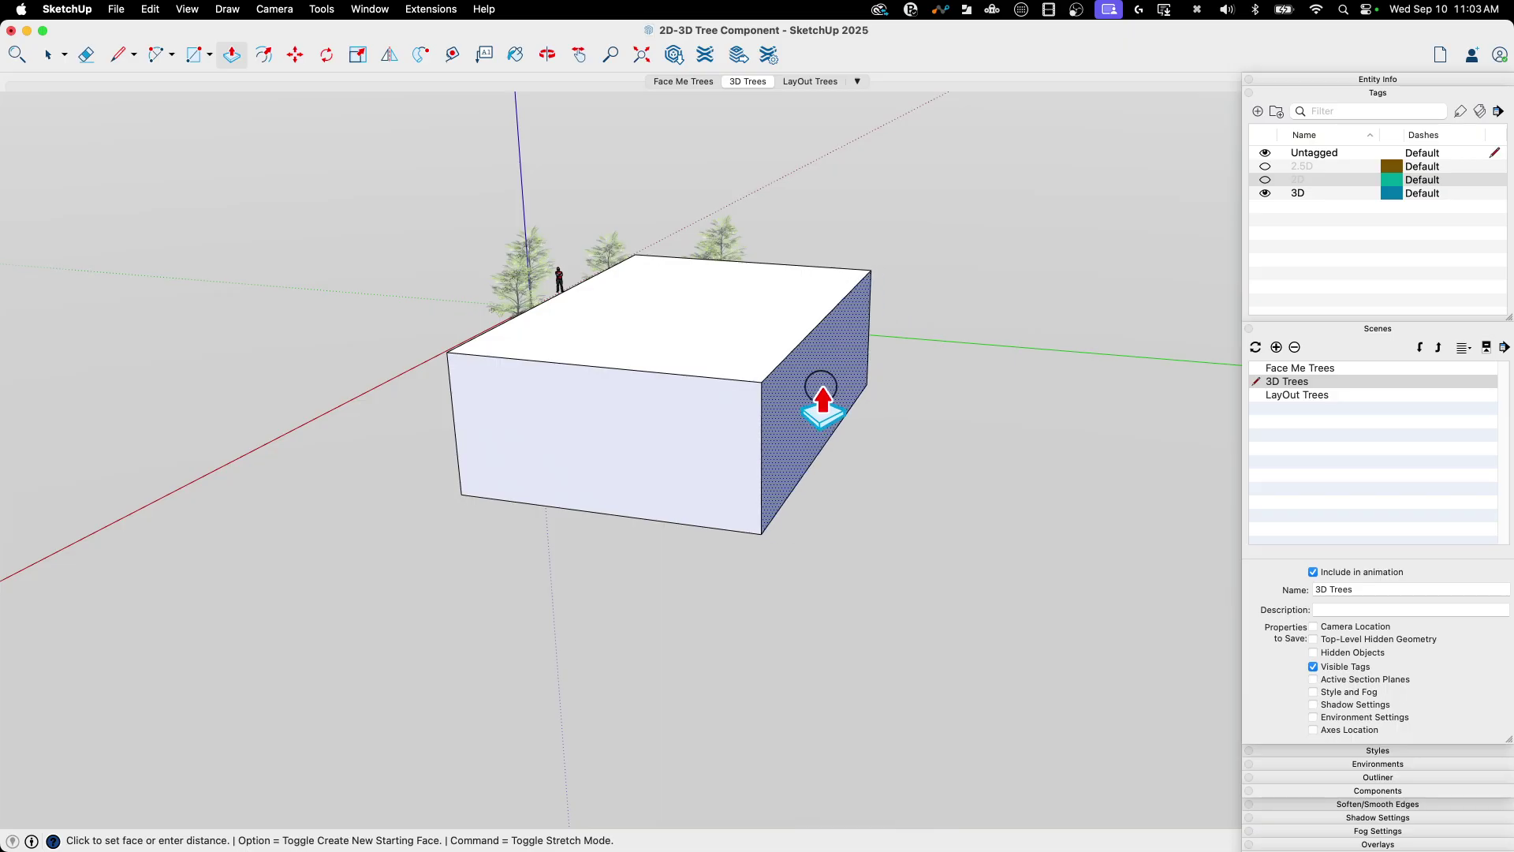
click(821, 386)
middle_drag(821, 385, 647, 473)
click(835, 521)
click(741, 440)
key(space)
middle_drag(741, 440, 789, 136)
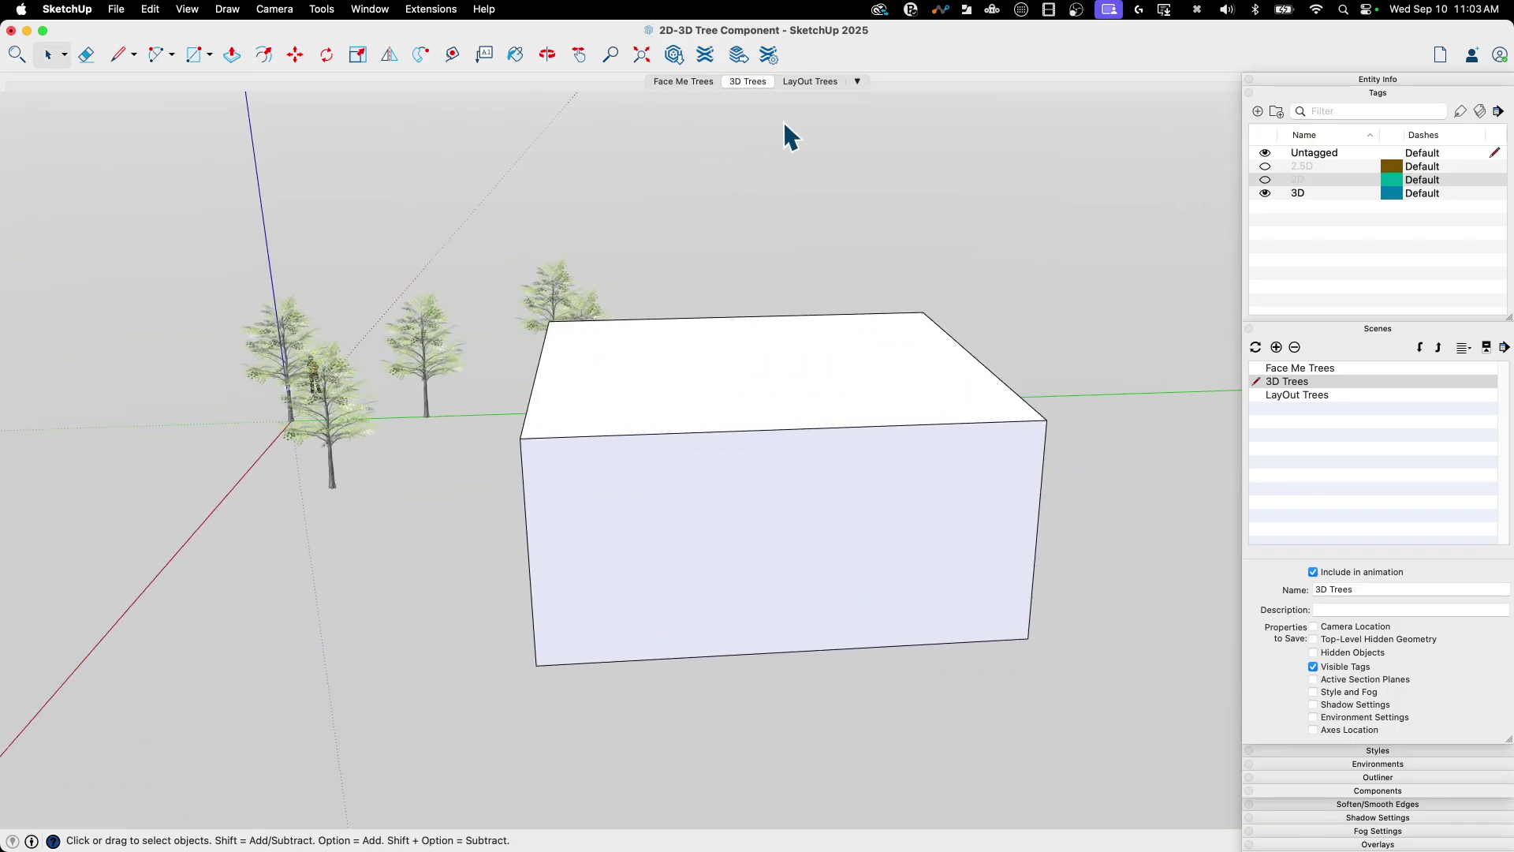
- Activate the LayOut Trees scene and show the model in Top view with Parallel Projection
click(793, 78)
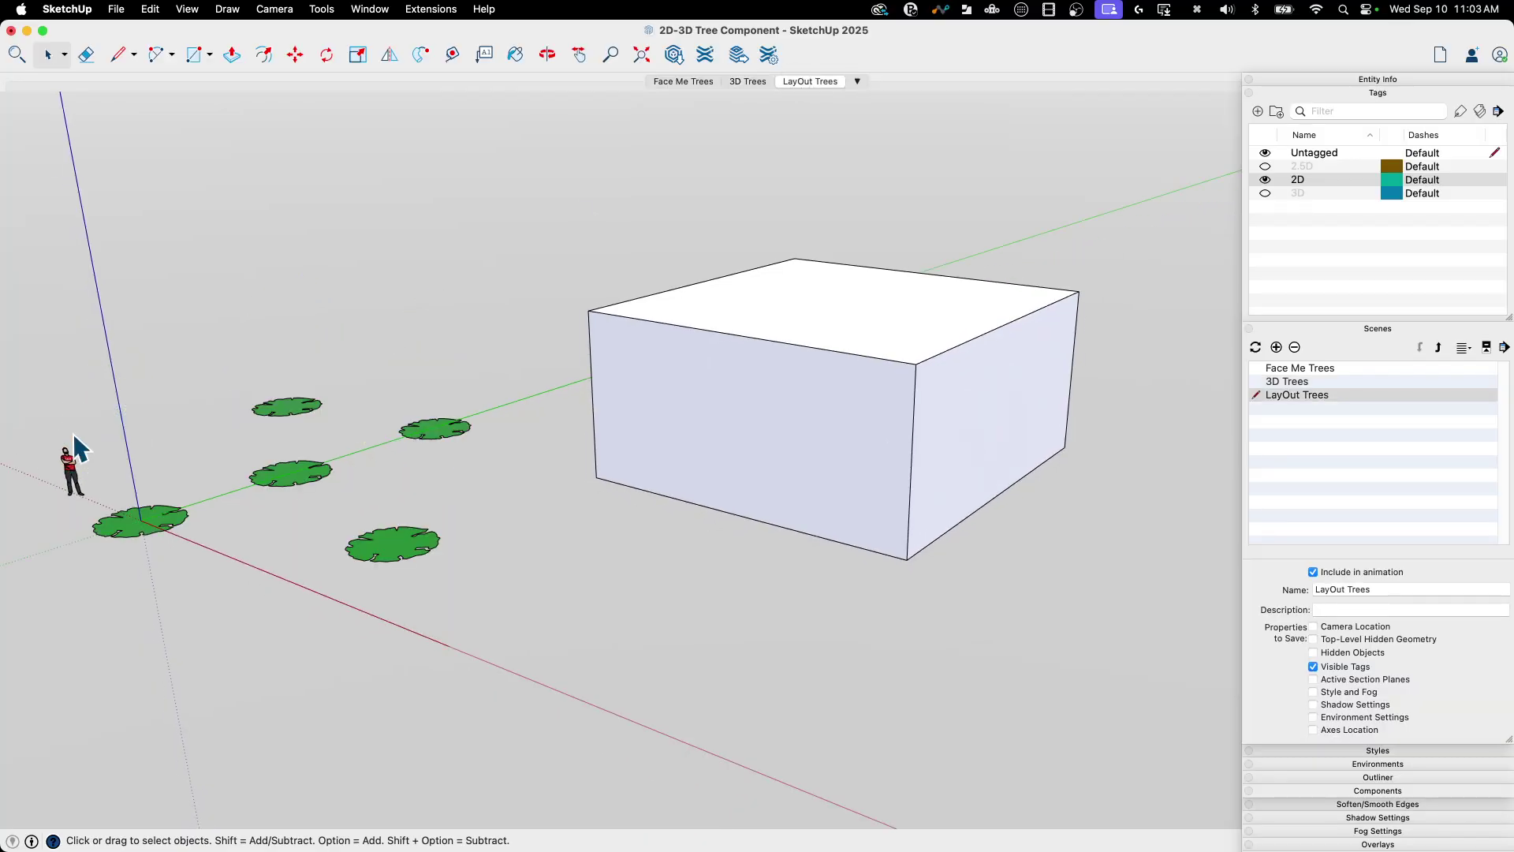
middle_drag(78, 450, 493, 737)
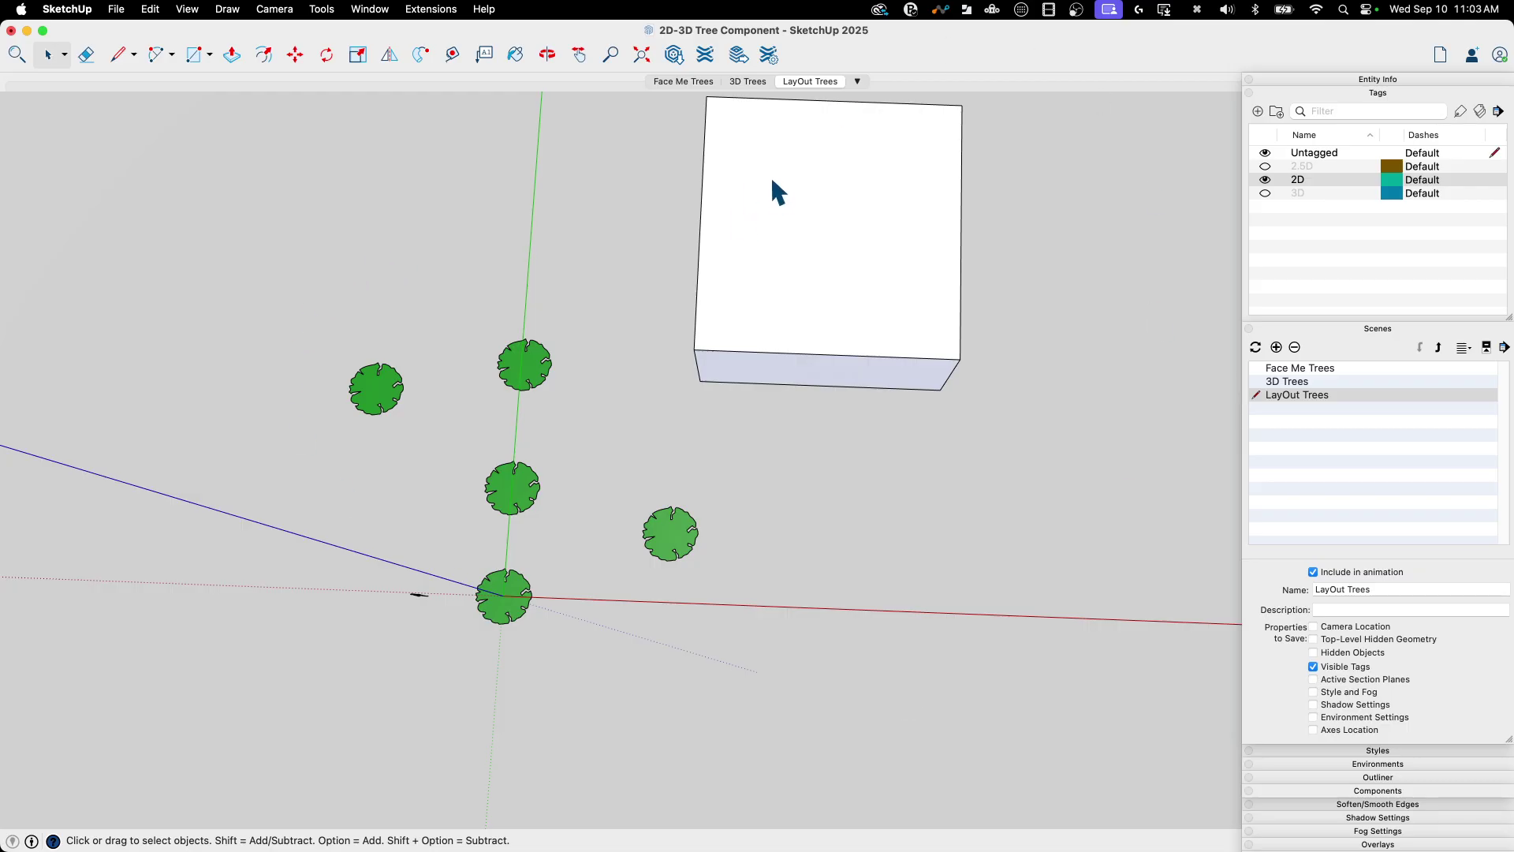
click(274, 10)
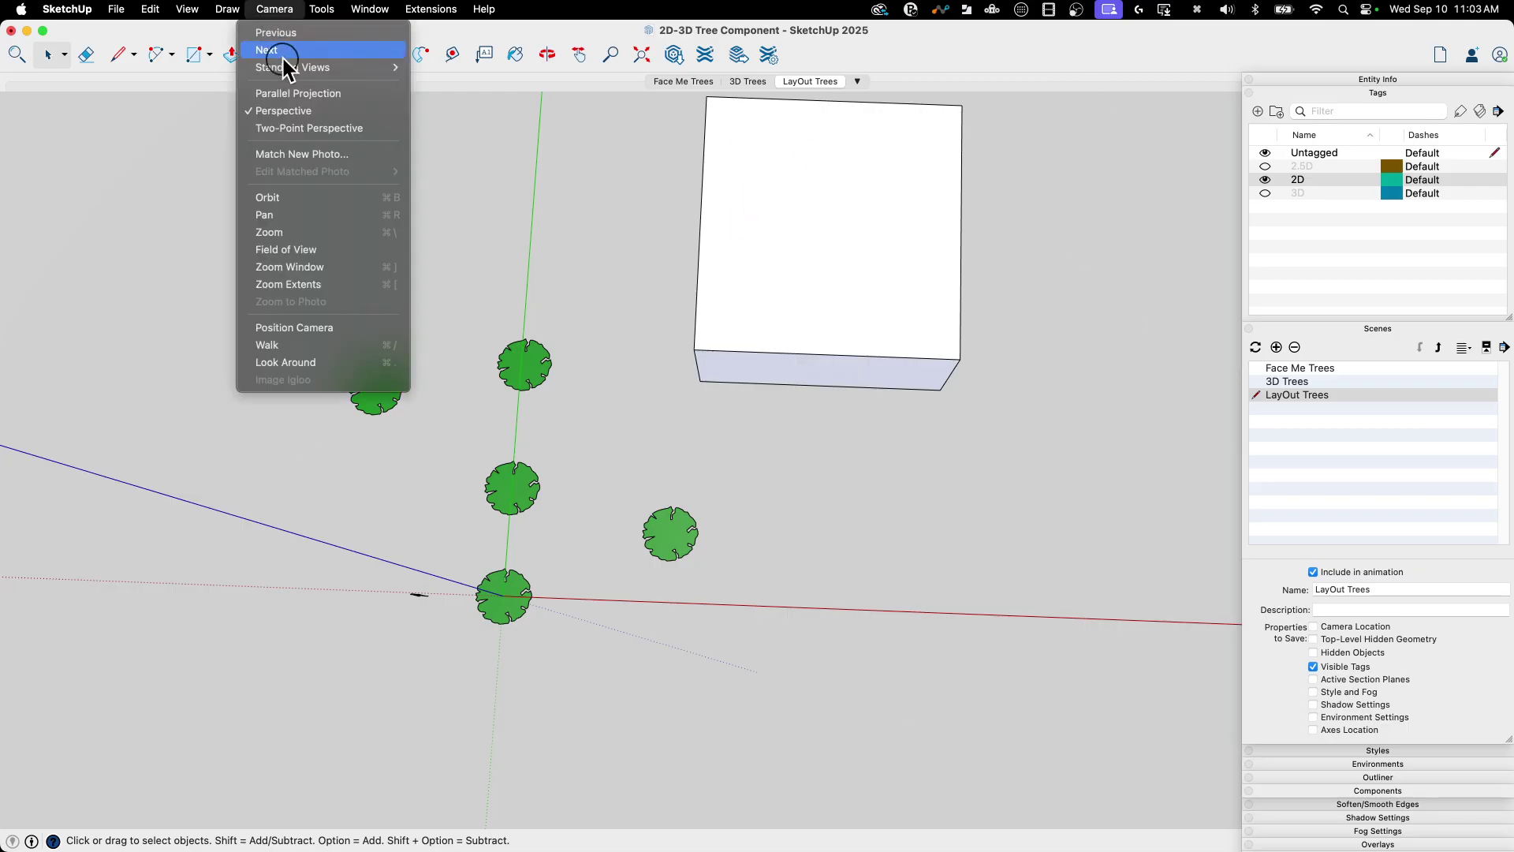
mouse_move(295, 68)
click(458, 69)
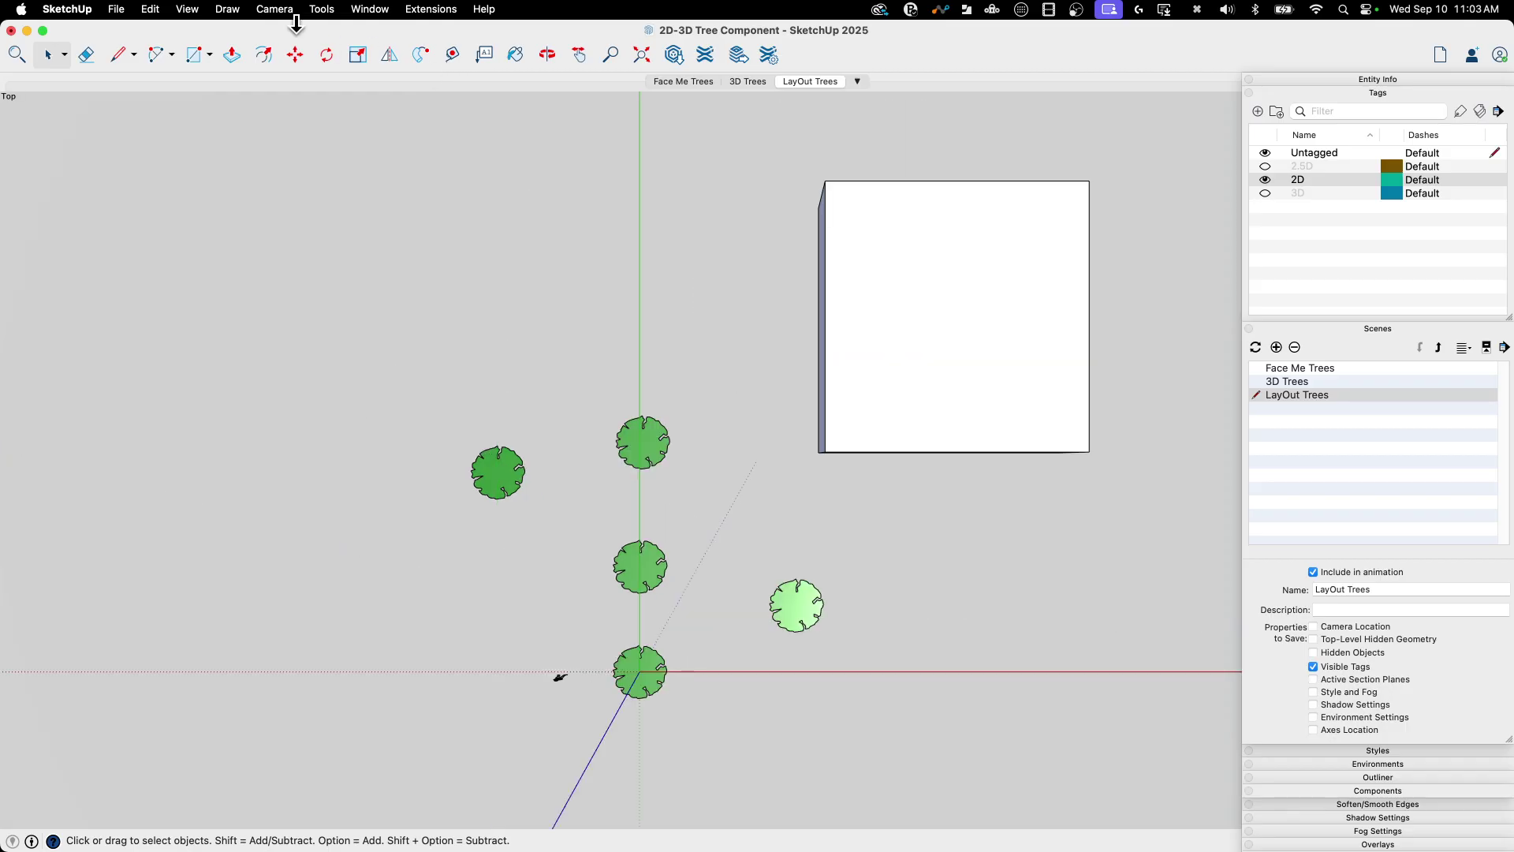
click(275, 10)
click(302, 93)
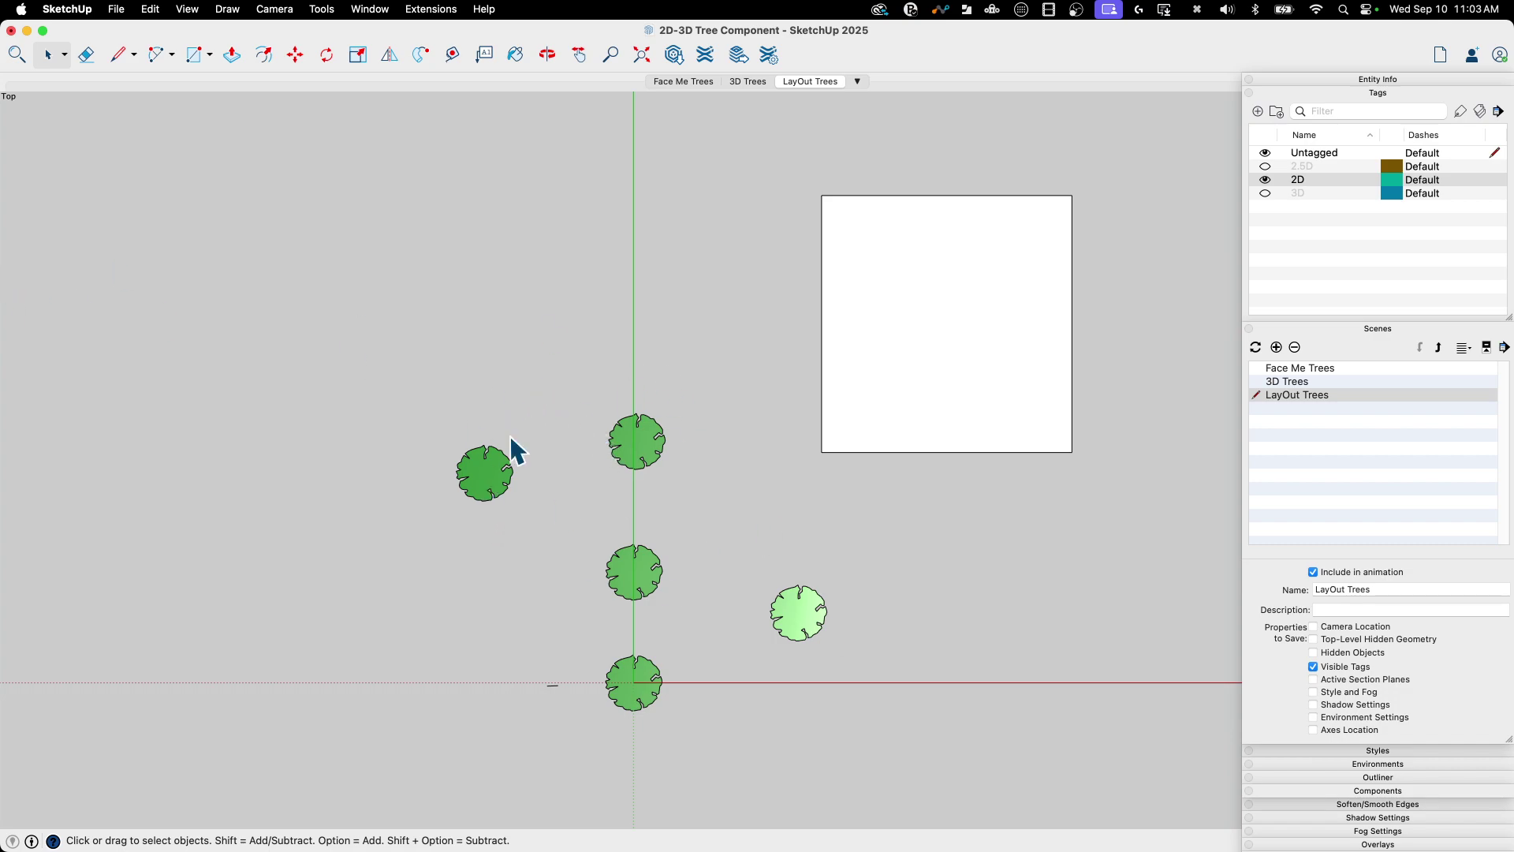
- Compare the 3D and 2.5D tree versions in the top view by showing each tag alone in place of 2D
click(1265, 179)
click(1265, 192)
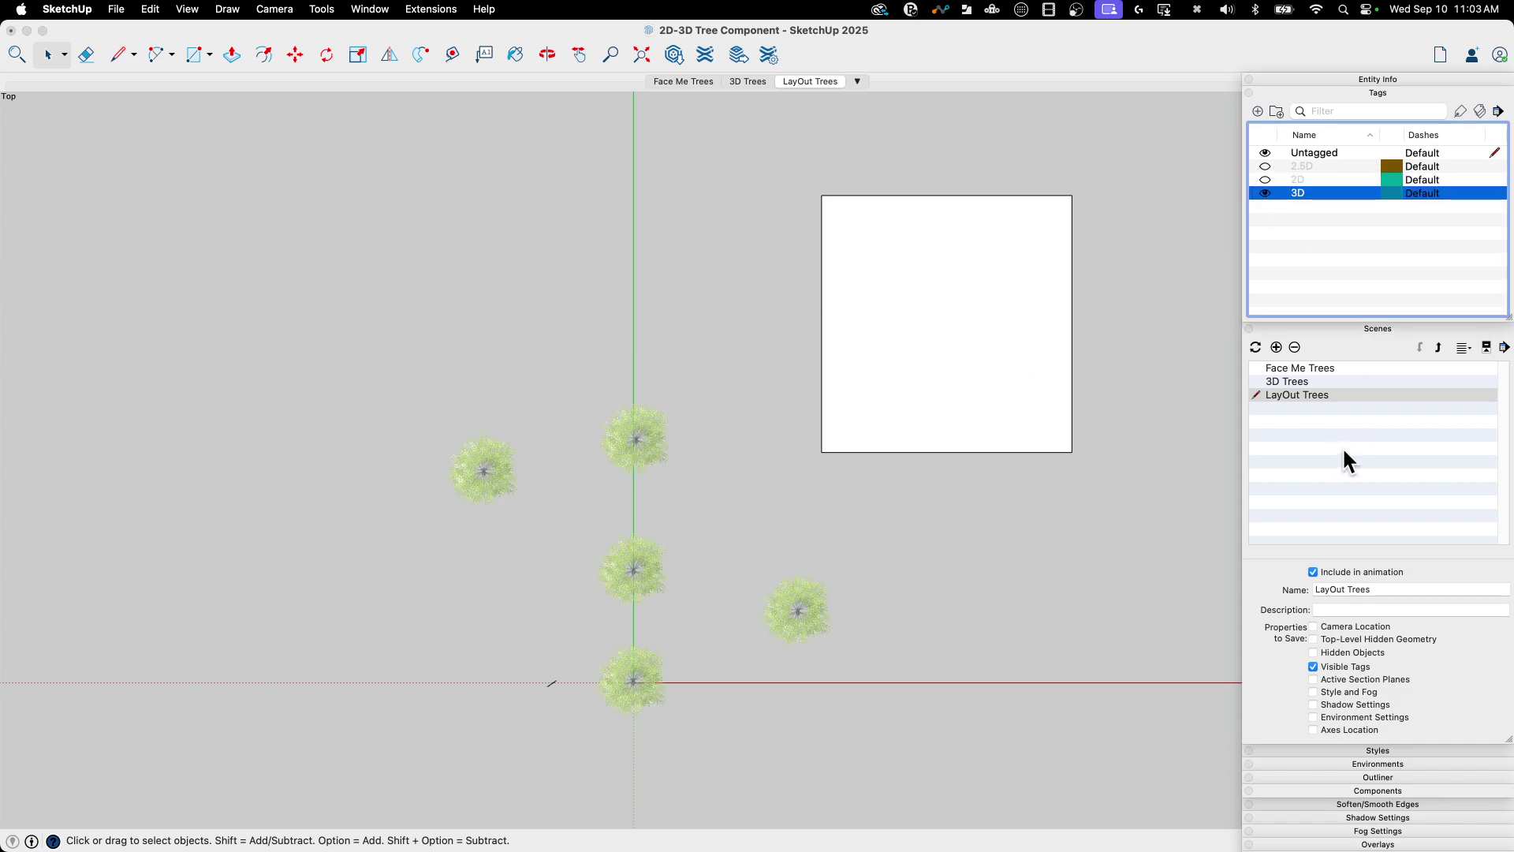
click(1265, 193)
click(1265, 166)
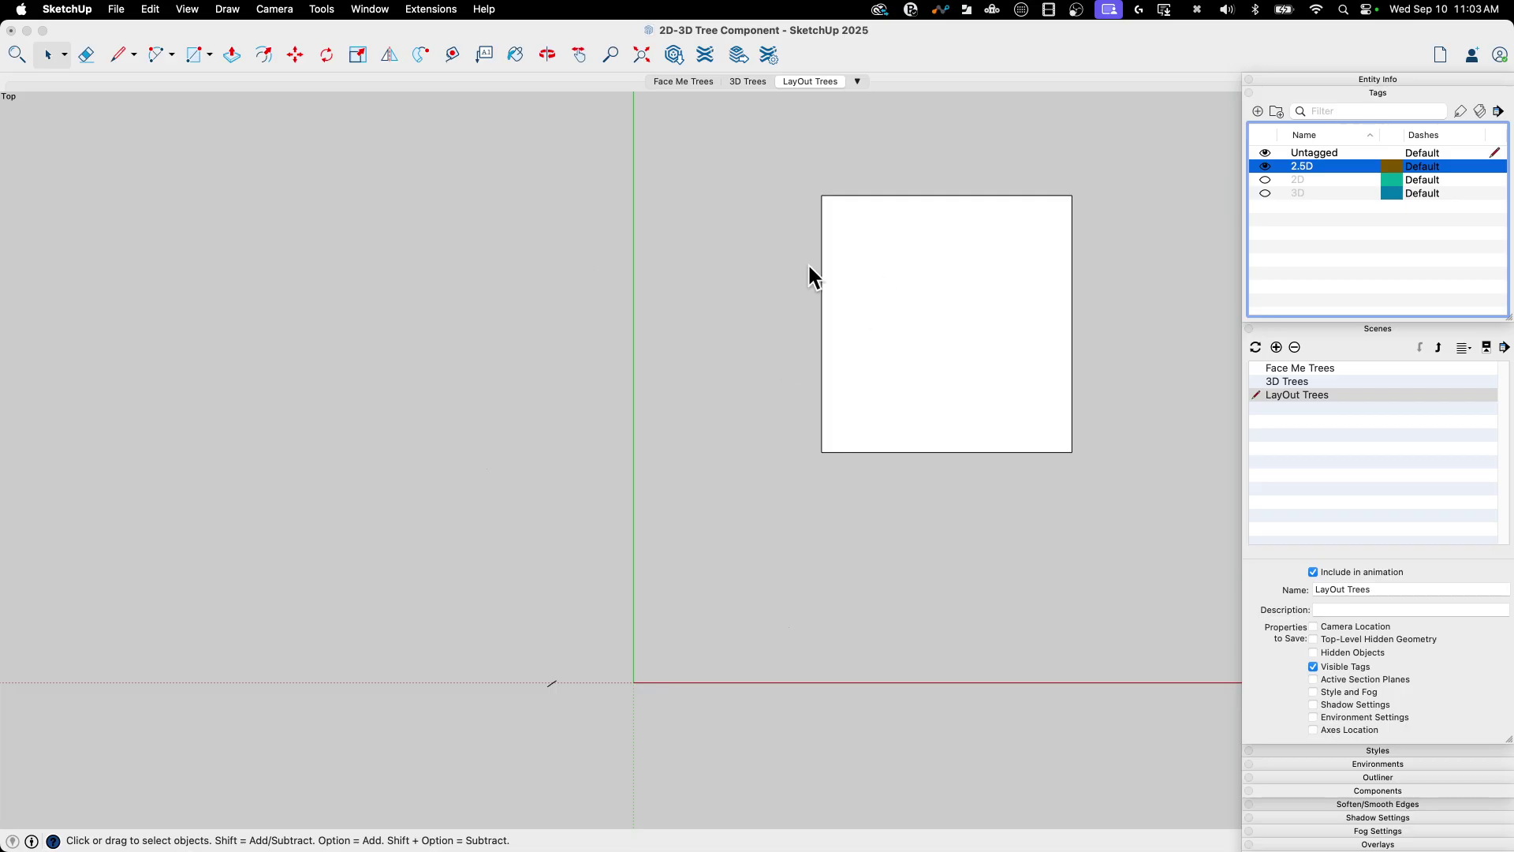
- Check the 3D Trees and Face Me Trees scenes from the top view and return to LayOut Trees
click(748, 81)
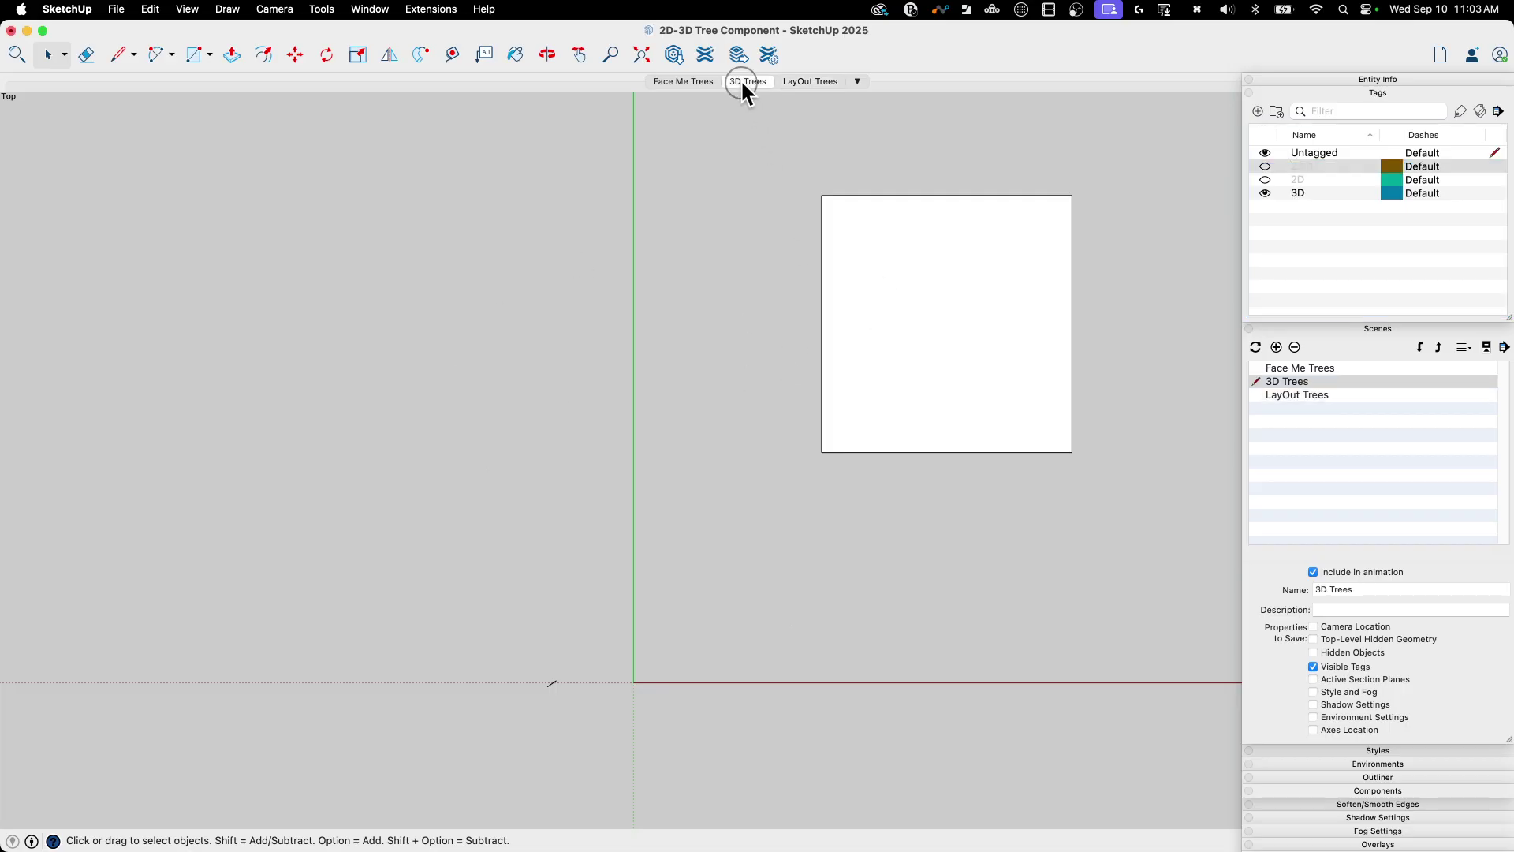
click(675, 81)
click(789, 80)
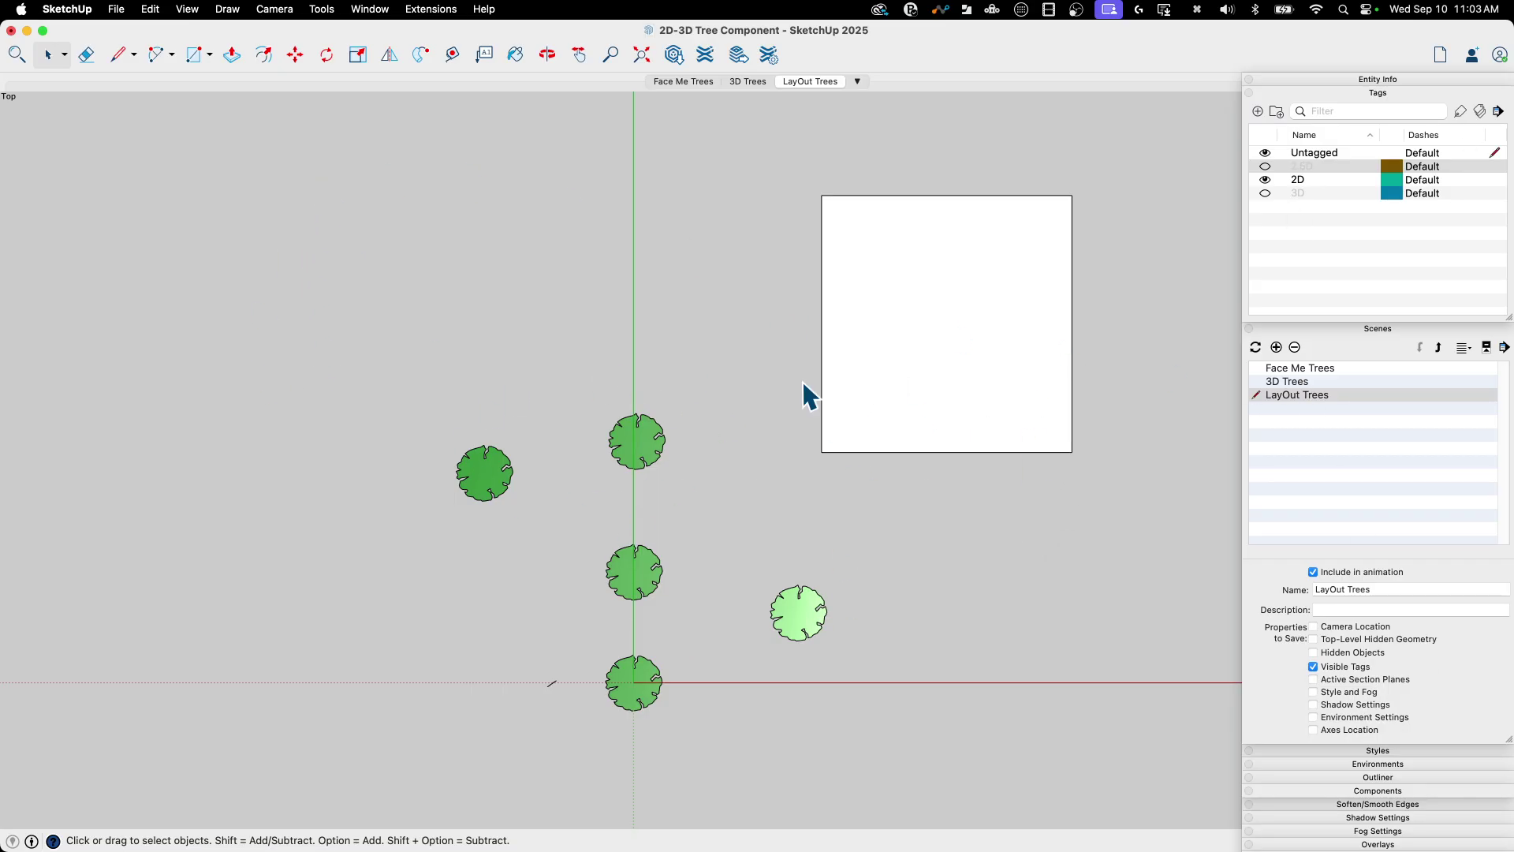
- Show the 2.5D and 3D tags together with the 2D tag and view the trees in three dimensions
click(1264, 166)
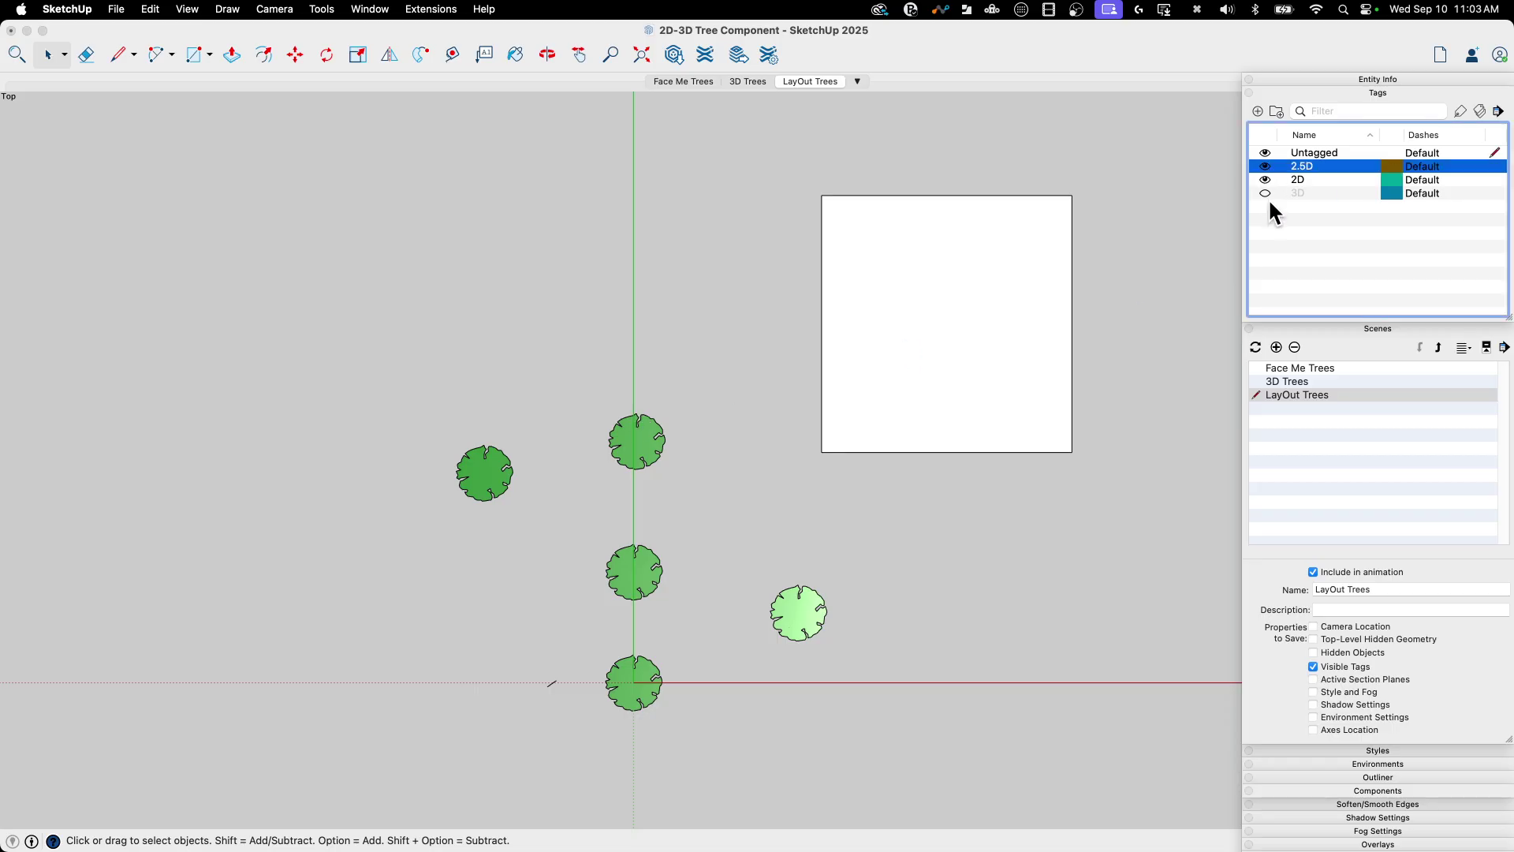
click(1265, 192)
middle_drag(1105, 268, 557, 371)
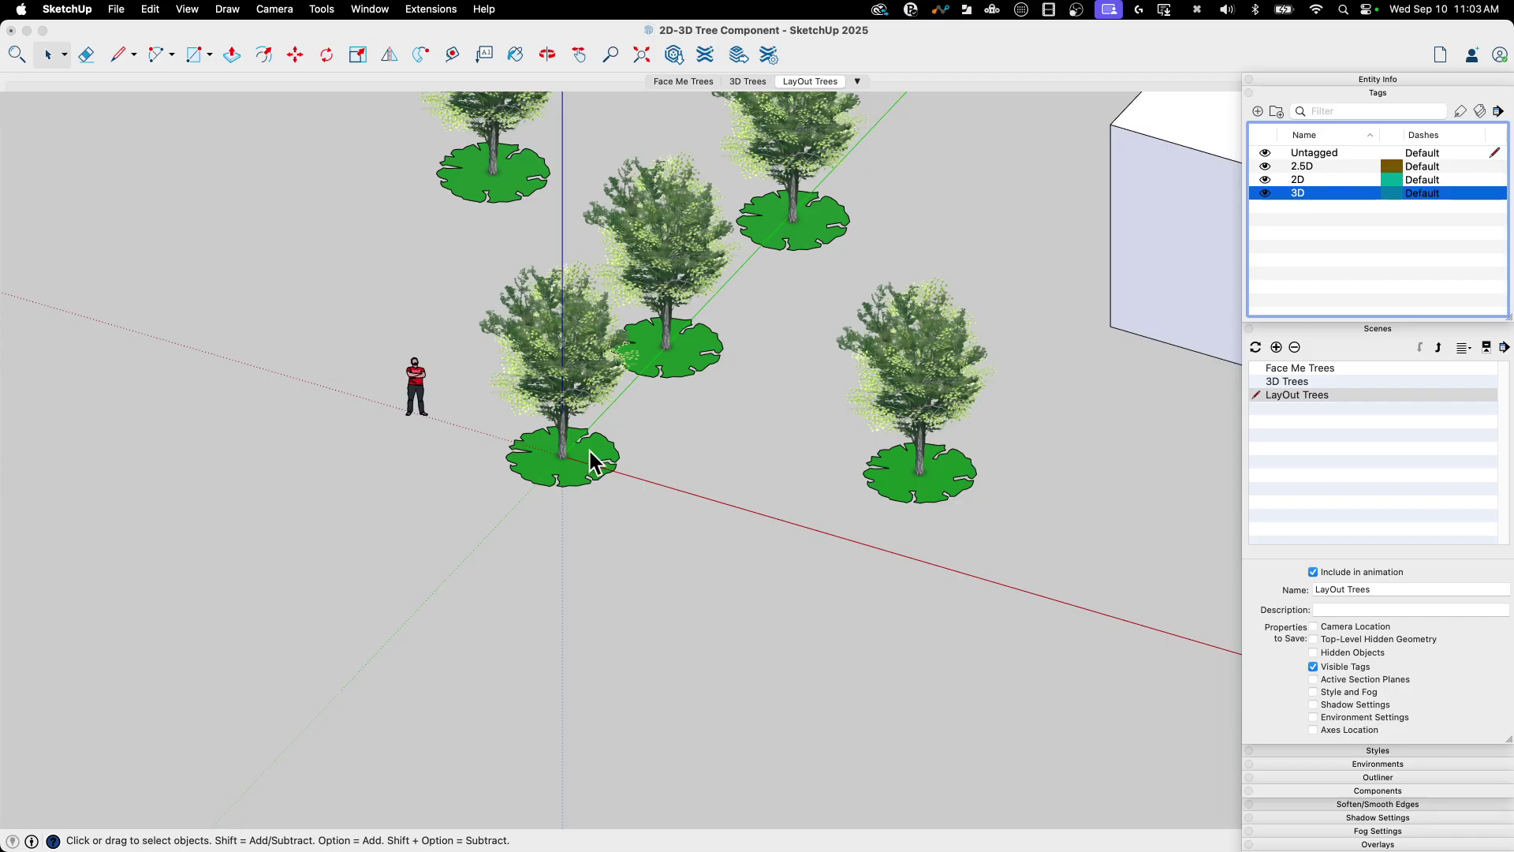
- Select the tree at the origin and review its component options, including Save Out
right_click(562, 344)
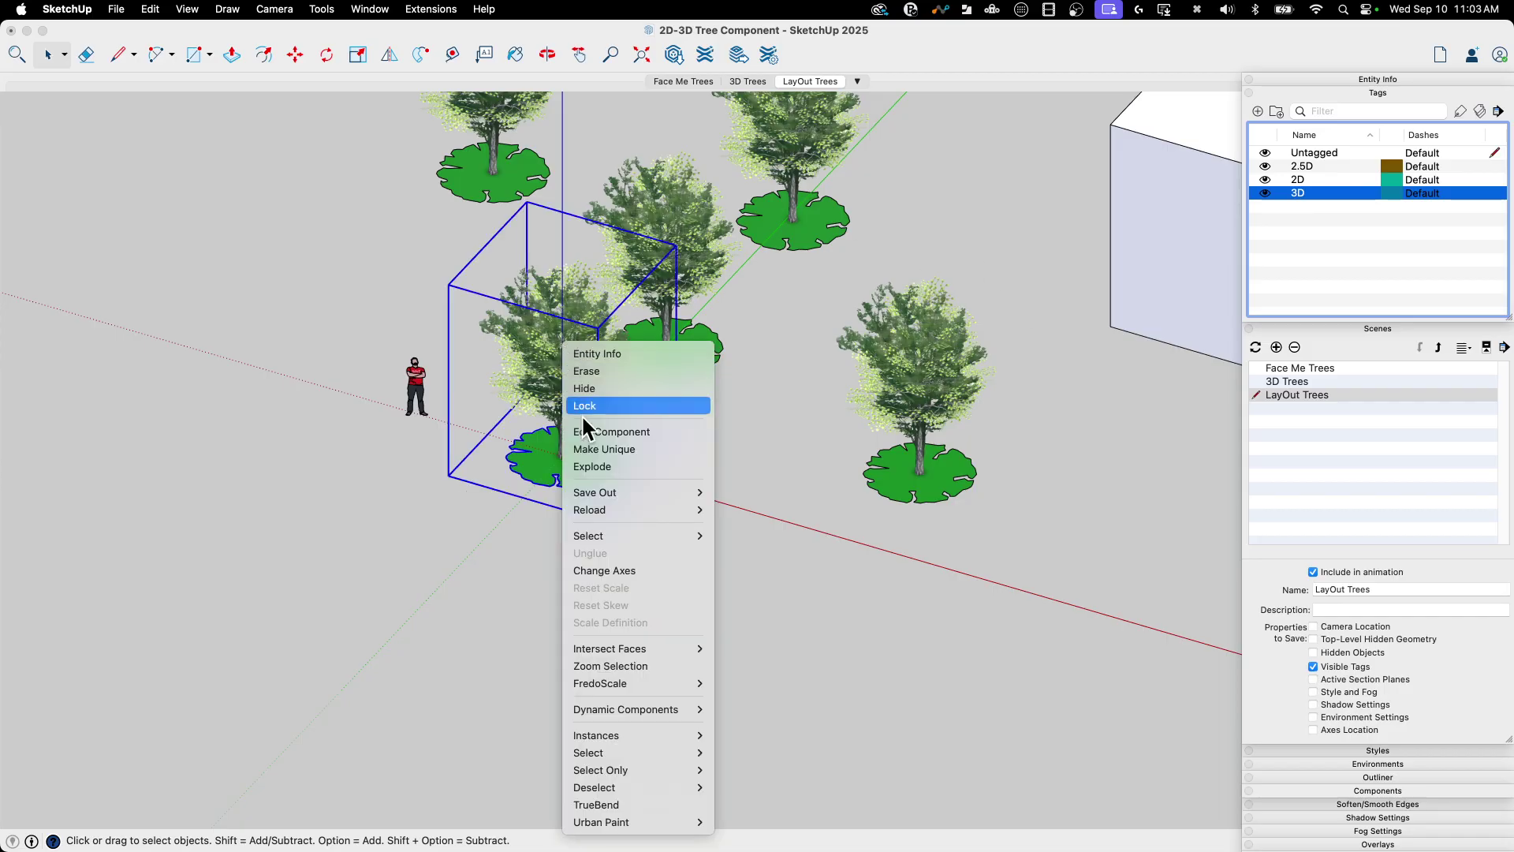
mouse_move(602, 495)
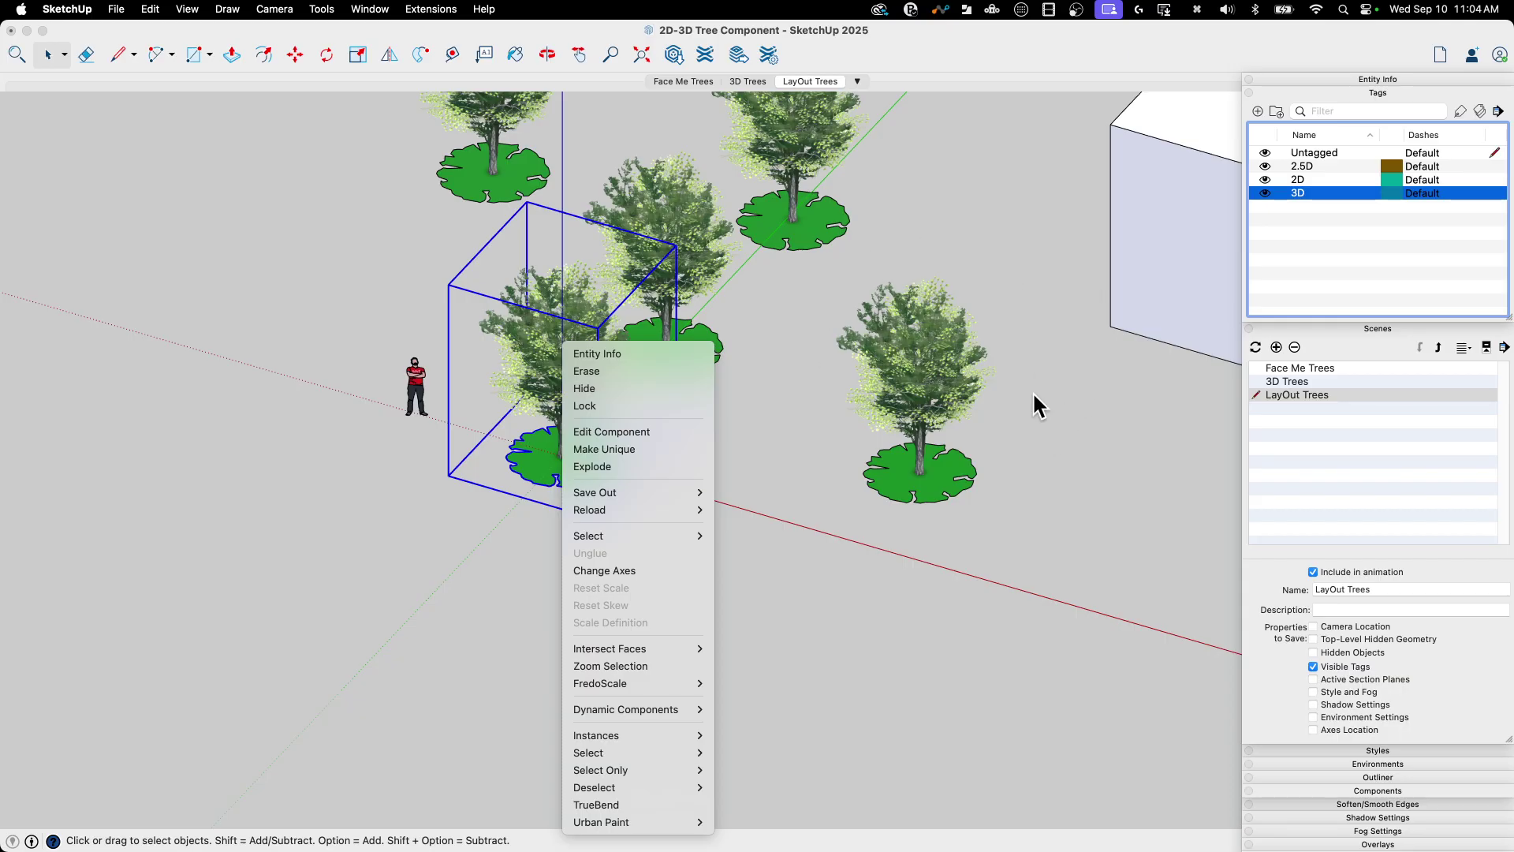
click(781, 346)
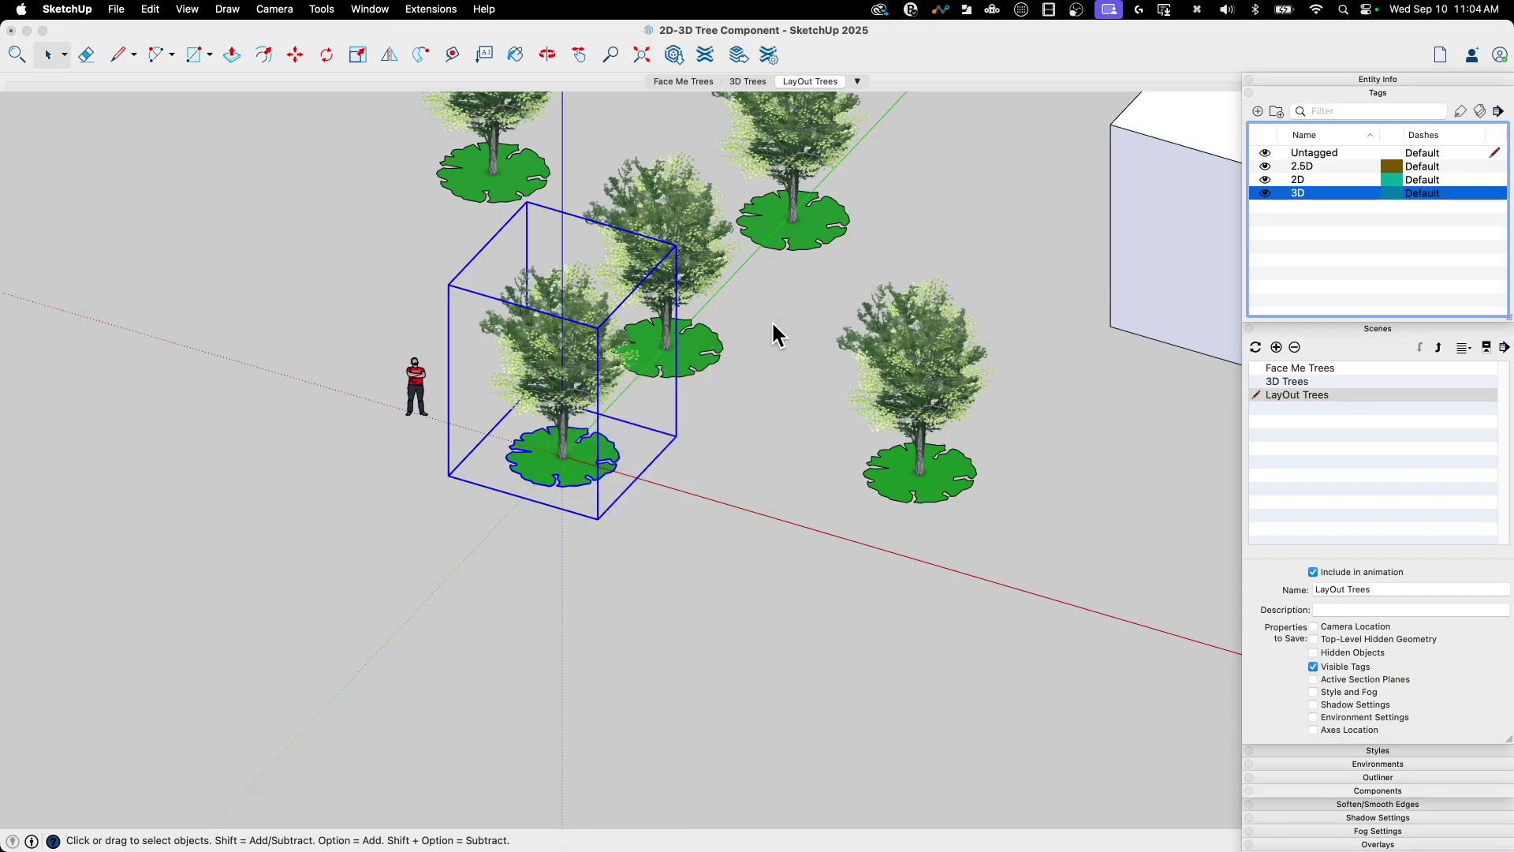
scroll(659, 544, down, 5)
middle_drag(929, 500, 625, 338)
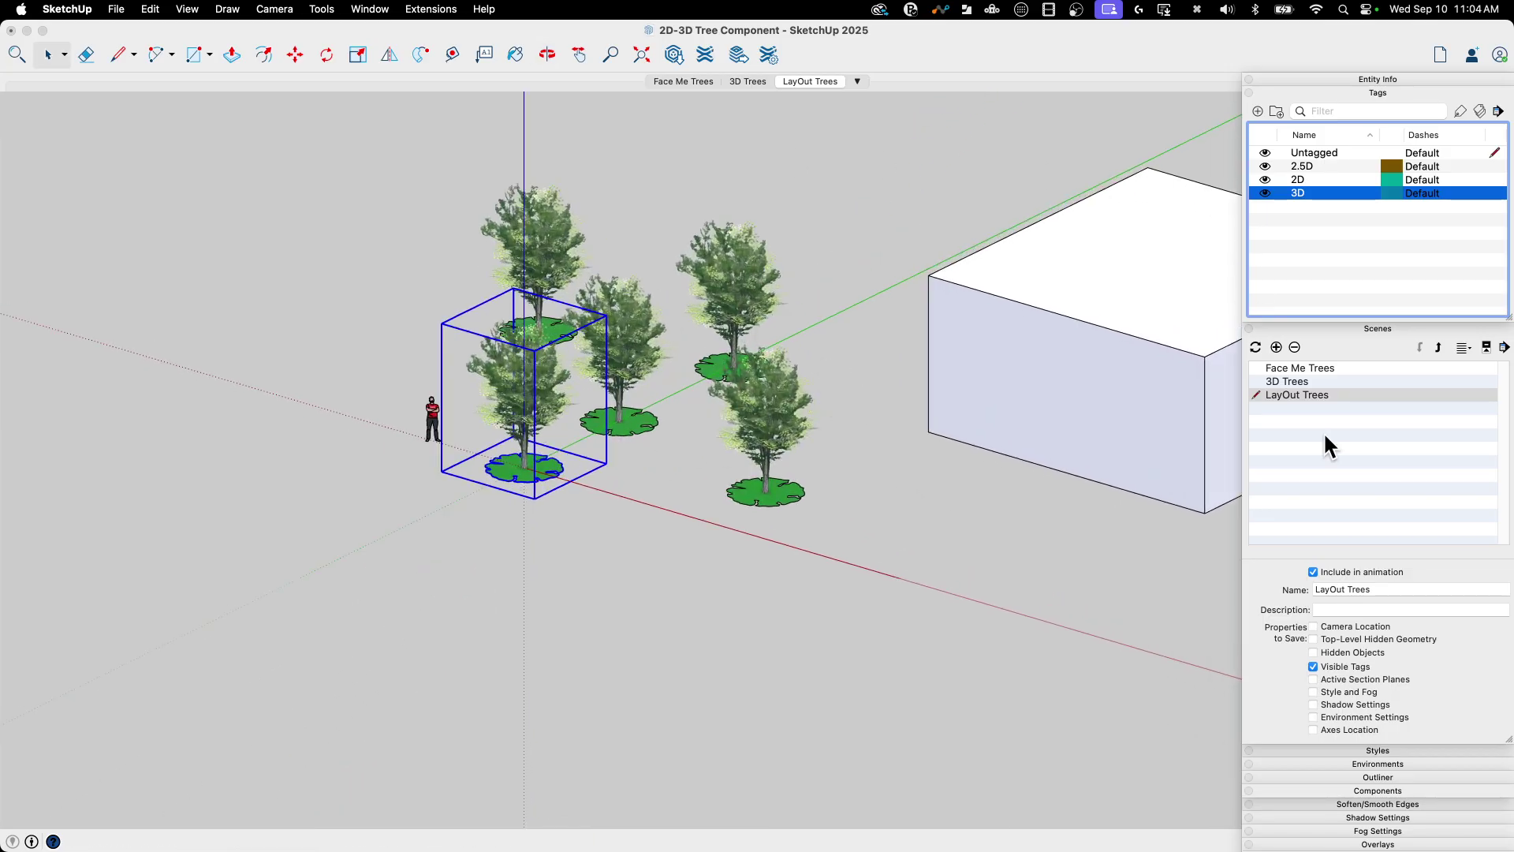
- Activate the 3D Trees scene and clear the tree selection
click(1279, 383)
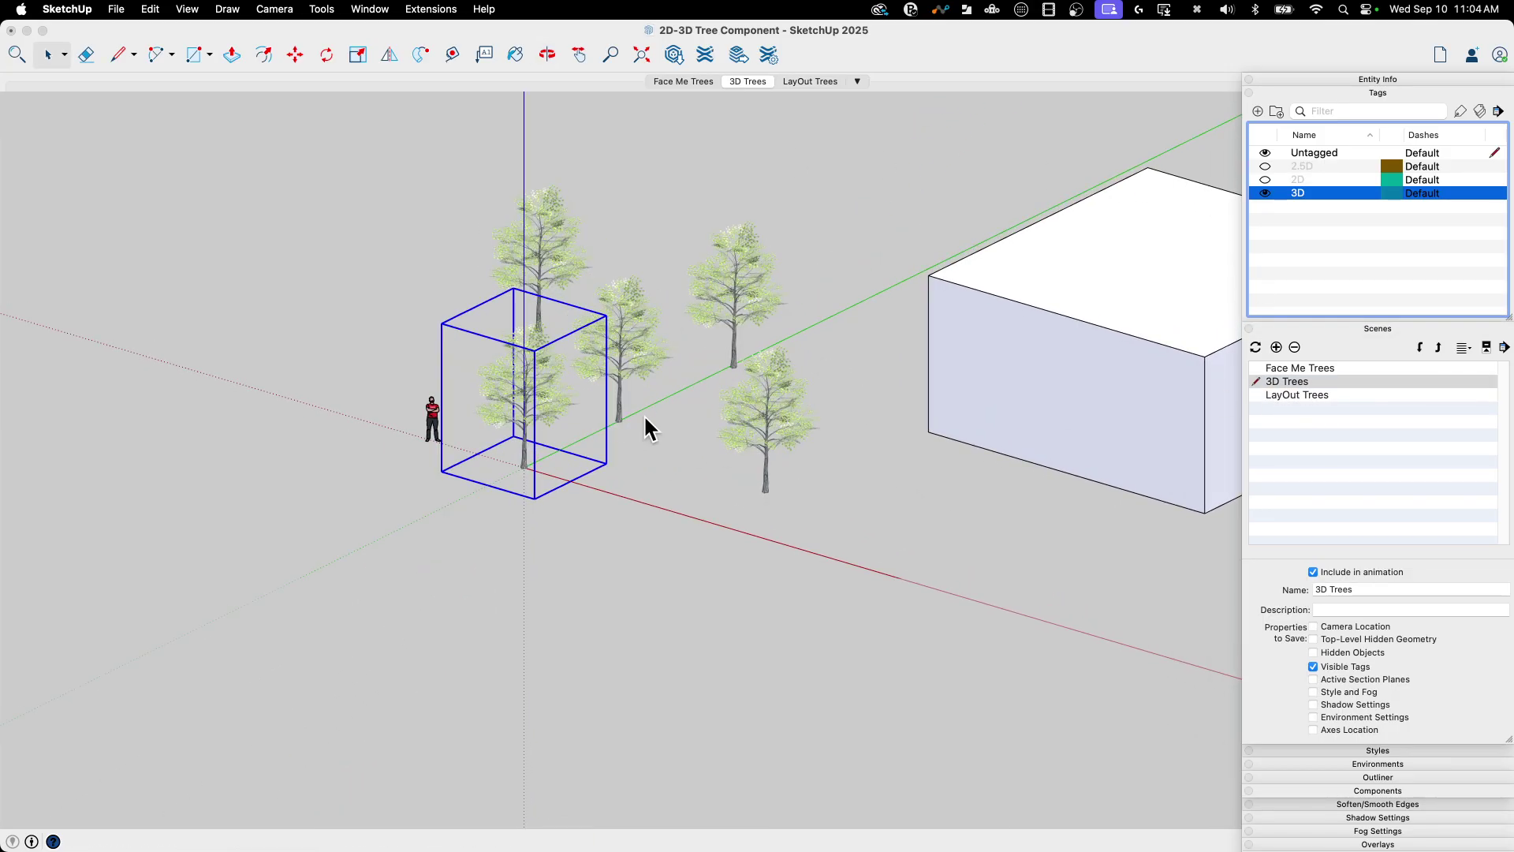
scroll(713, 192, up, 5)
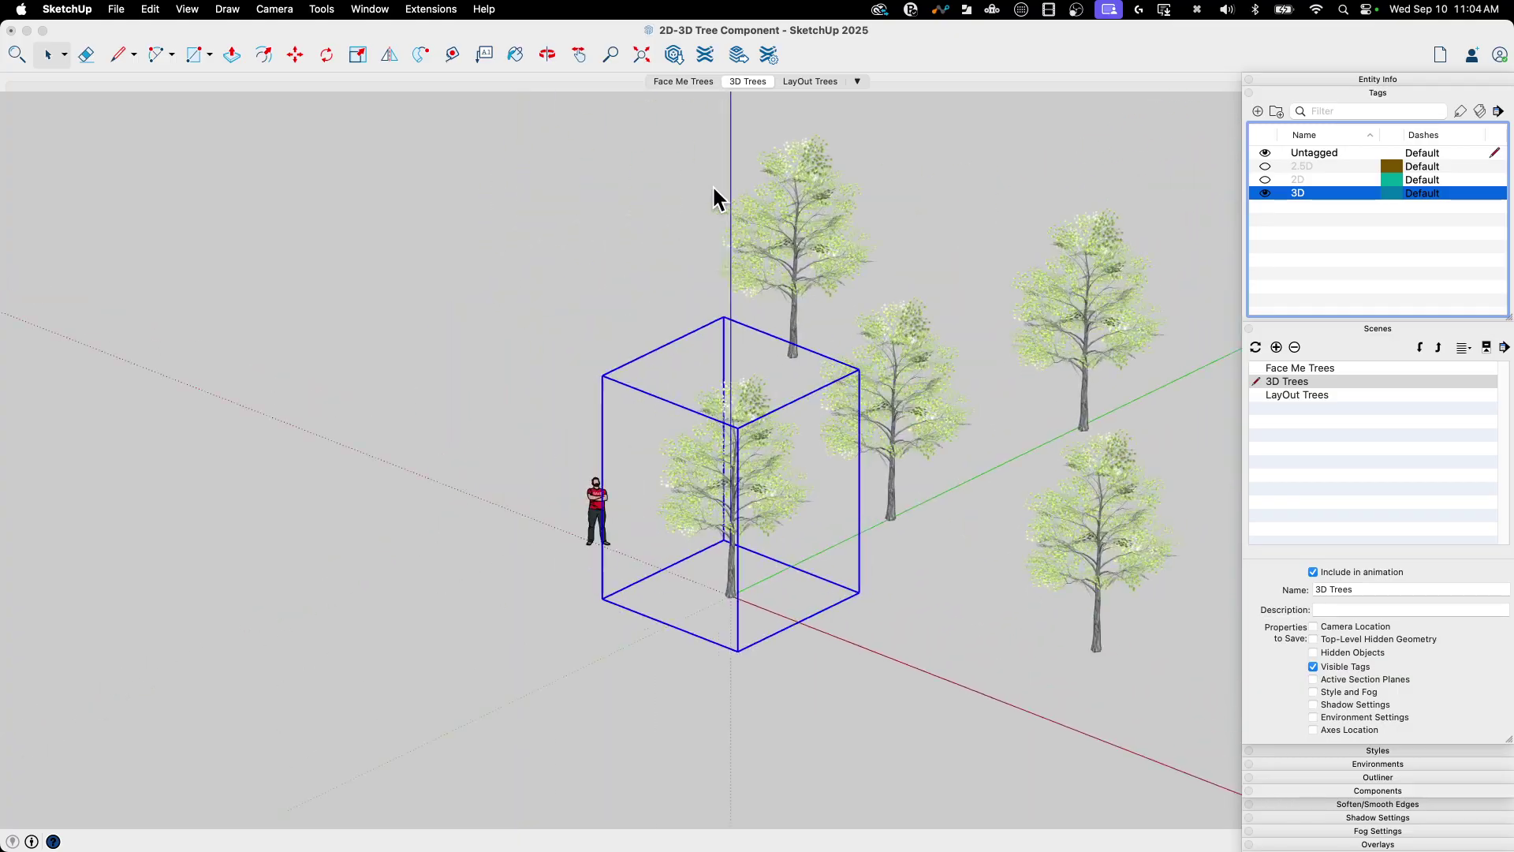
middle_drag(715, 186, 773, 227)
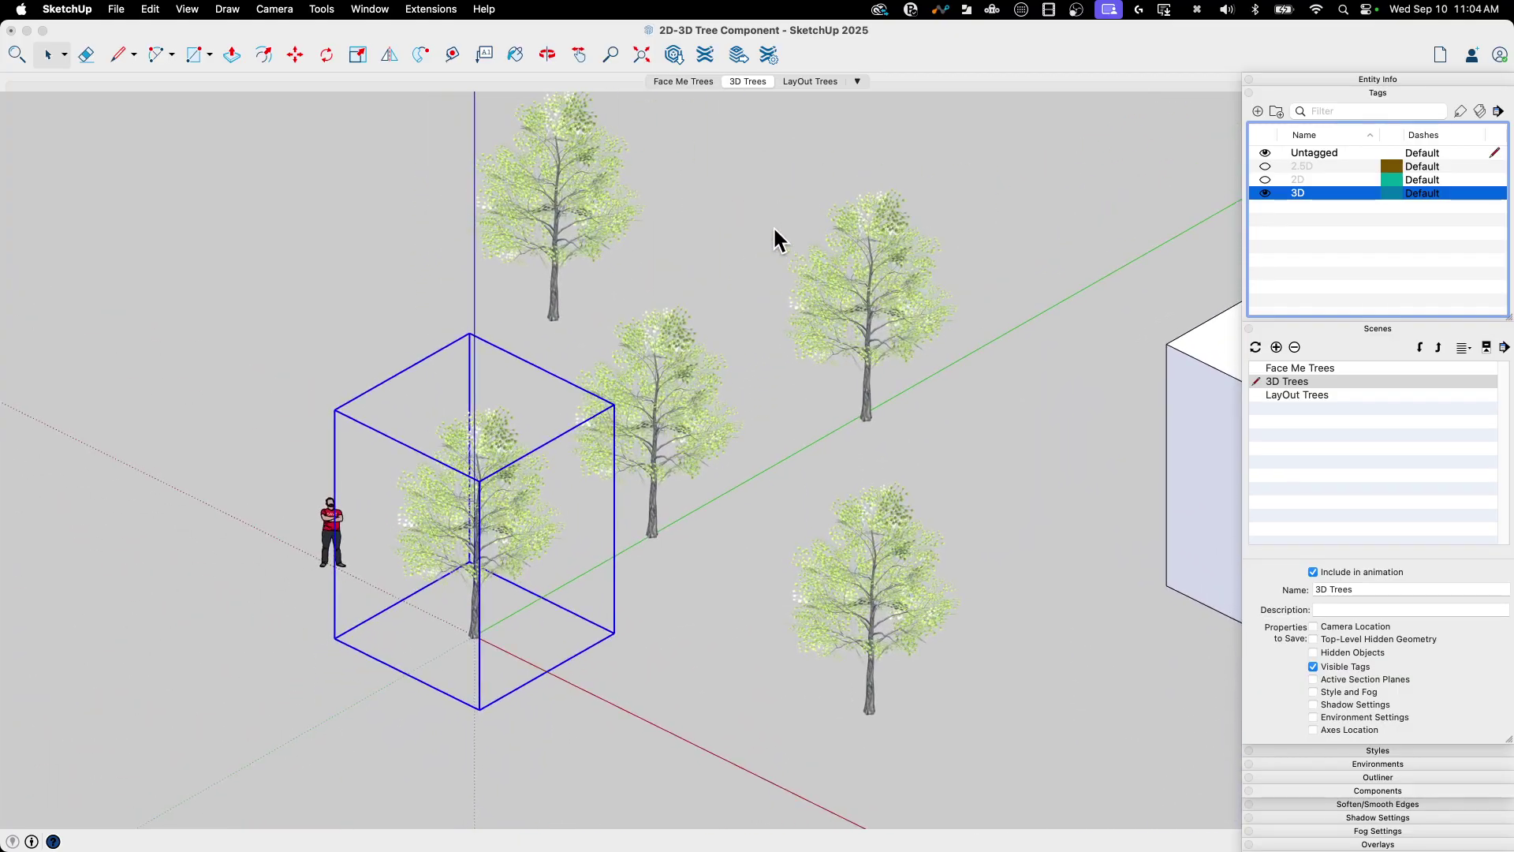
click(773, 226)
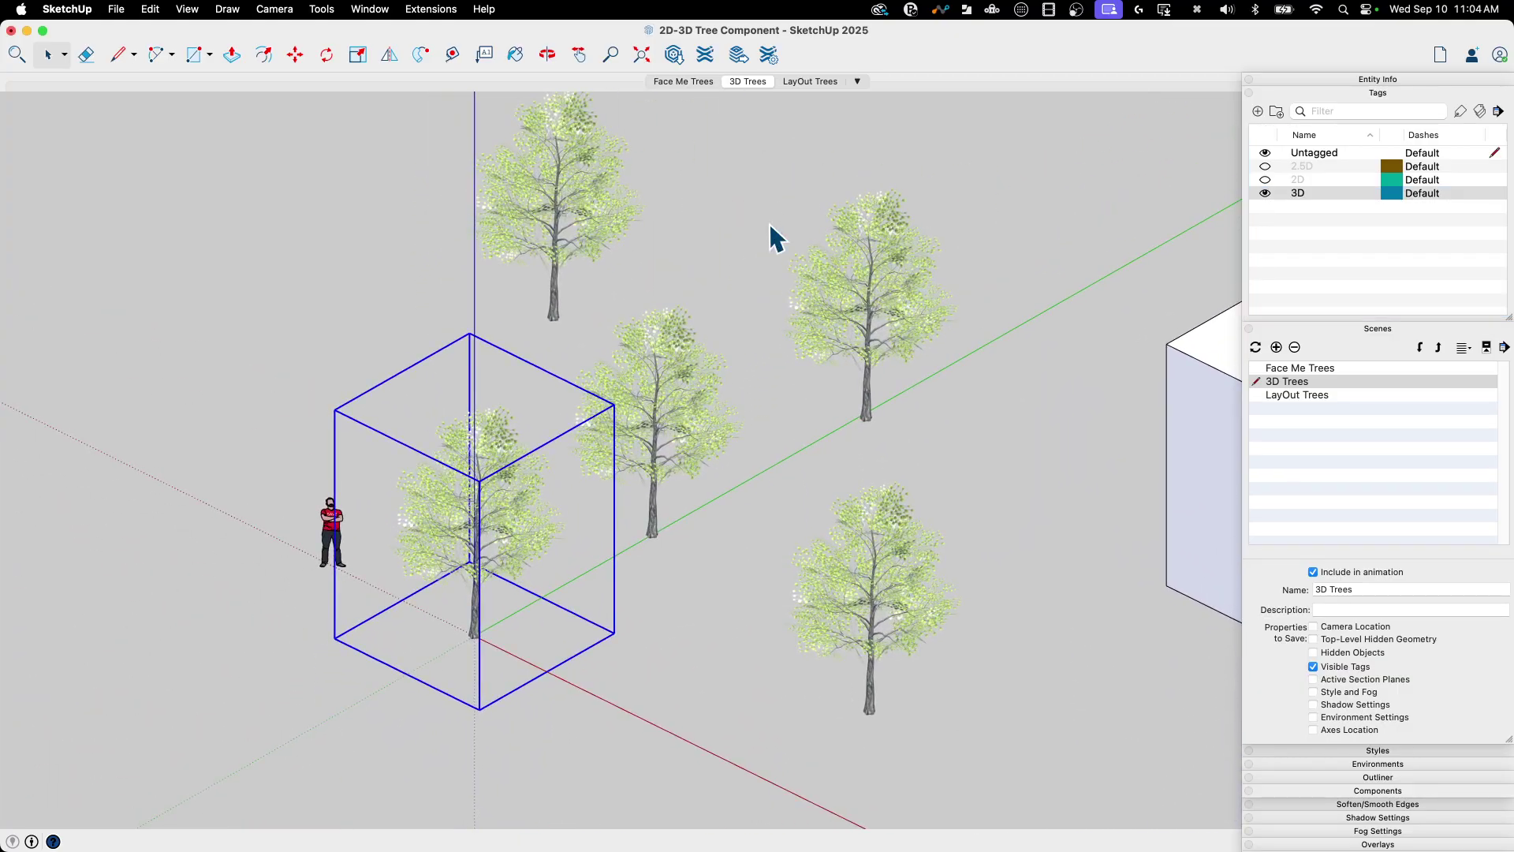
- Show the 2.5D and 2D tags alongside the 3D tag
click(1264, 166)
click(1265, 179)
middle_drag(769, 428, 757, 417)
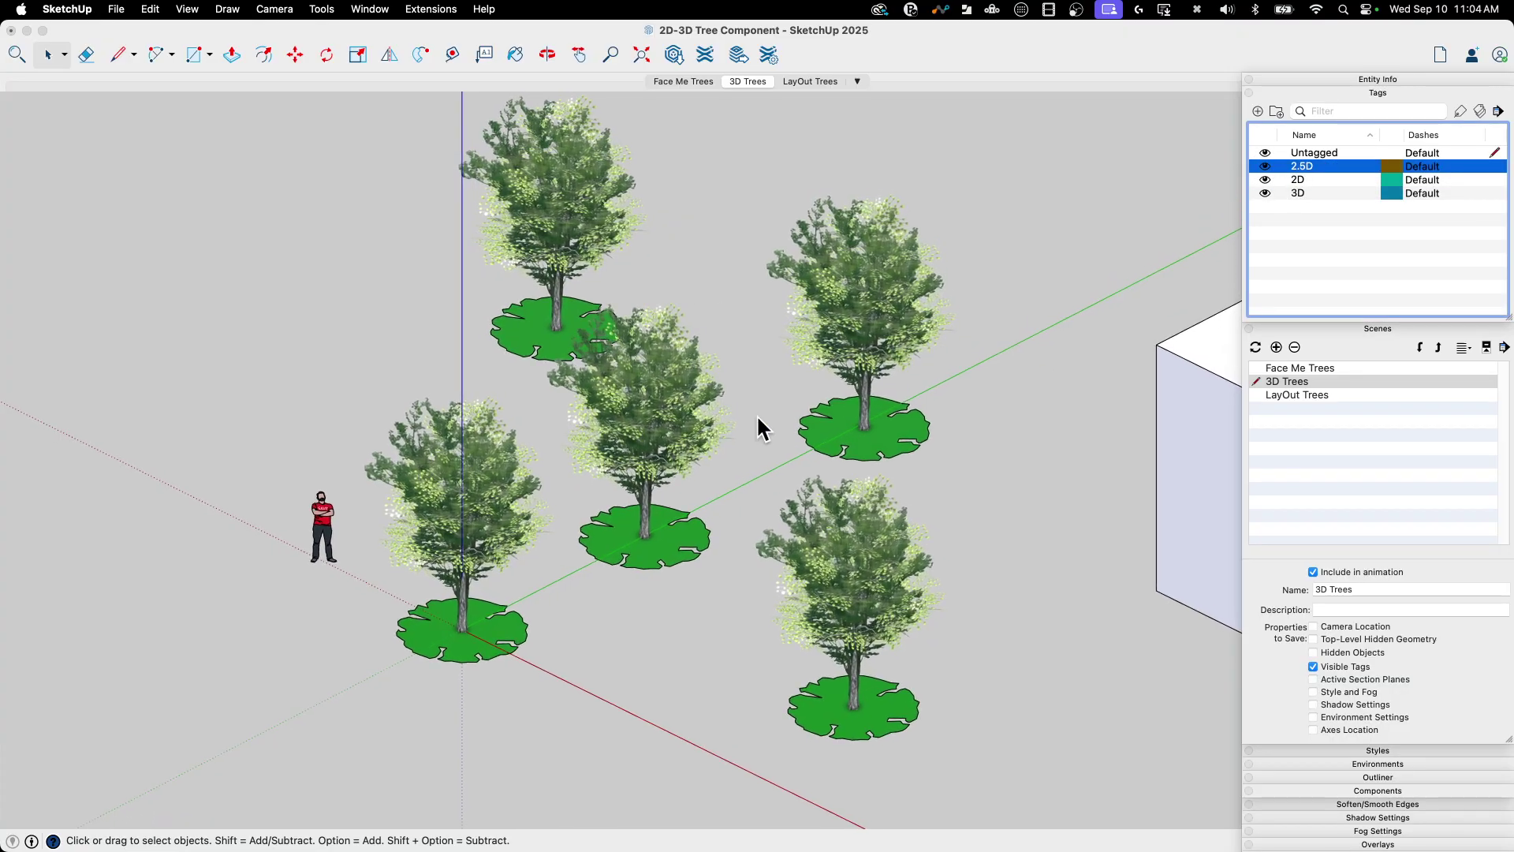